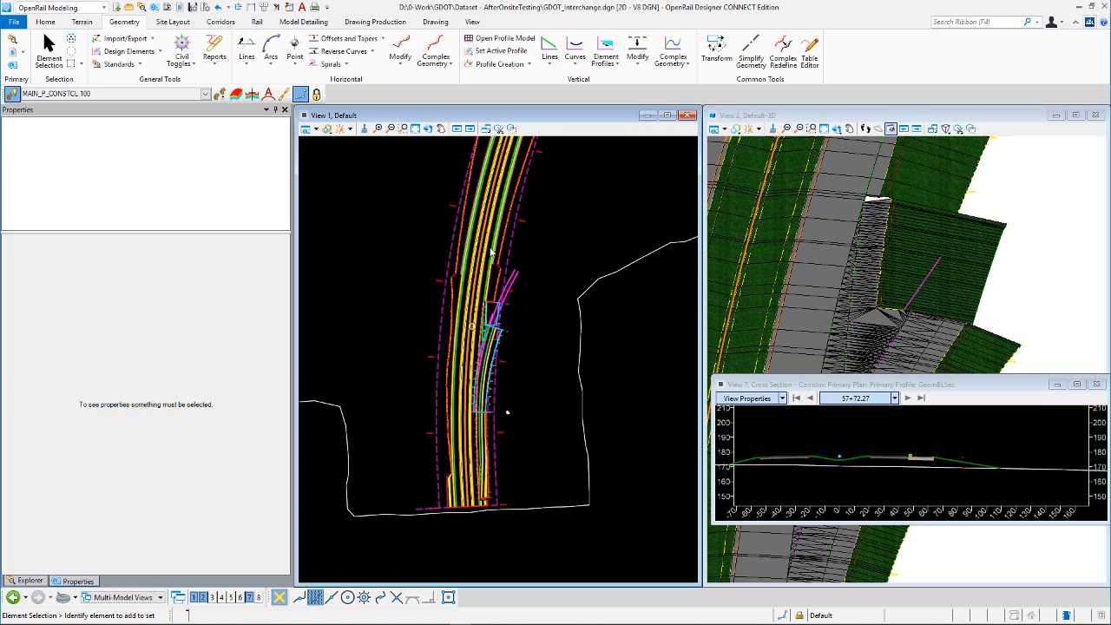
- Examine the parallel exit ramp beside the main corridor and its surroundings up to the crossing road in the plan view
scroll(458, 445, "down", 2)
scroll(458, 445, "down", 2)
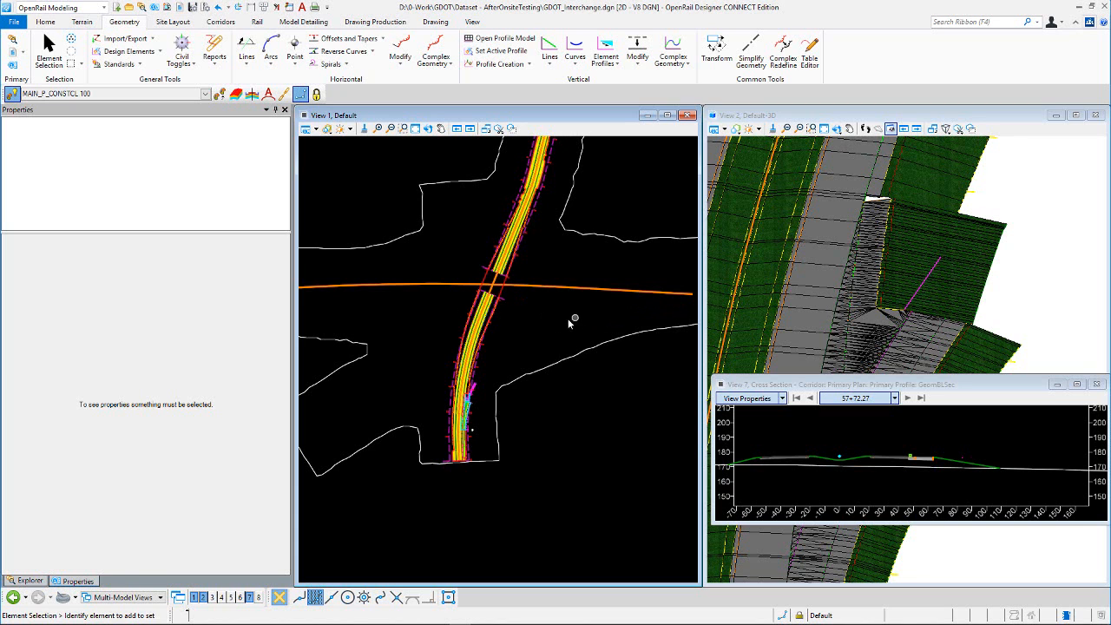
scroll(516, 301, "up", 4)
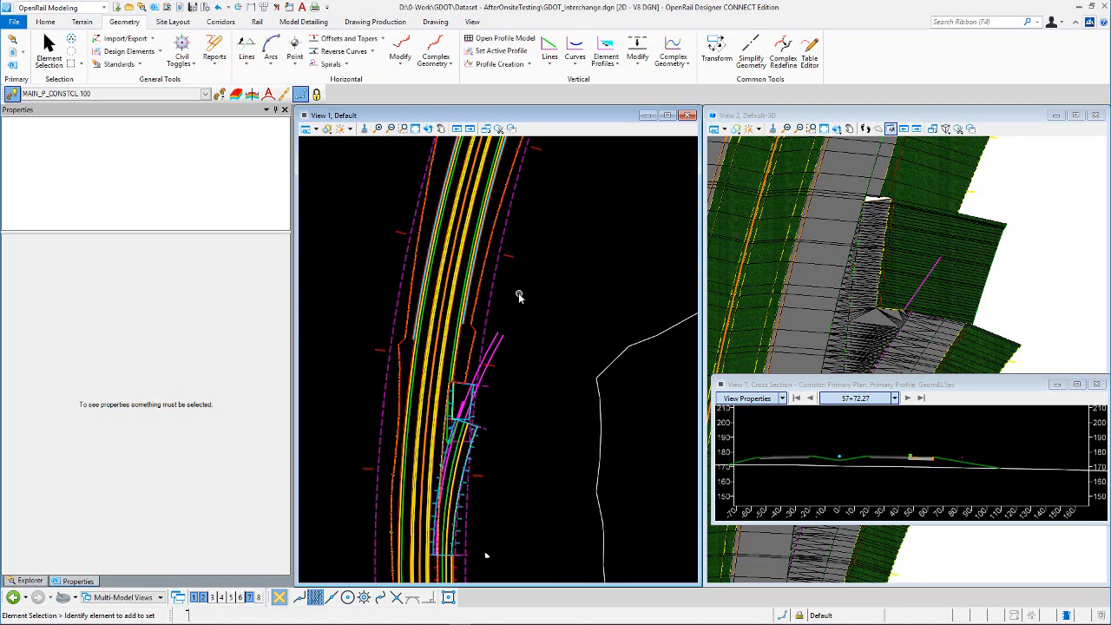
scroll(518, 290, "down", 1)
scroll(506, 390, "up", 1)
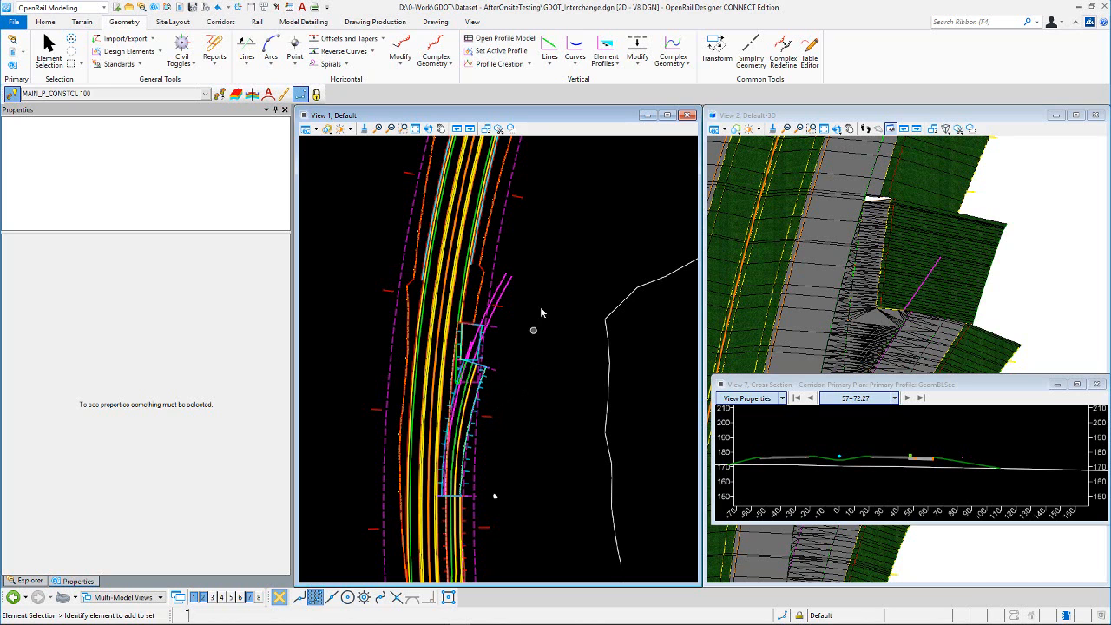
scroll(525, 341, "down", 2)
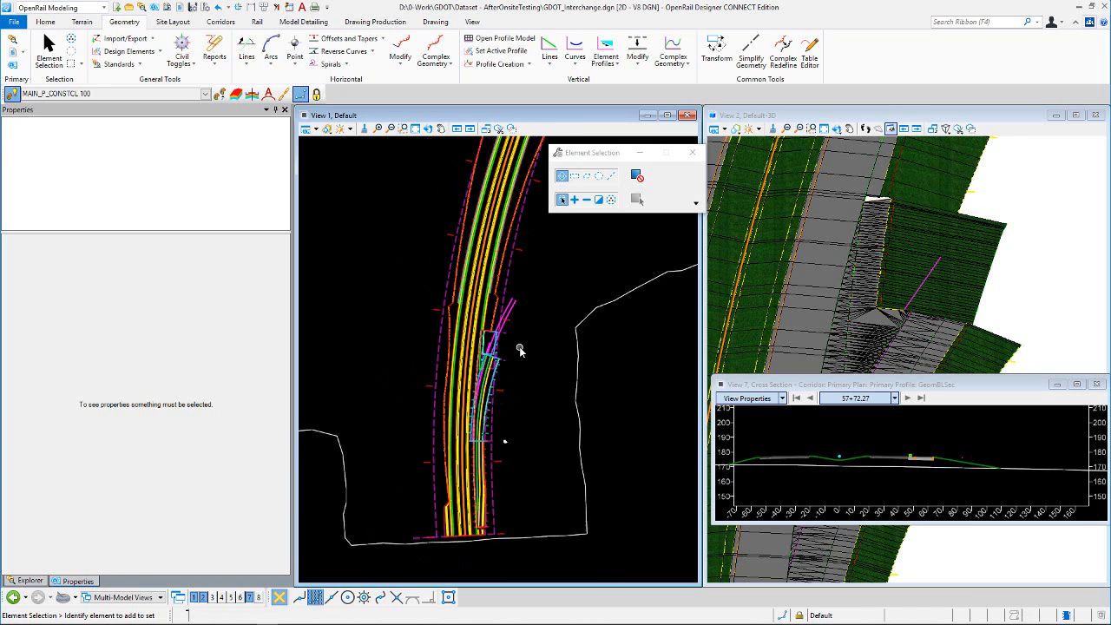
left_click_drag(599, 153, 927, 139)
scroll(506, 369, "up", 4)
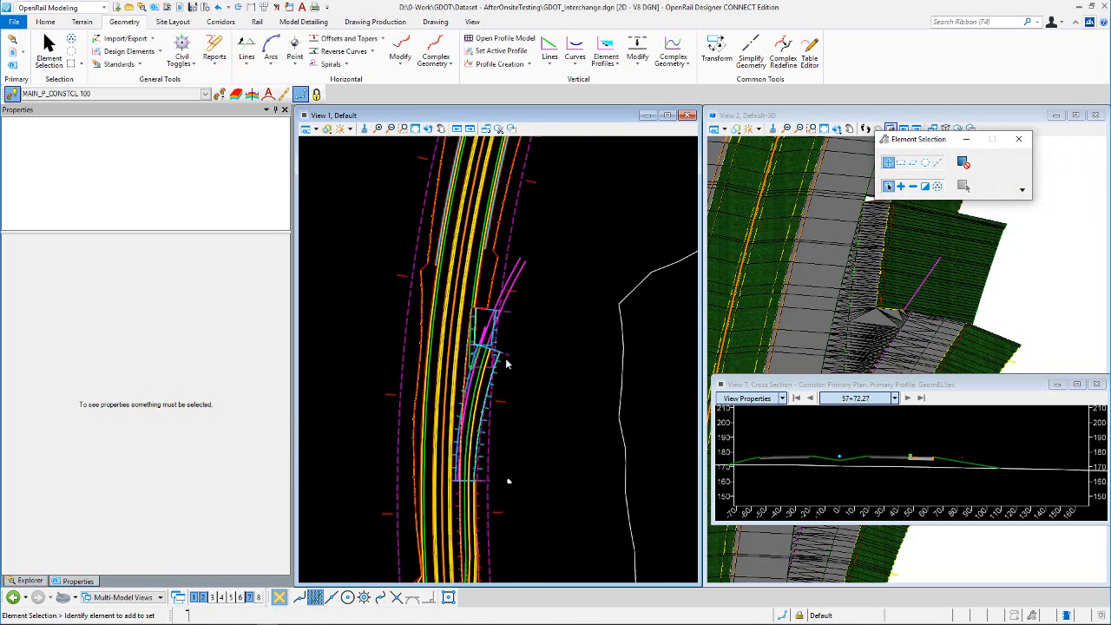
scroll(448, 406, "up", 2)
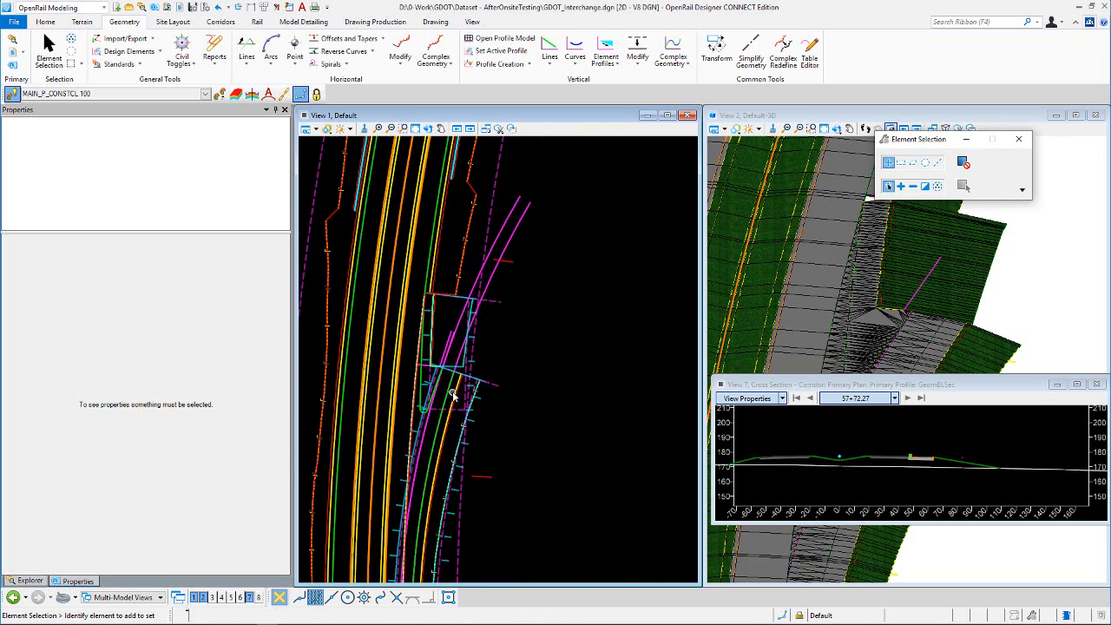
scroll(454, 378, "down", 2)
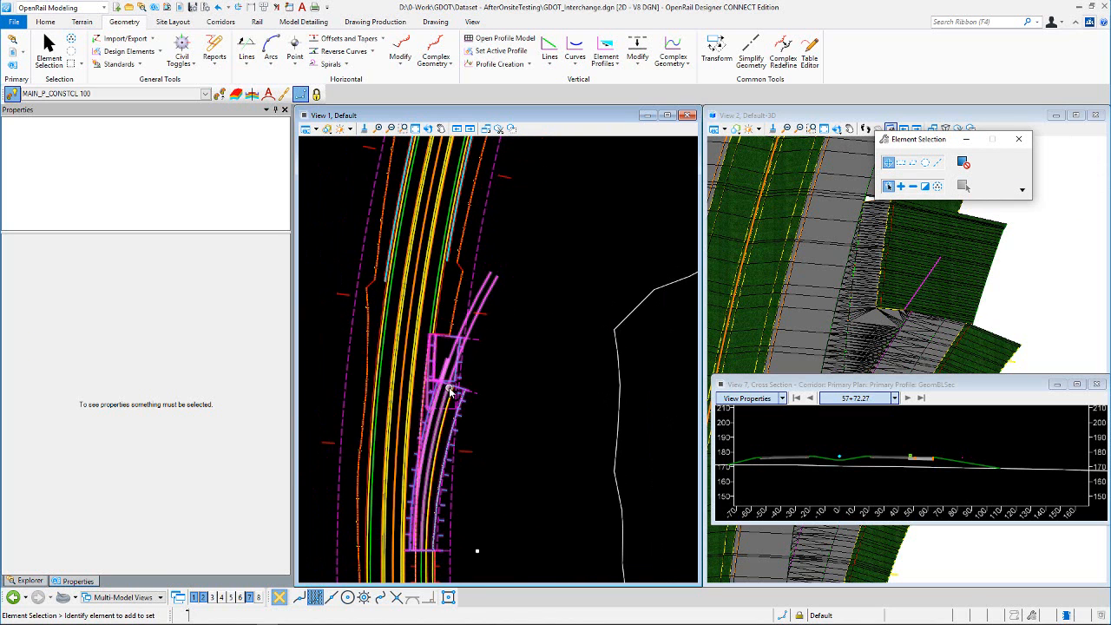
scroll(448, 388, "up", 2)
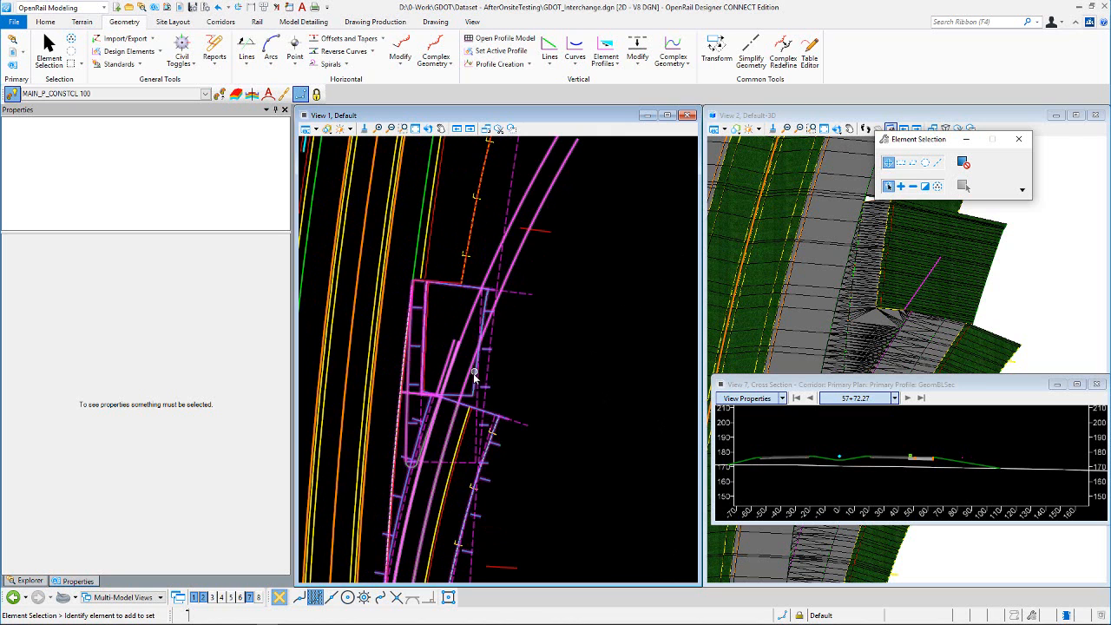
scroll(474, 375, "down", 2)
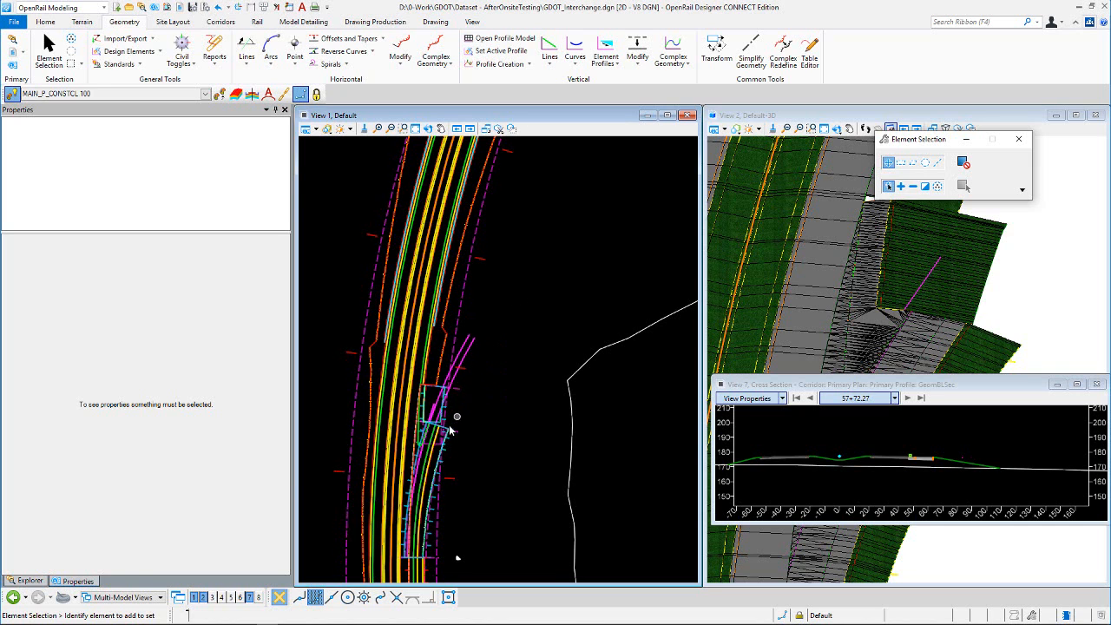
scroll(451, 431, "down", 2)
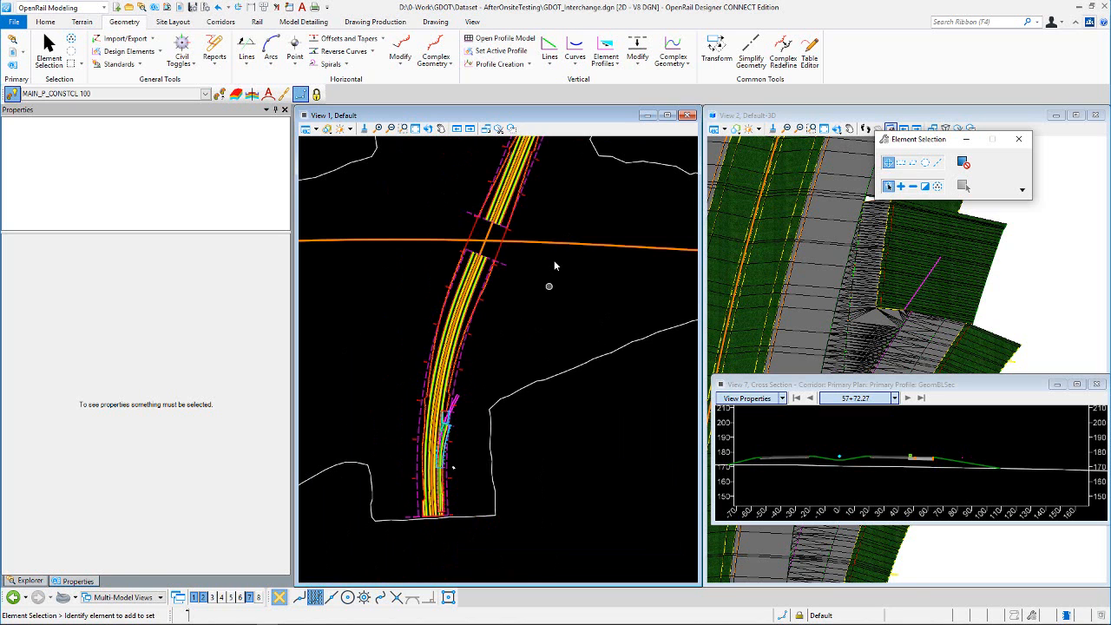
scroll(445, 417, "up", 3)
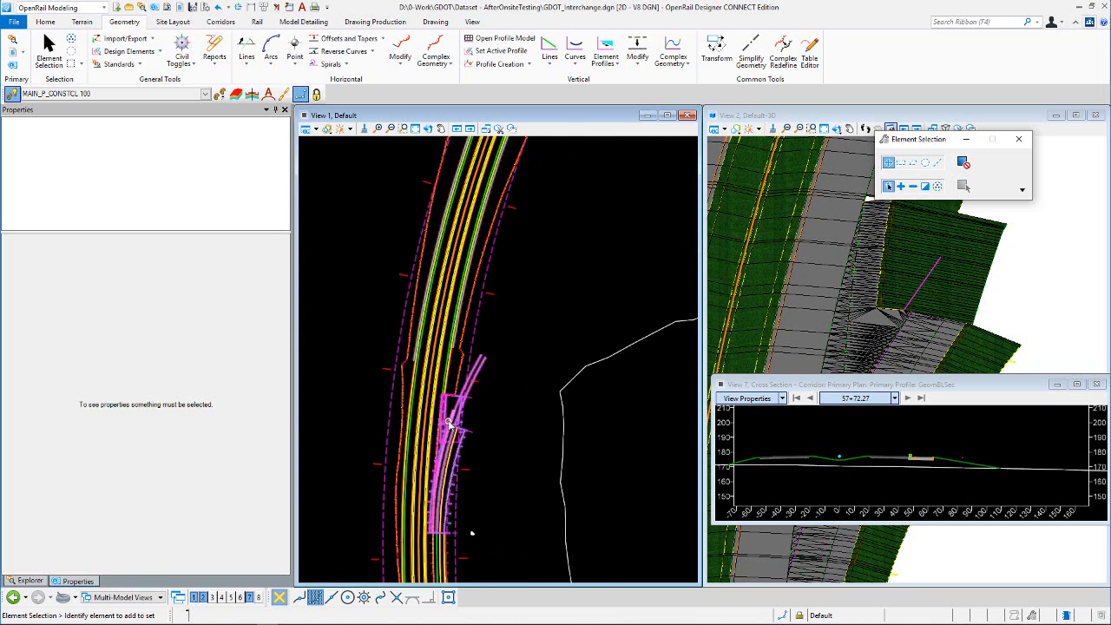
scroll(454, 409, "down", 3)
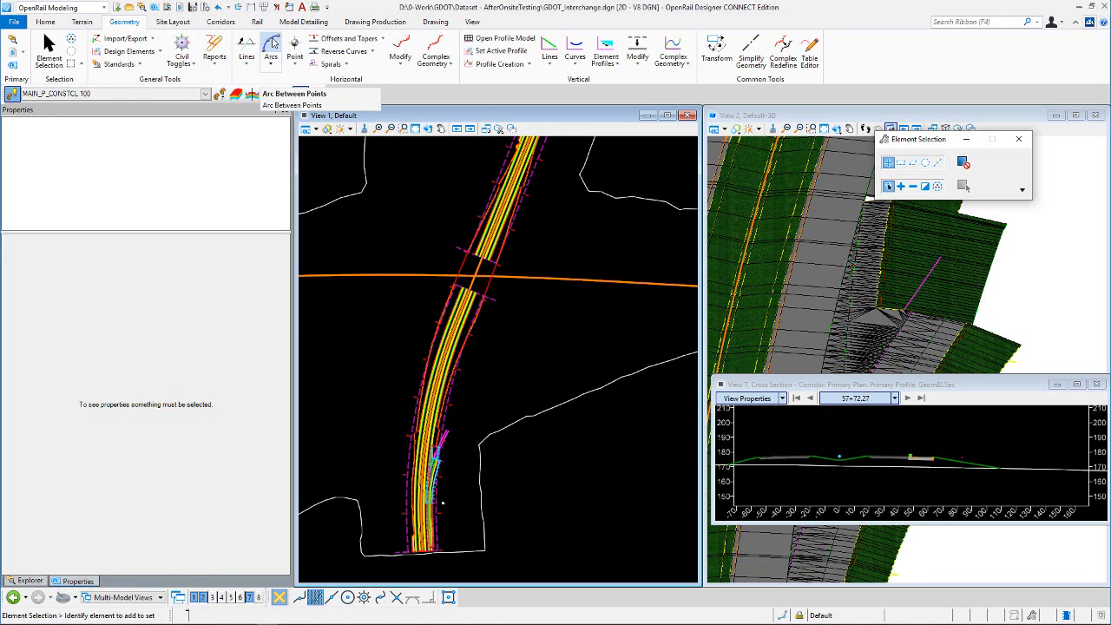
- Place a Start\End\Pass-through arc with a radius of about 1146 ft along the exit ramp's edge of pavement, between the ramp's two ends
left_click(272, 43)
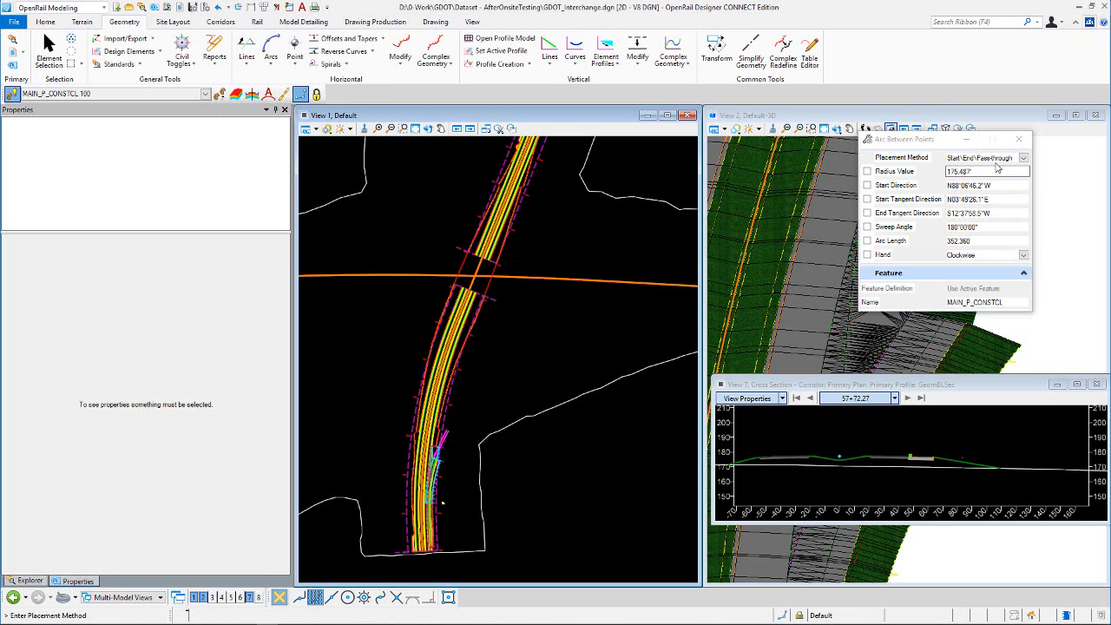
scroll(475, 480, "up", 2)
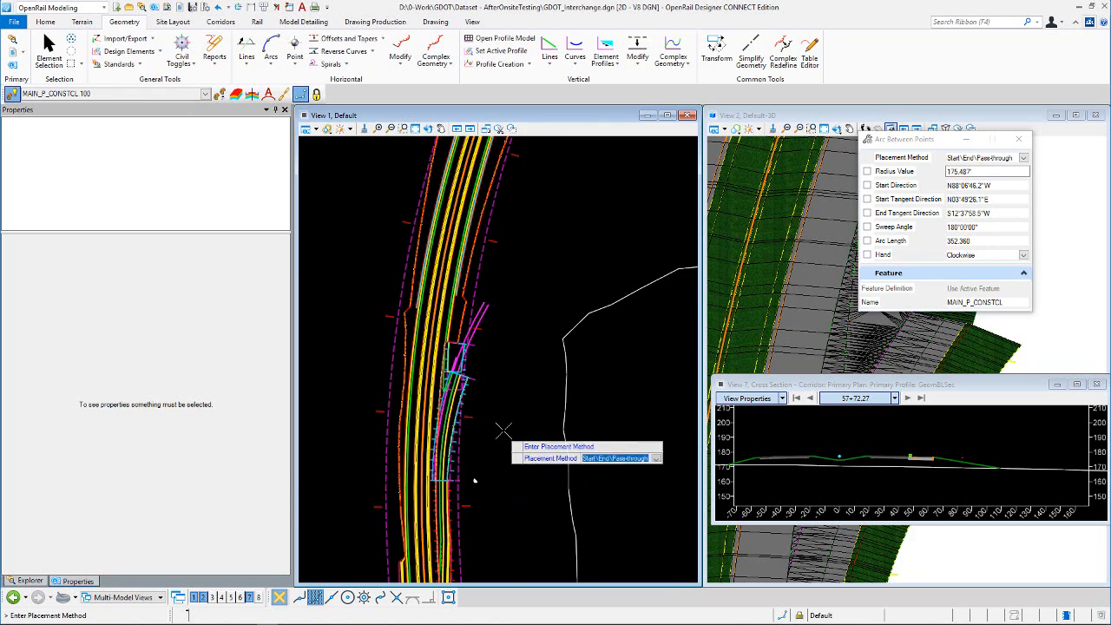
left_click(504, 431)
scroll(469, 430, "up", 3)
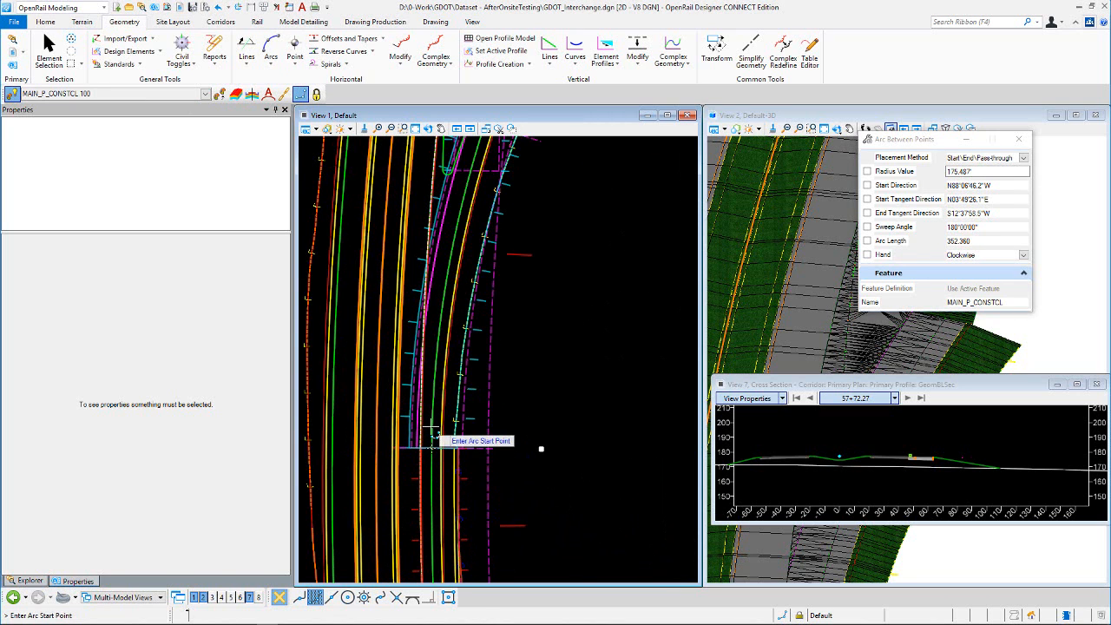
left_click(513, 402)
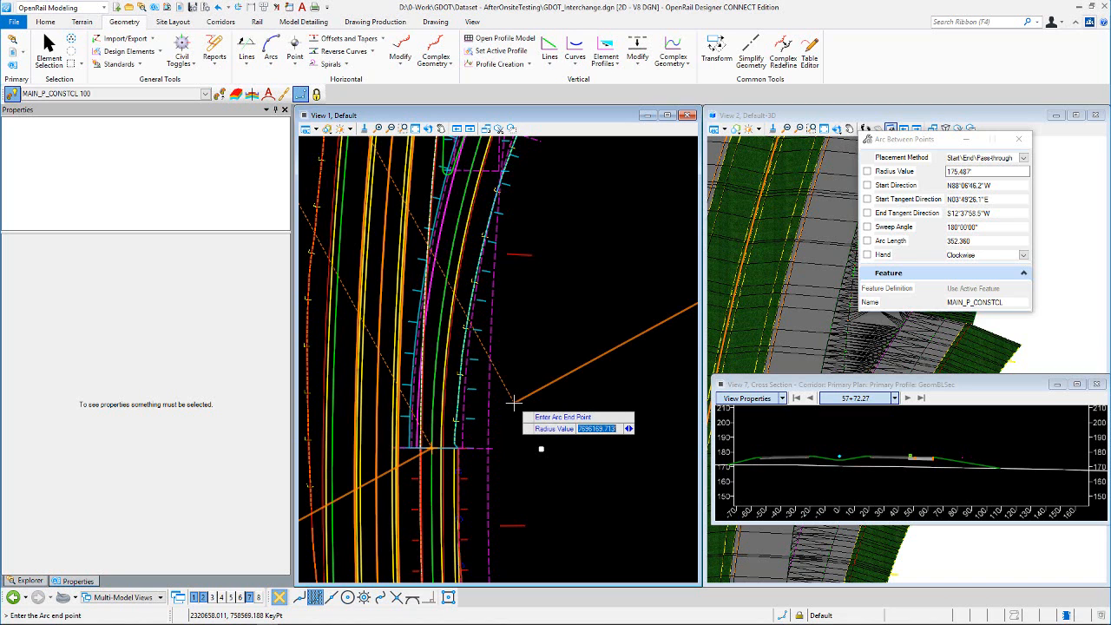
scroll(513, 402, "down", 1)
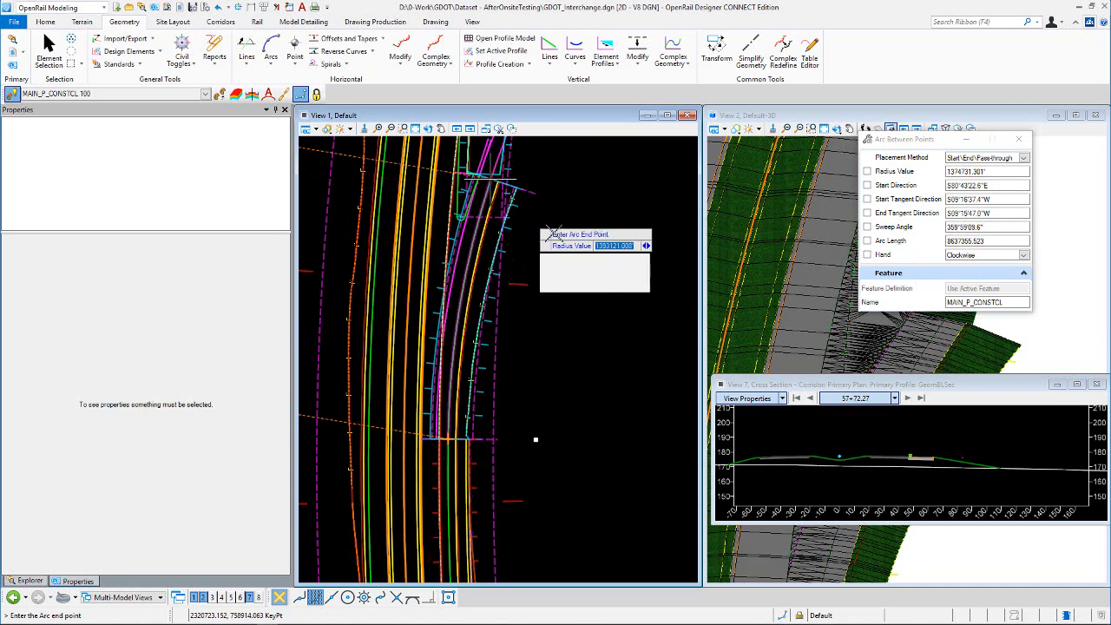
left_click(542, 250)
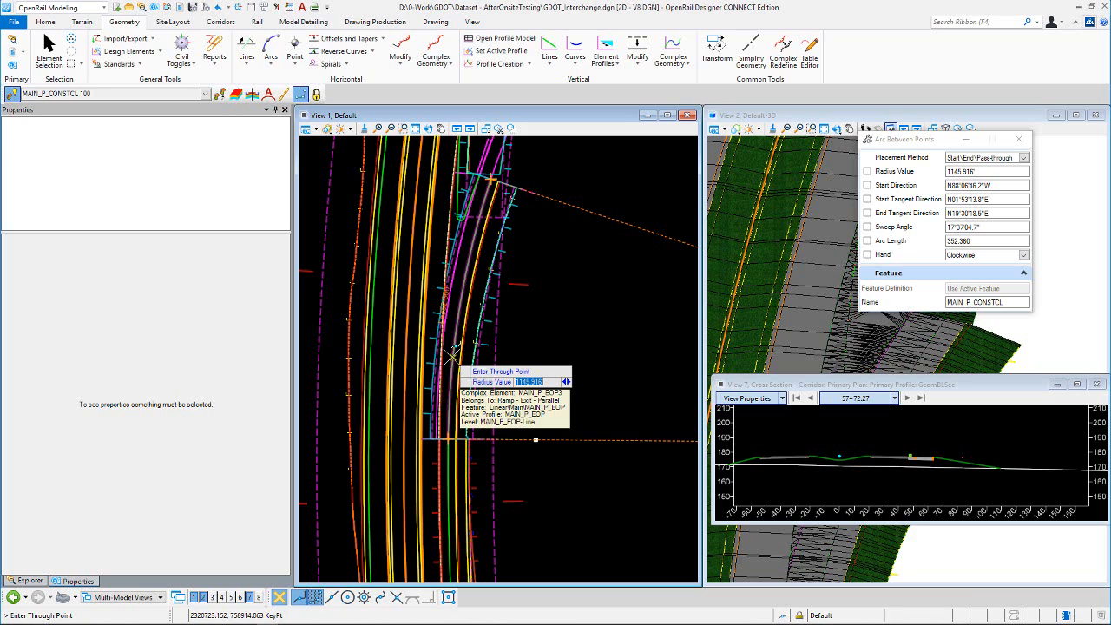
right_click(548, 323)
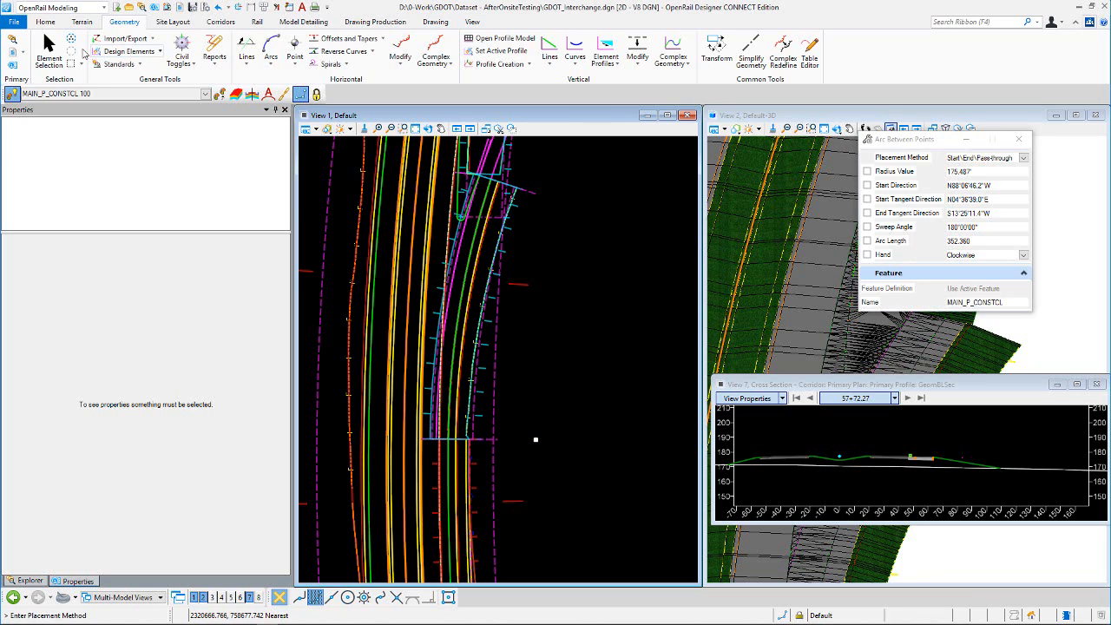
left_click(49, 48)
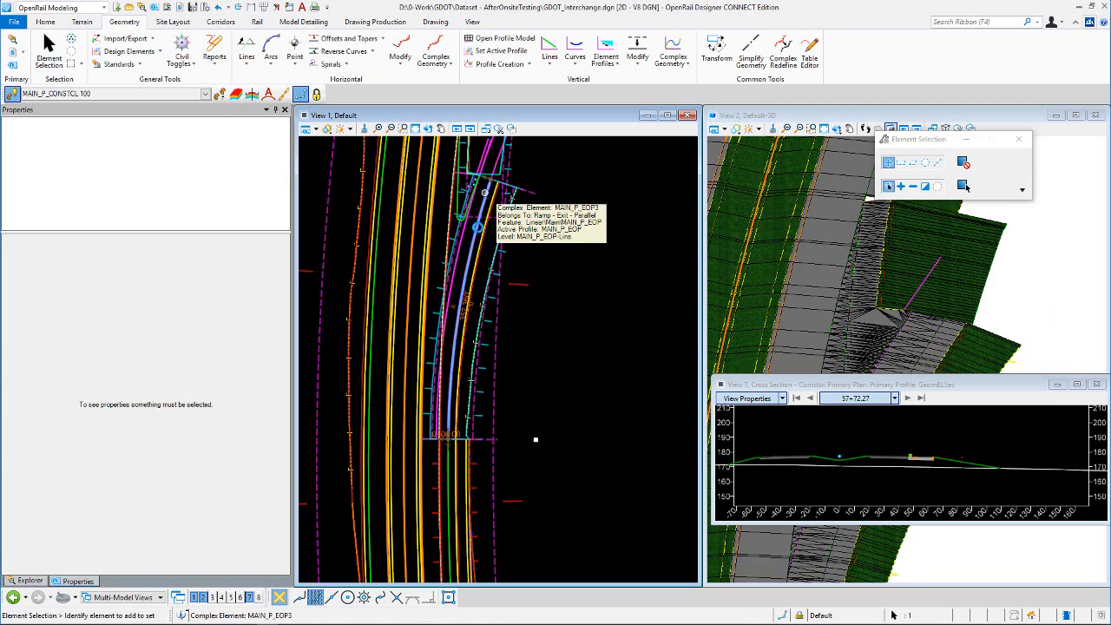
- Try to extend the exit ramp's edge-of-pavement element beyond its far end
left_click(484, 193)
scroll(406, 356, "down", 3)
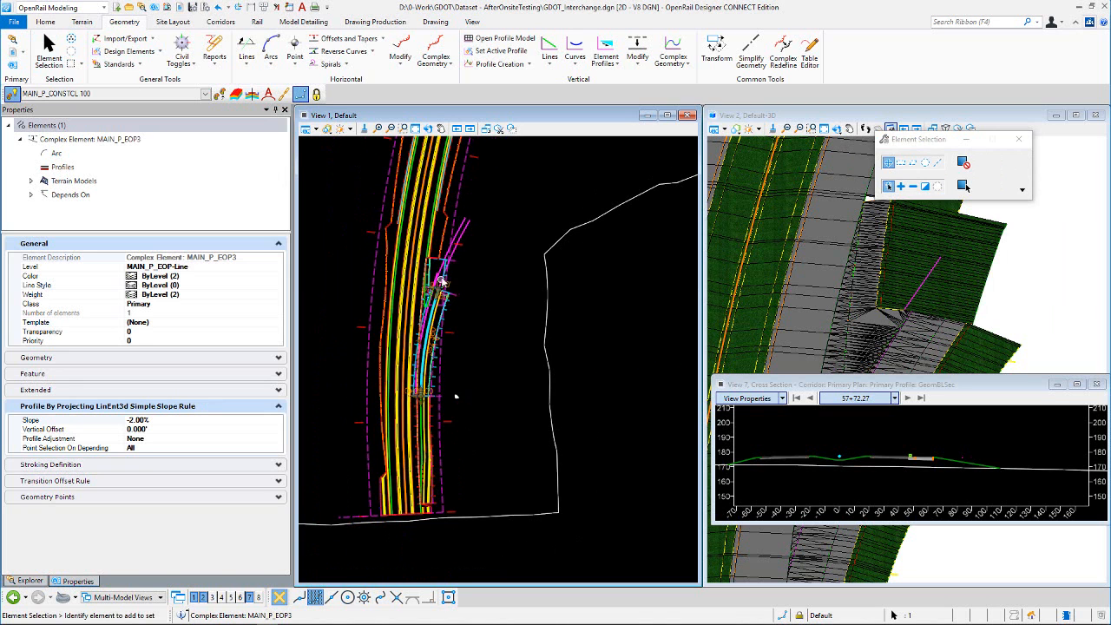
scroll(441, 291, "up", 4)
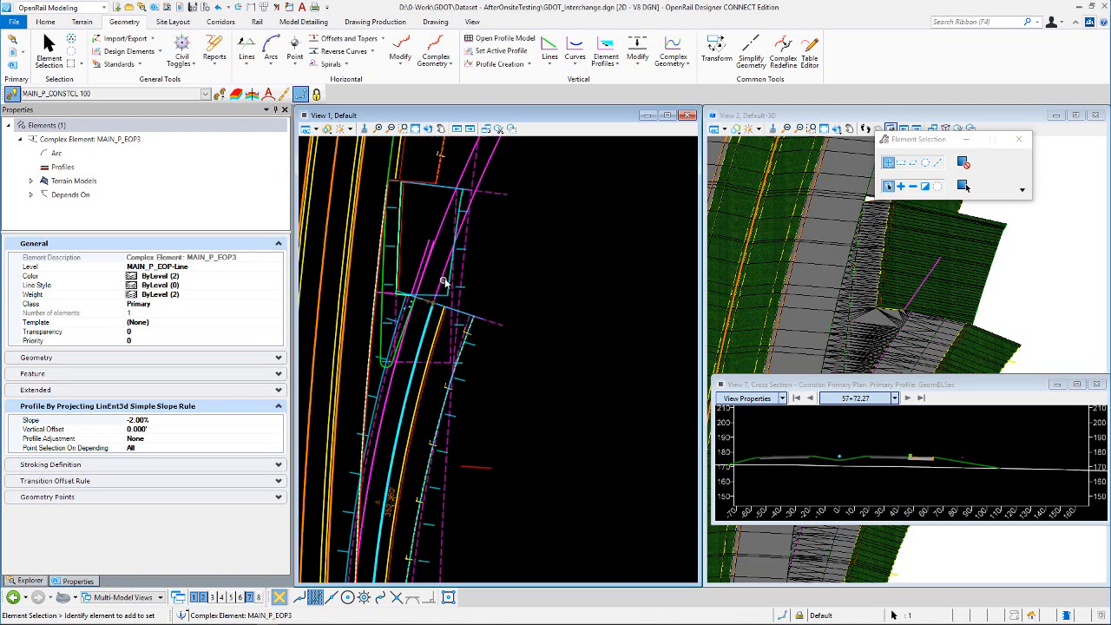
scroll(435, 310, "down", 2)
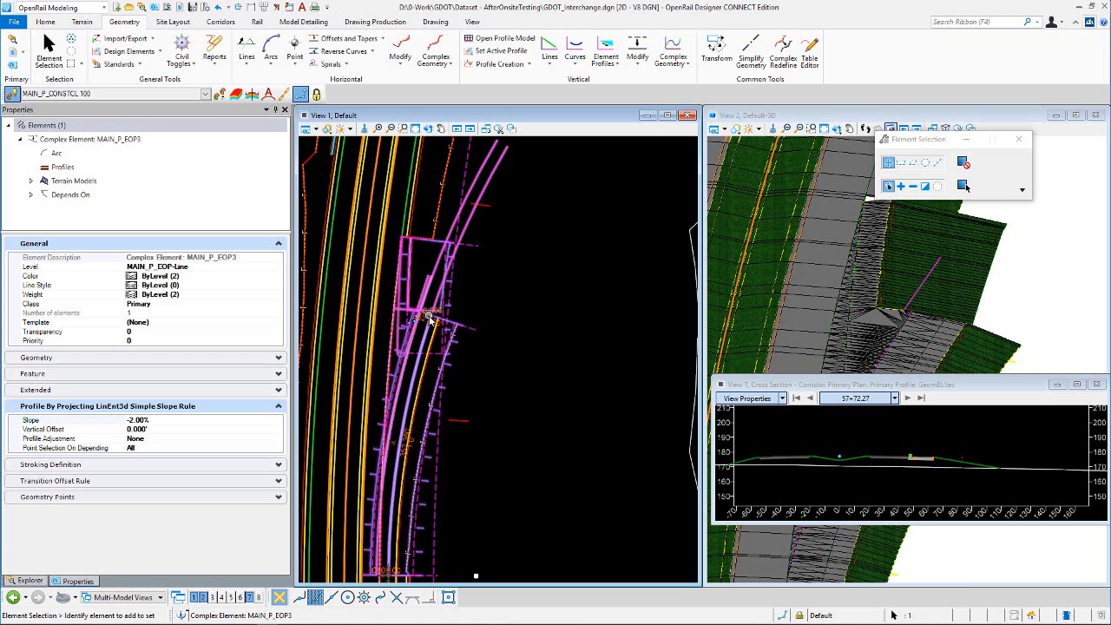
left_click(429, 326)
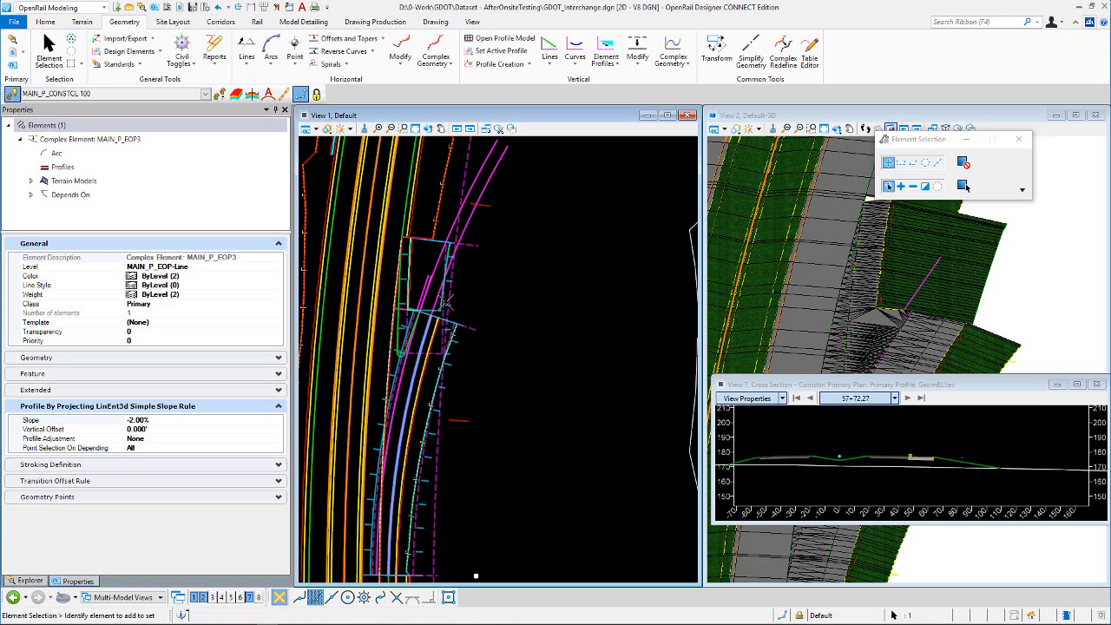
scroll(423, 354, "down", 2)
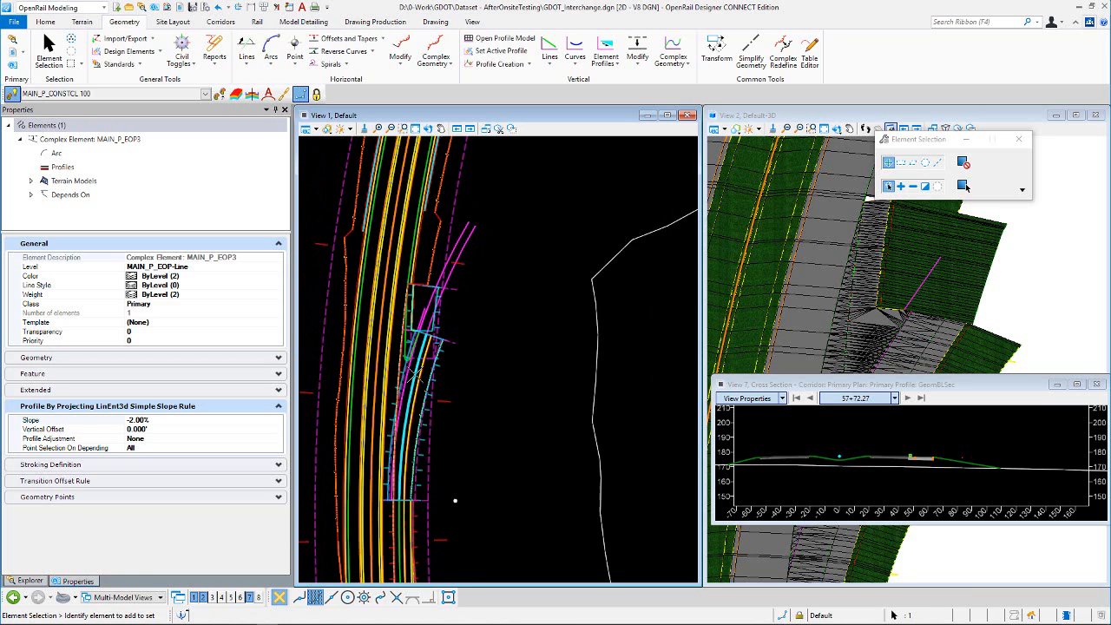
scroll(426, 347, "down", 2)
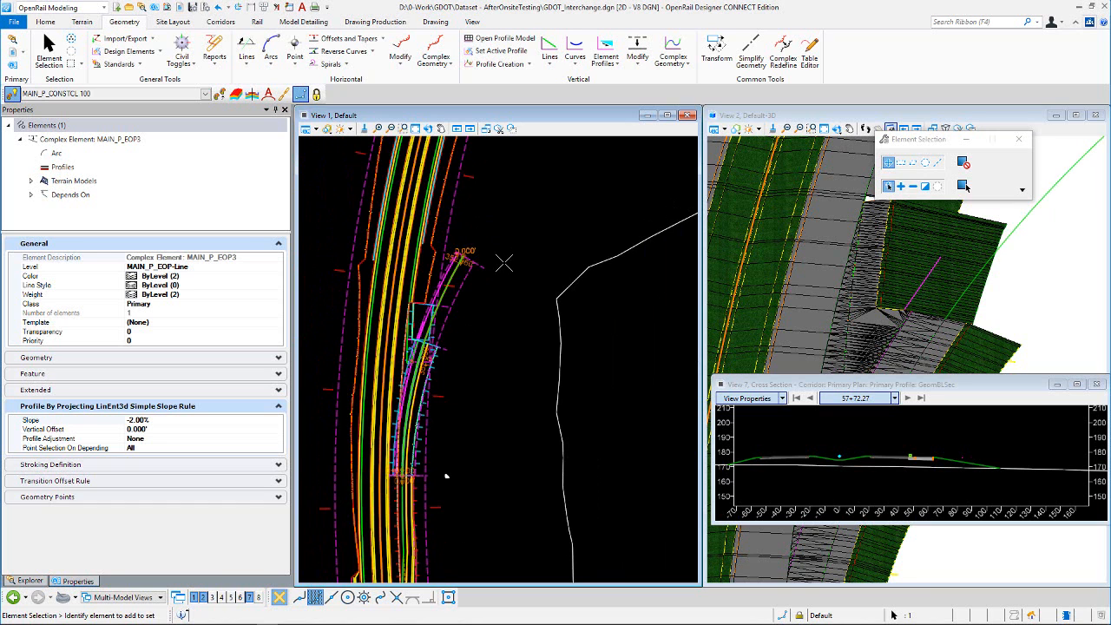
left_click(503, 263)
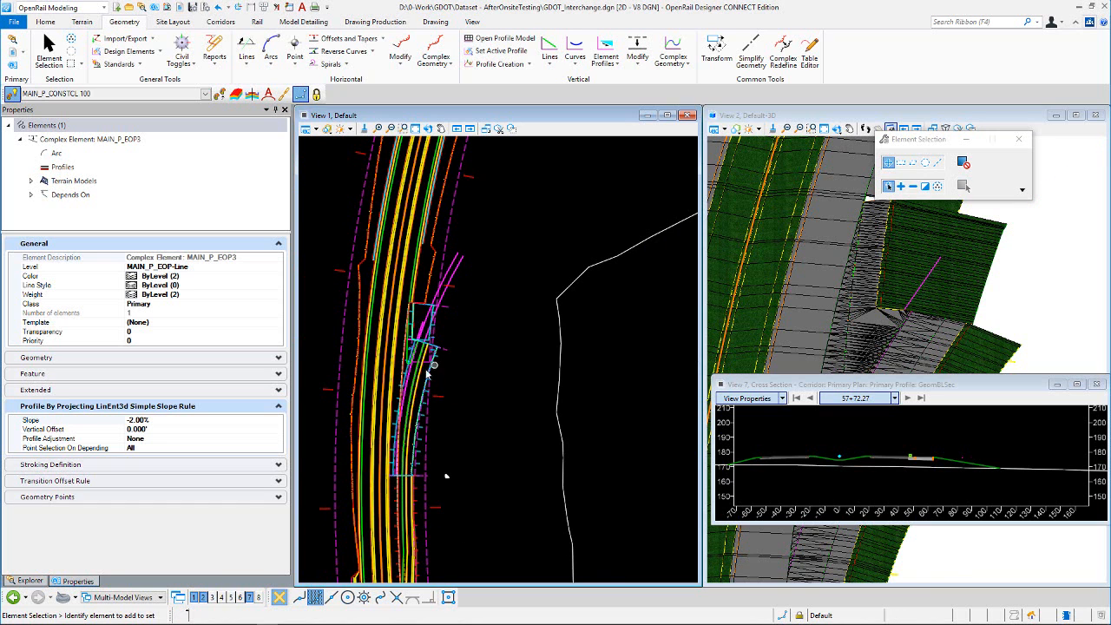
- Extend the far end of the construction centerline arc past the exit ramp, curving away from the main corridor toward the terrain boundary
scroll(422, 354, "up", 2)
scroll(423, 355, "up", 2)
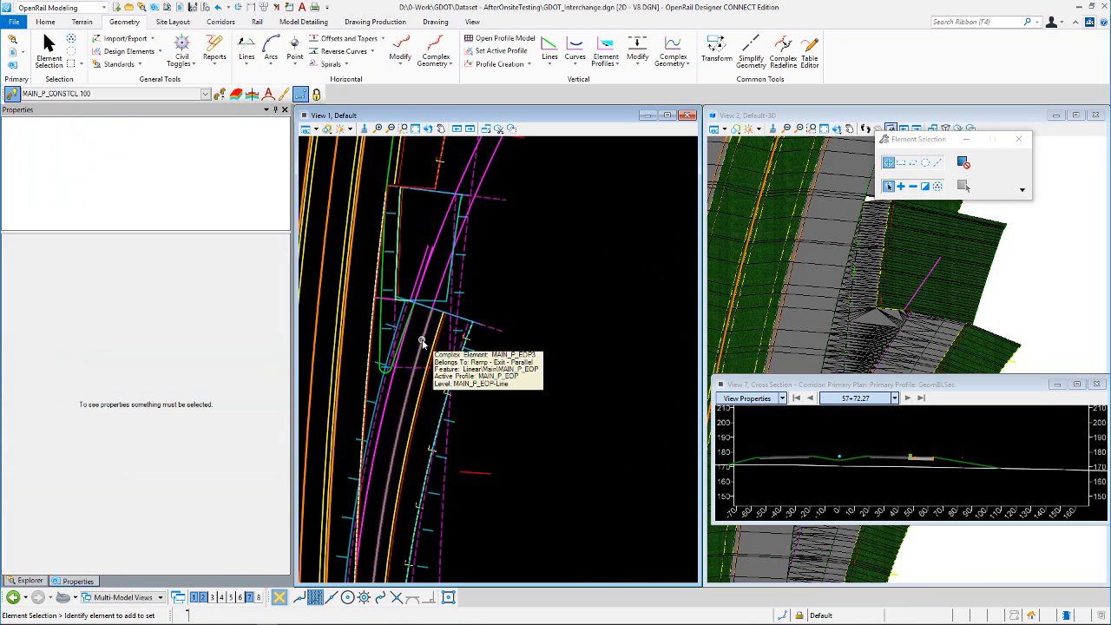
scroll(423, 343, "down", 2)
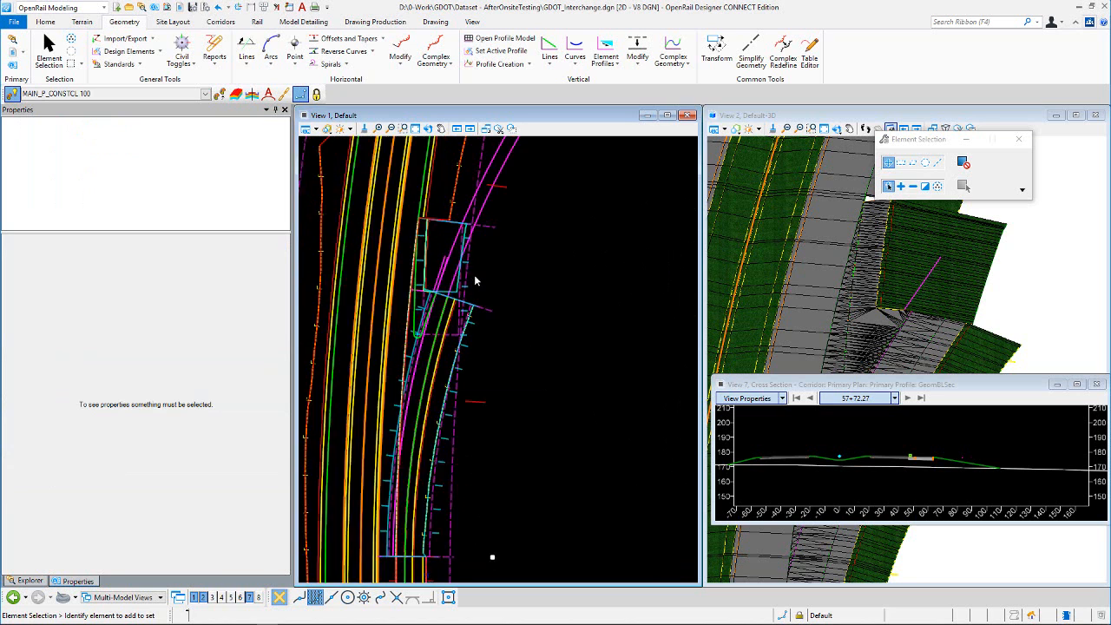
scroll(454, 302, "up", 1)
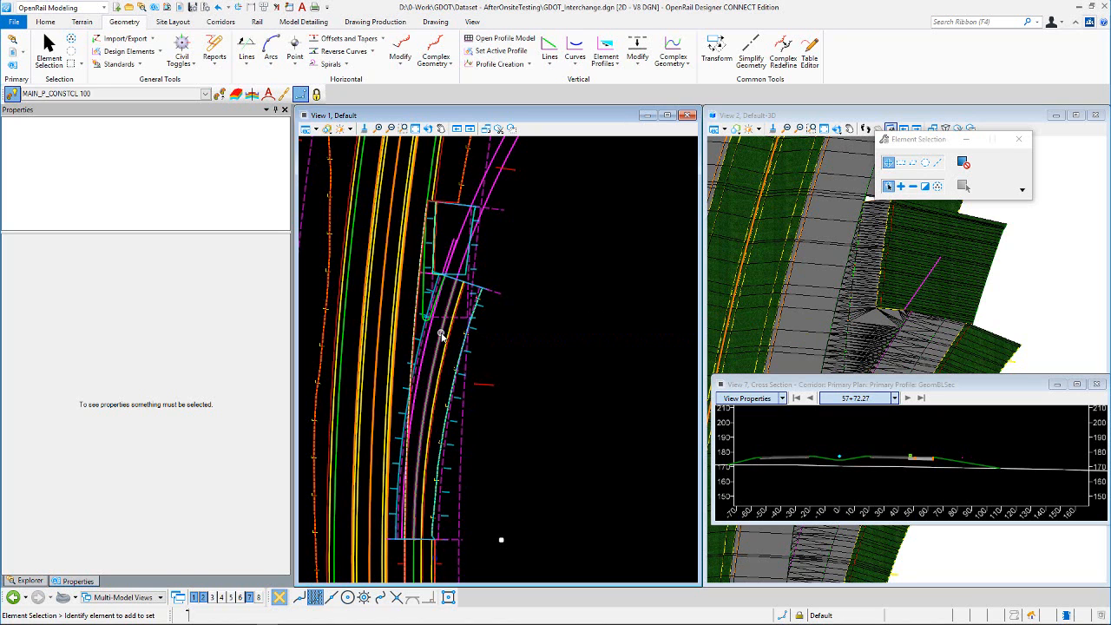
mouse_move(441, 335)
scroll(412, 462, "down", 2)
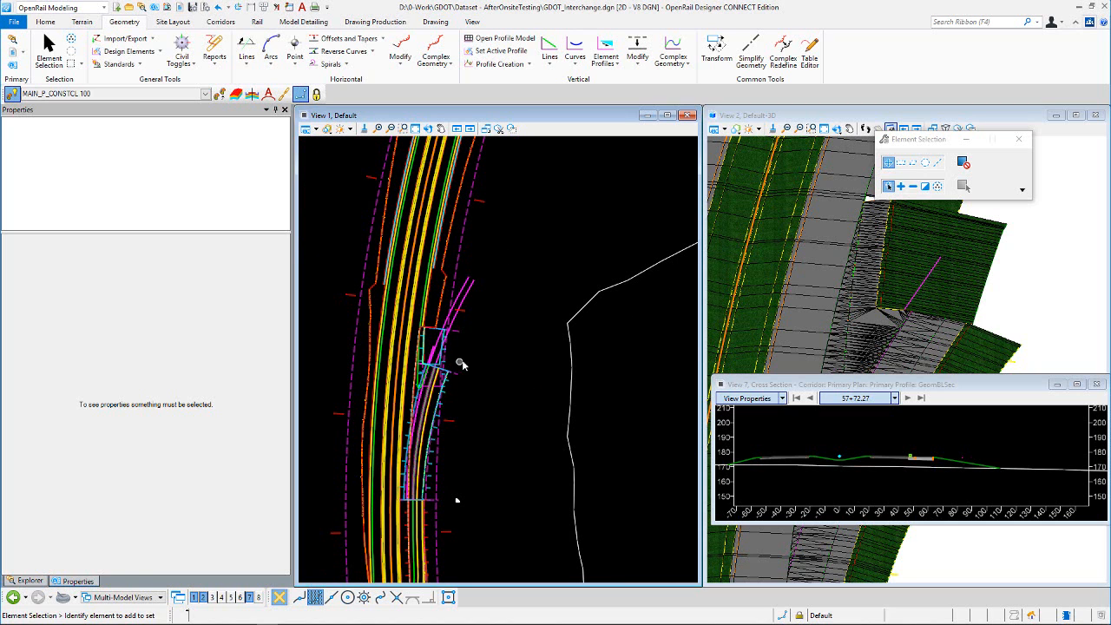
scroll(426, 378, "up", 2)
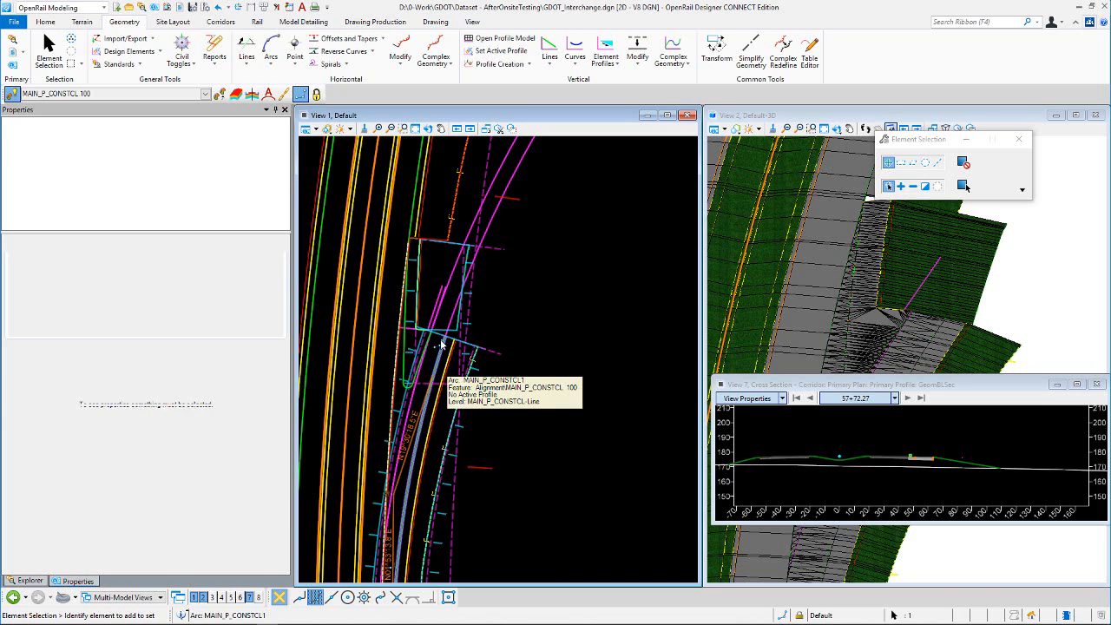
left_click(436, 369)
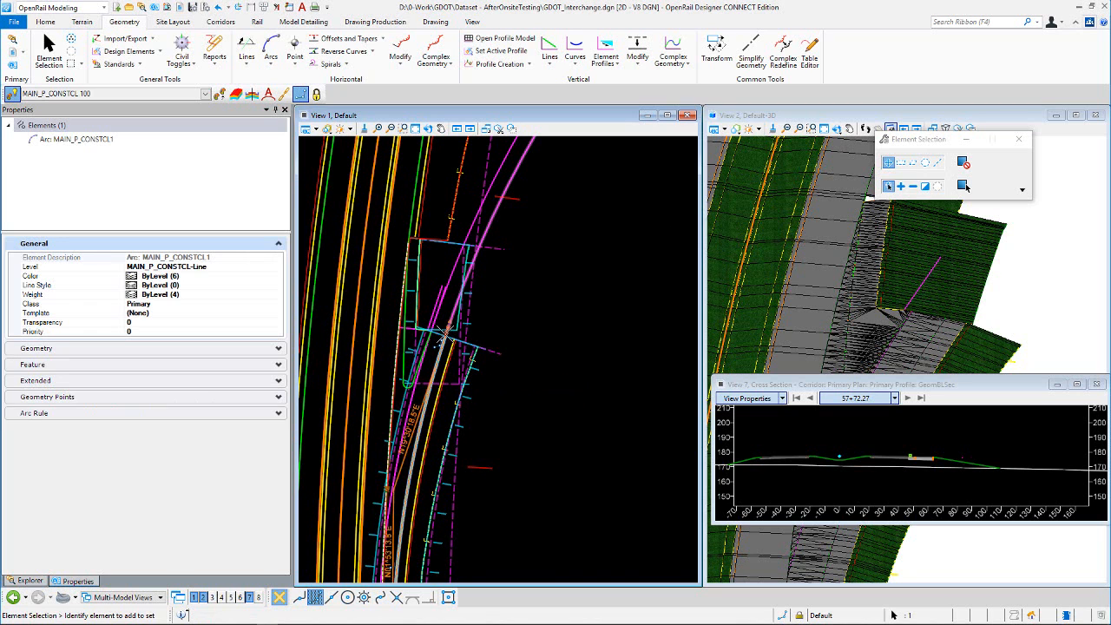
scroll(461, 325, "down", 3)
scroll(504, 306, "down", 2)
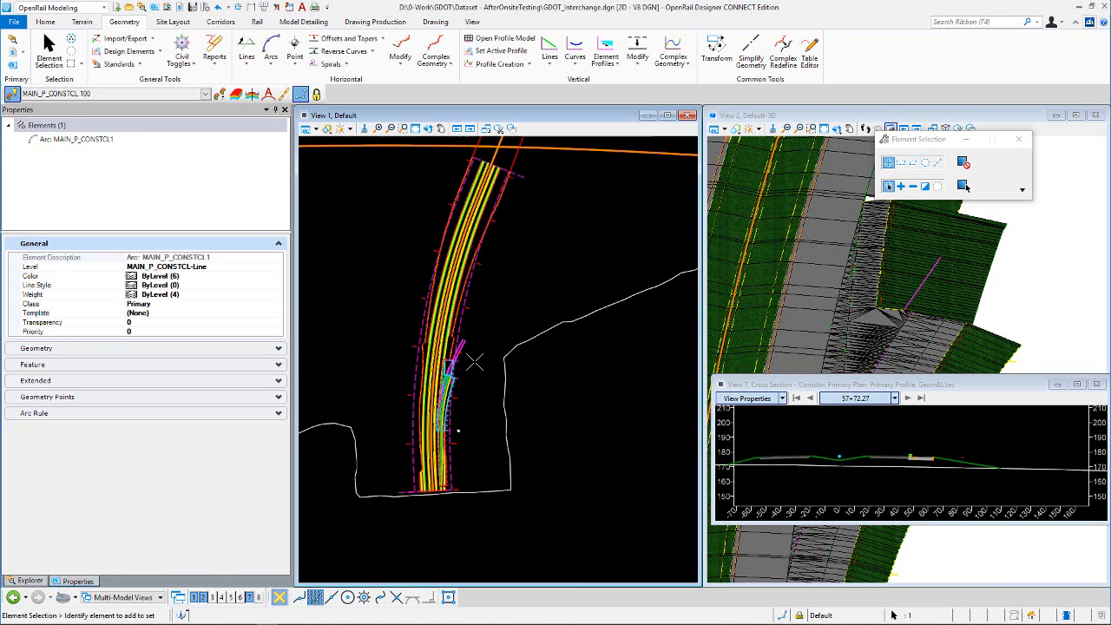
mouse_move(526, 310)
left_mouse_down()
mouse_move(518, 321)
mouse_move(527, 309)
left_mouse_up()
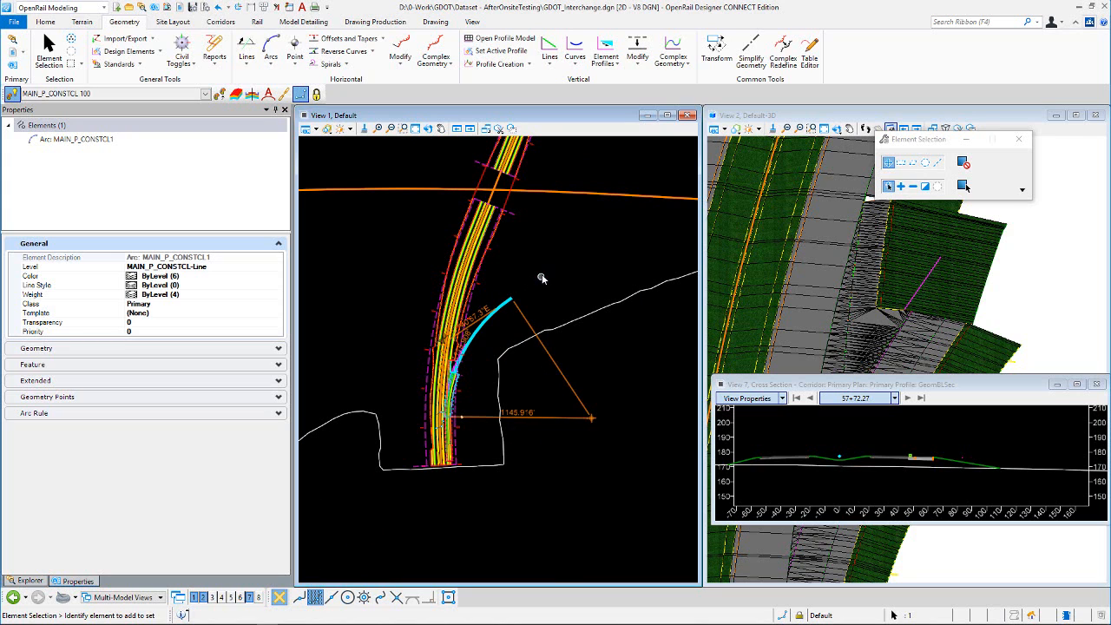
- Draw a line about 784 ft long from the crossing road toward the ramp, at a 90° skew with start distance 0
left_click(544, 275)
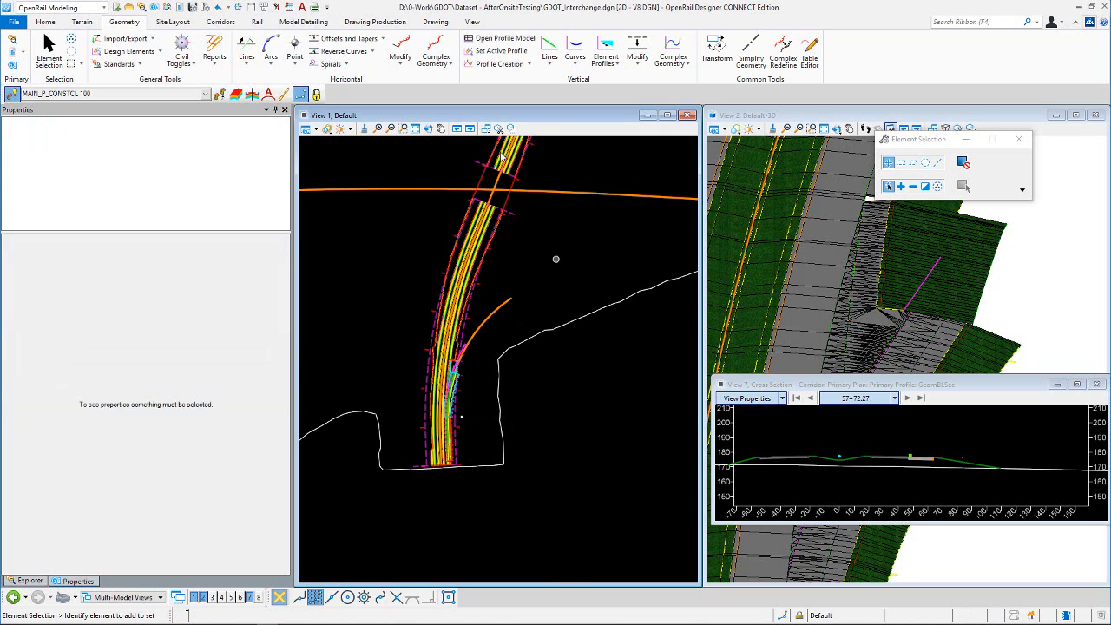
left_click(248, 42)
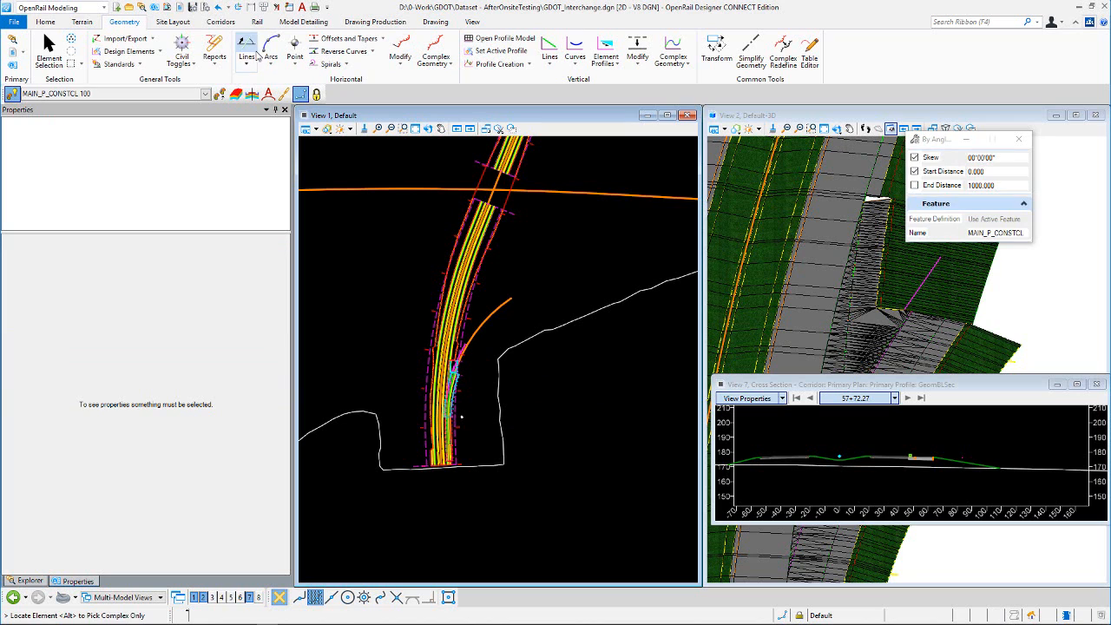
left_click(949, 160)
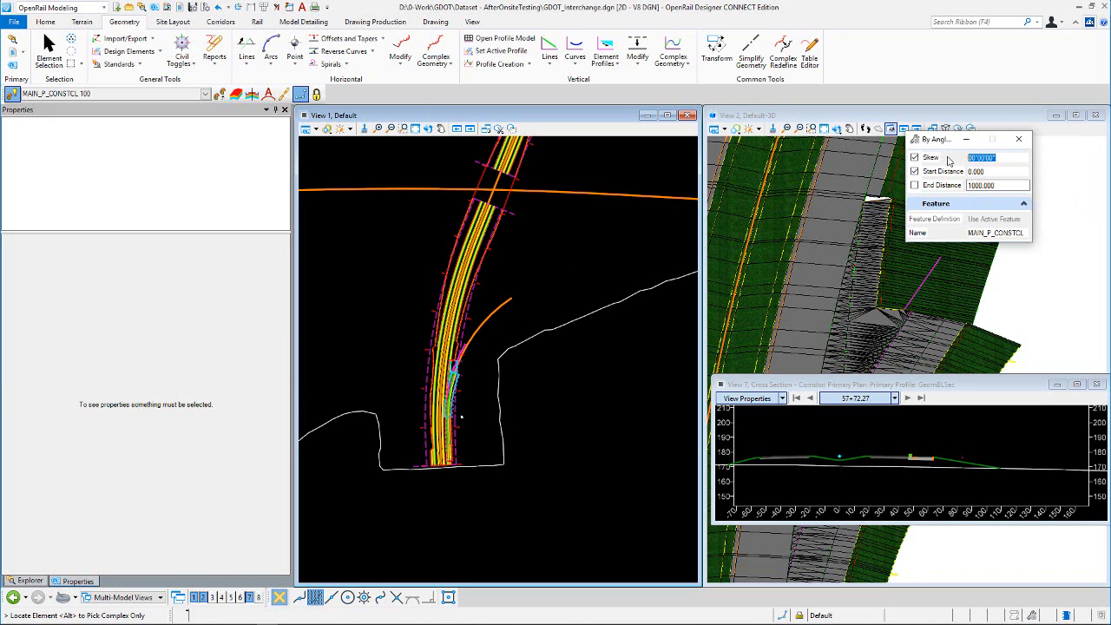
type("90")
key("Return")
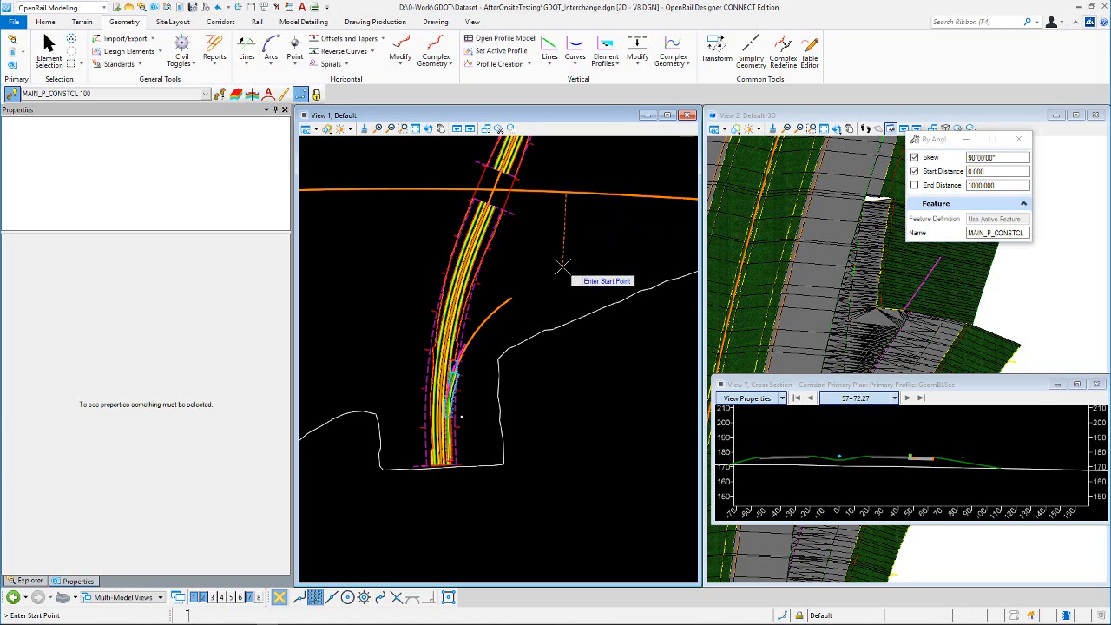
left_click(571, 166)
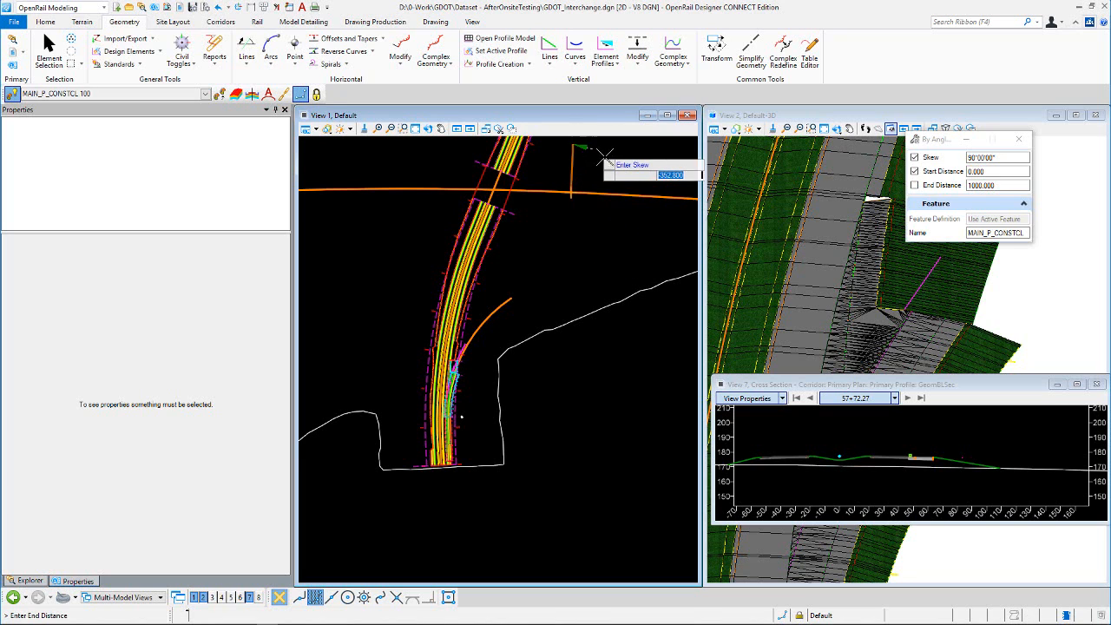
left_click(605, 156)
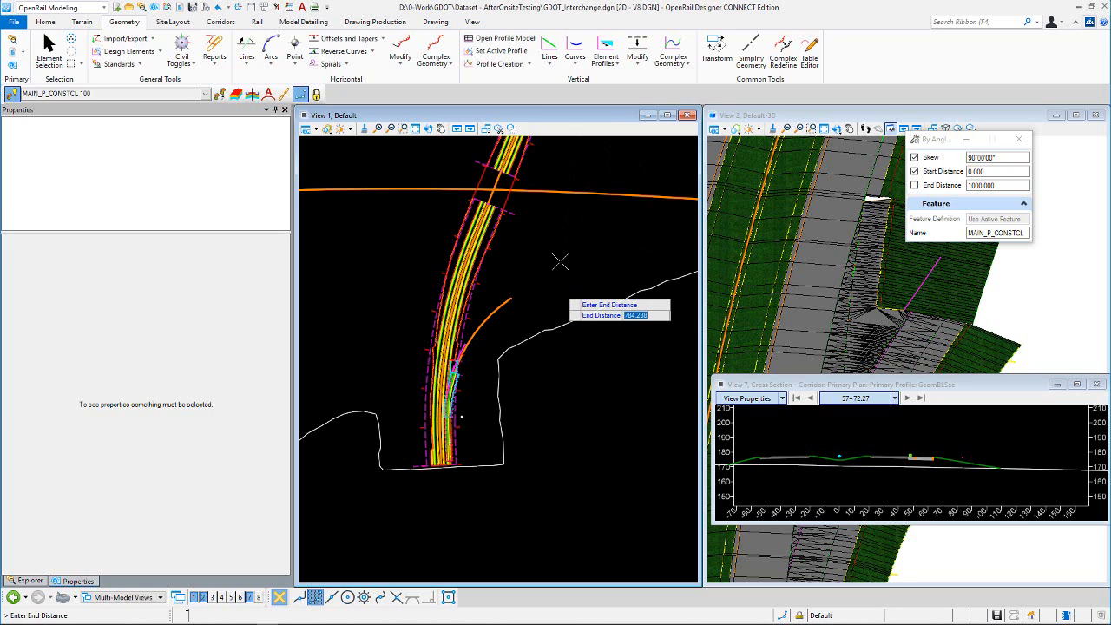
left_click(554, 239)
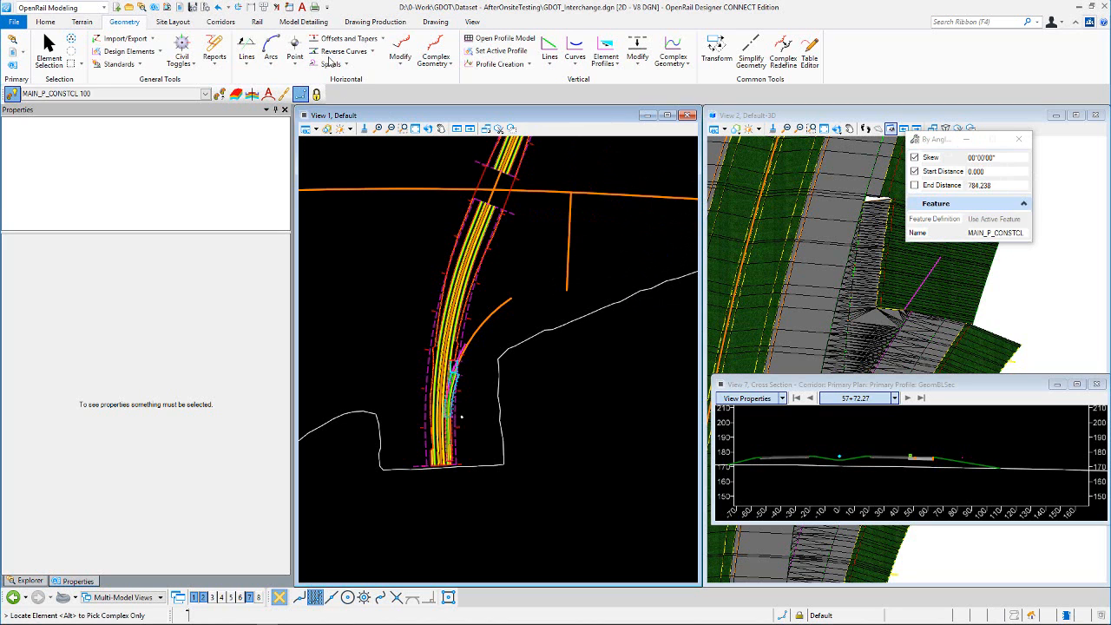
- Draw a 750 ft tangent line from the far end of the ramp arc, with skew 0° and start distance 0
left_click(1015, 171)
left_click(505, 305)
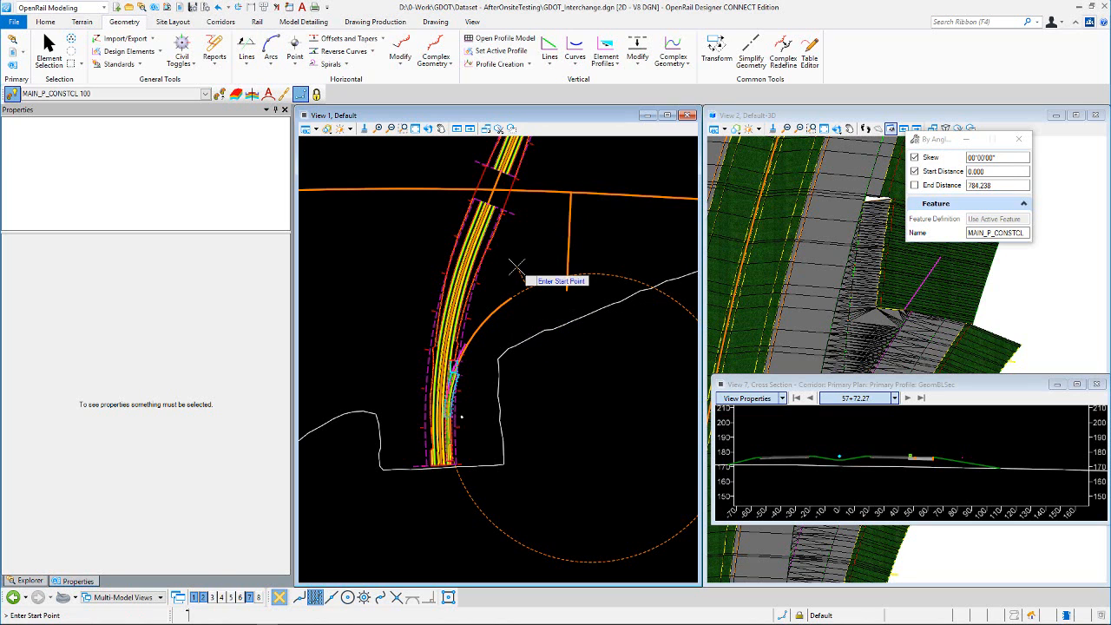
left_click(512, 296)
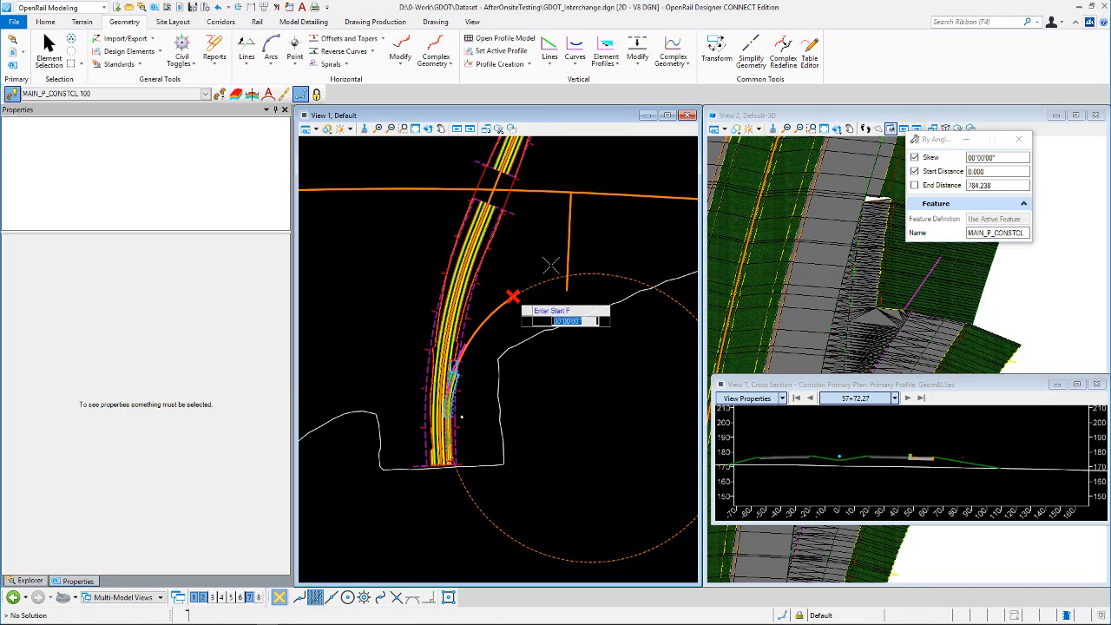
left_click(493, 329)
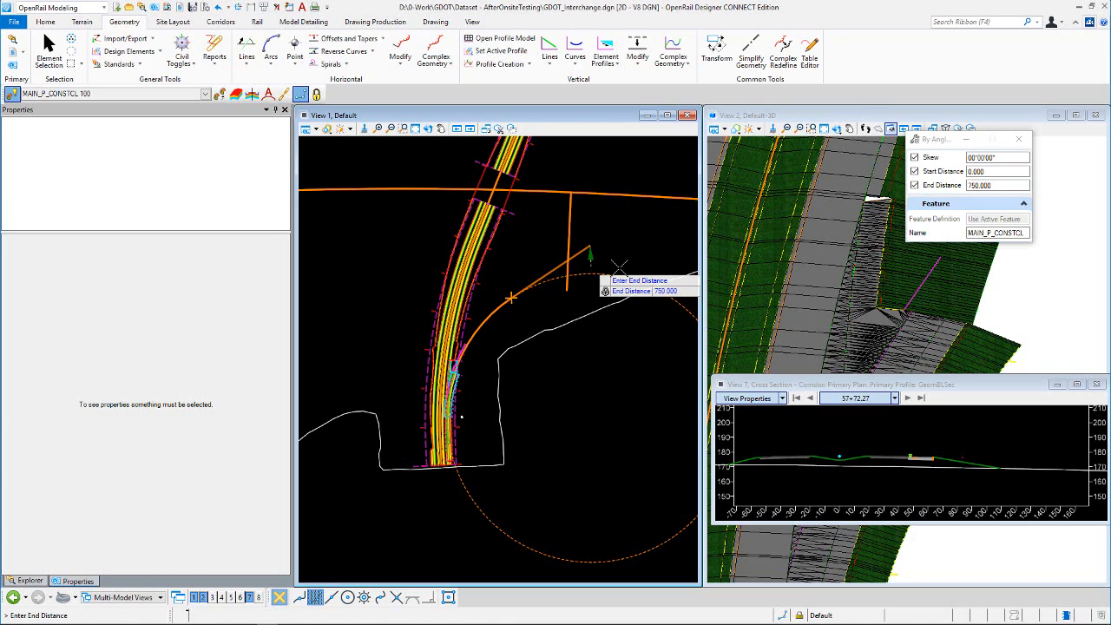
left_click(608, 242)
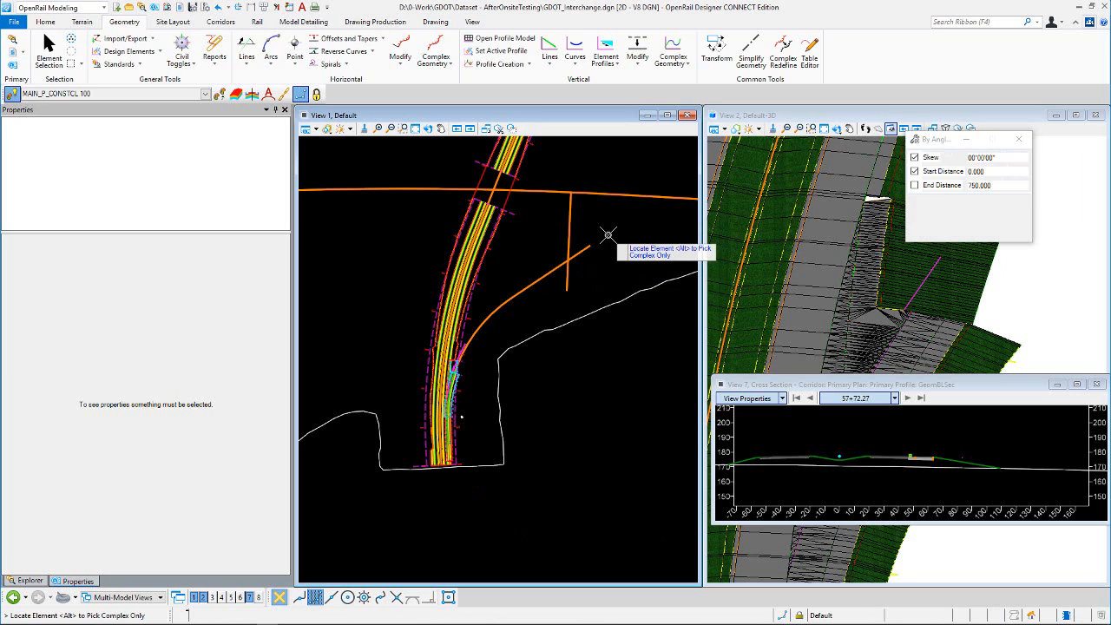
- Connect the tangent line and the crossing-road line with a simple arc of 650 ft radius, trimming both lines
left_click(246, 60)
left_click(271, 59)
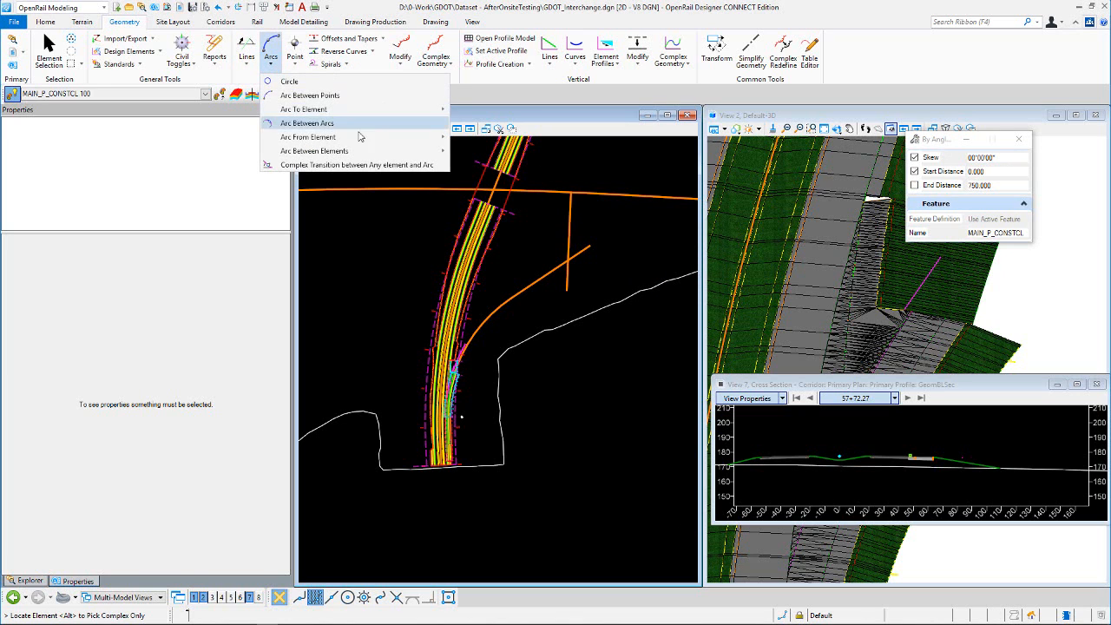
mouse_move(361, 137)
left_click(474, 152)
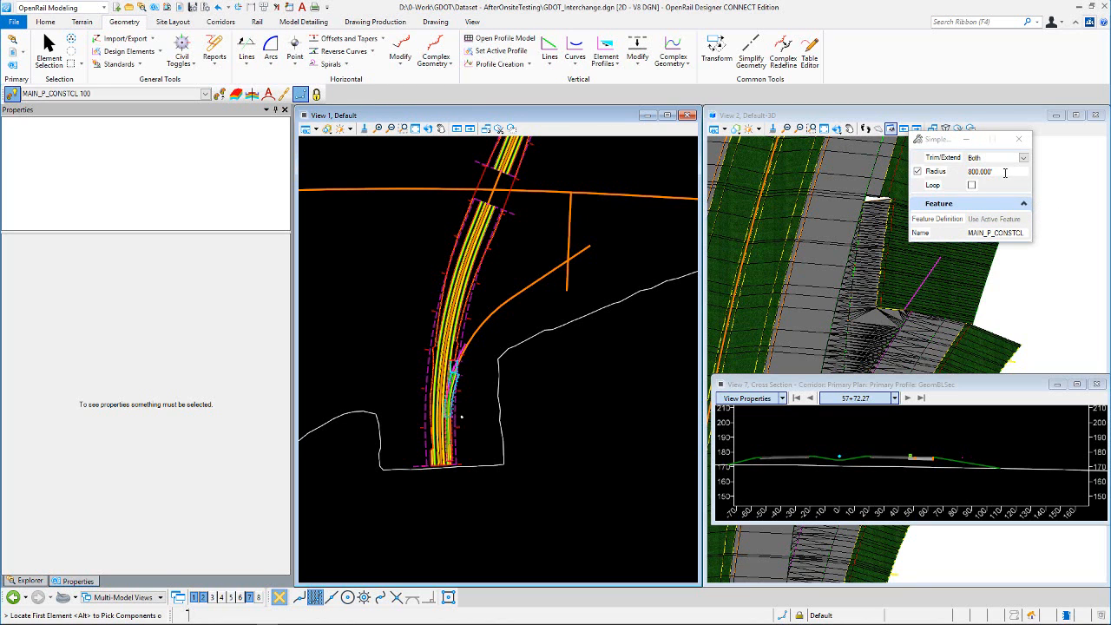
left_click(936, 171)
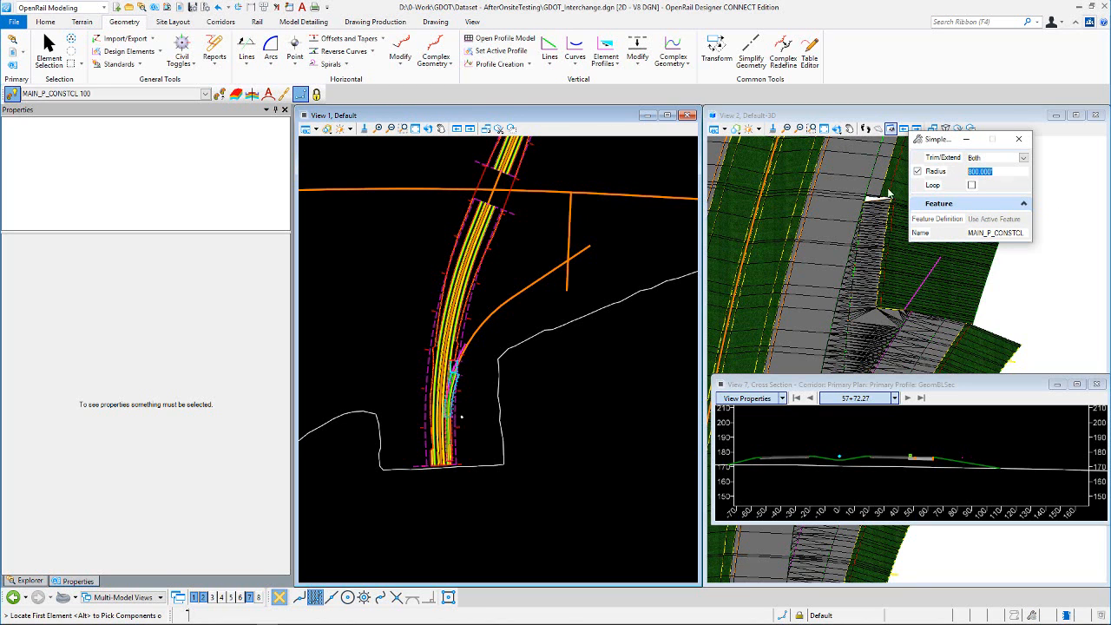
left_click(569, 237)
left_click(561, 265)
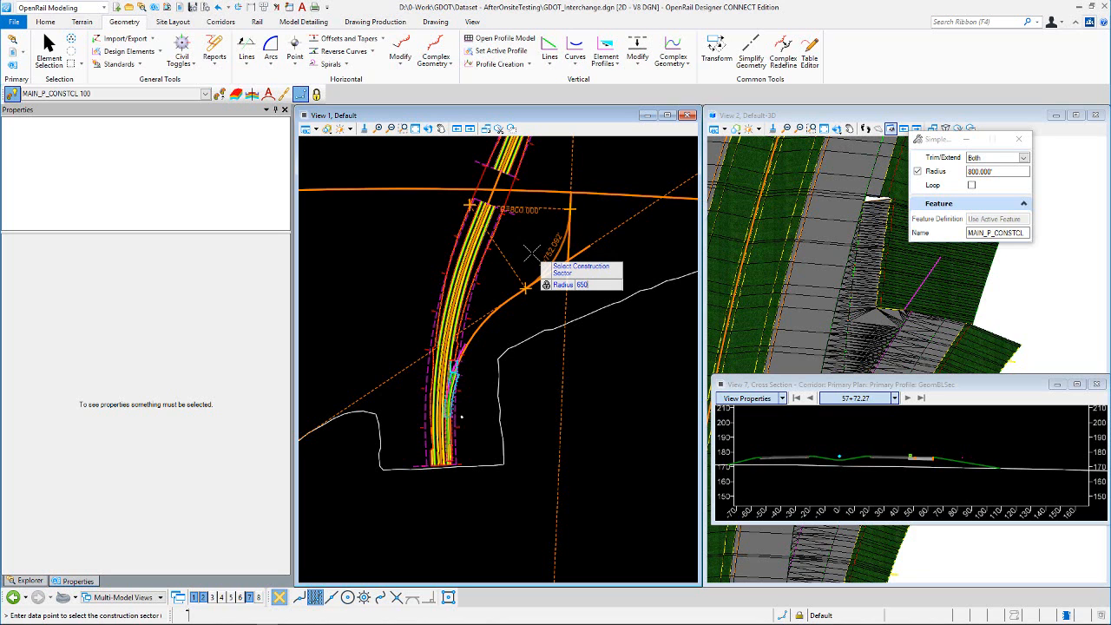
type("650")
key("Return")
left_click(531, 251)
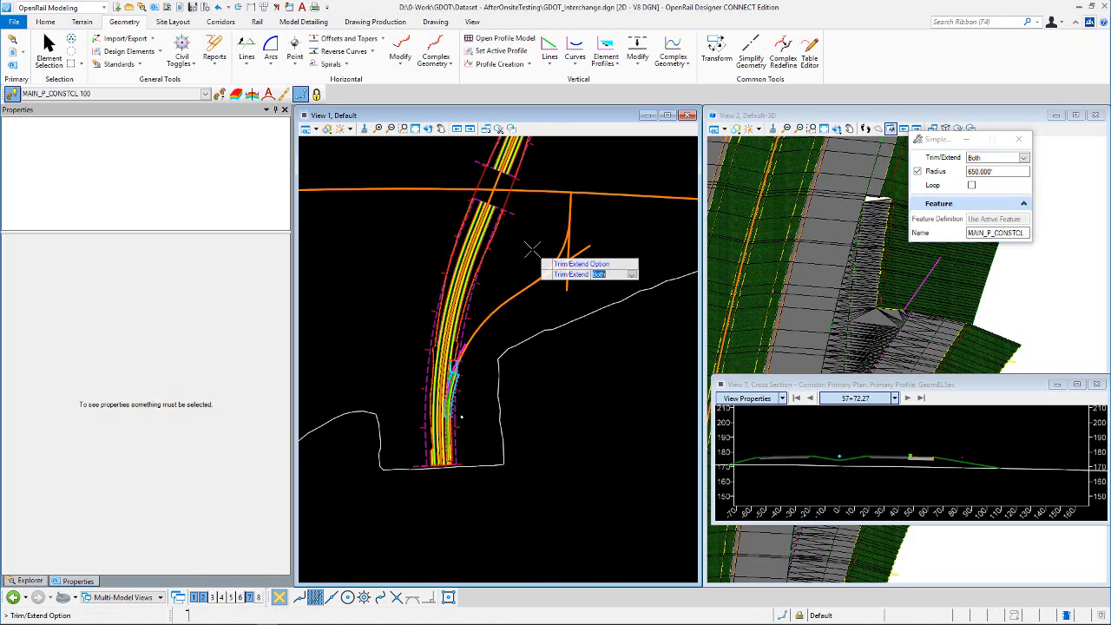
left_click(532, 251)
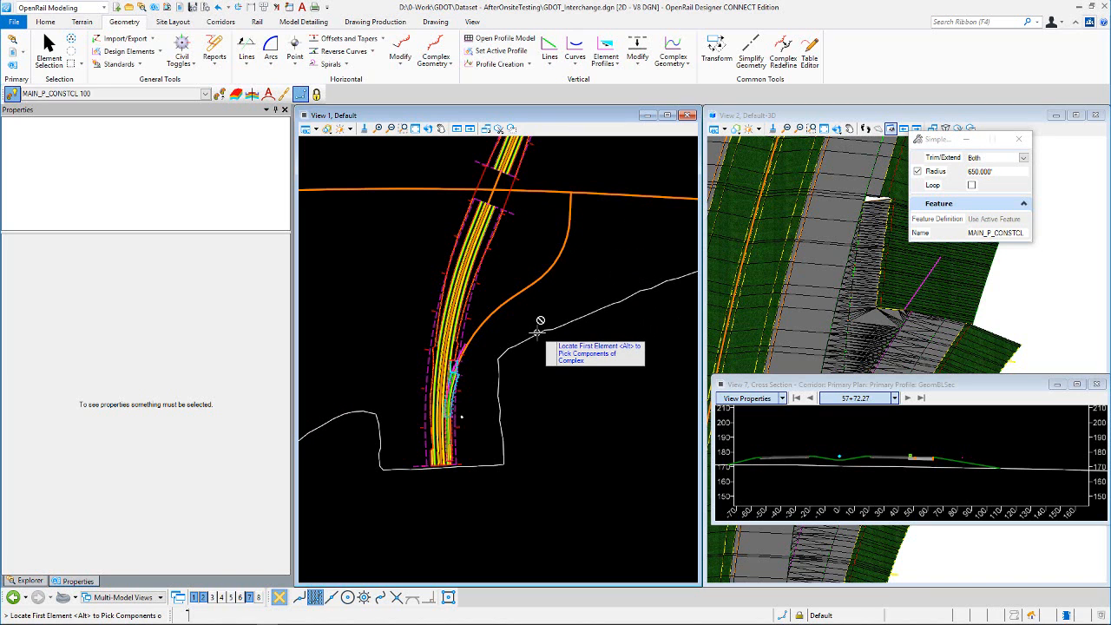
key("Escape")
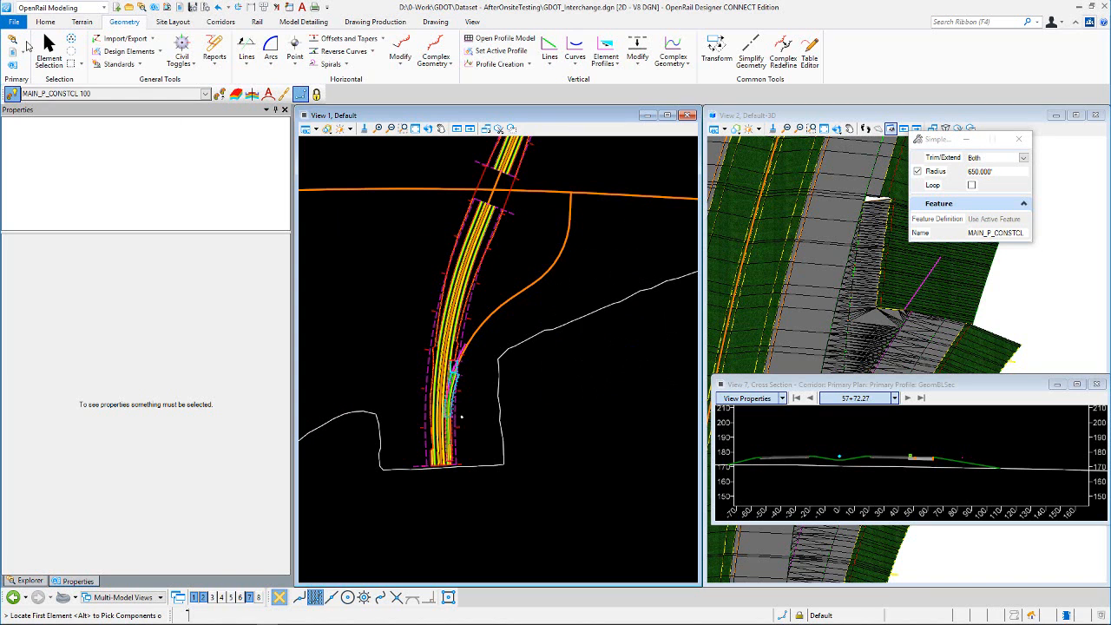
- Shorten the ramp arc slightly by moving its far end back along the curve
key("XF86AudioLowerVolume")
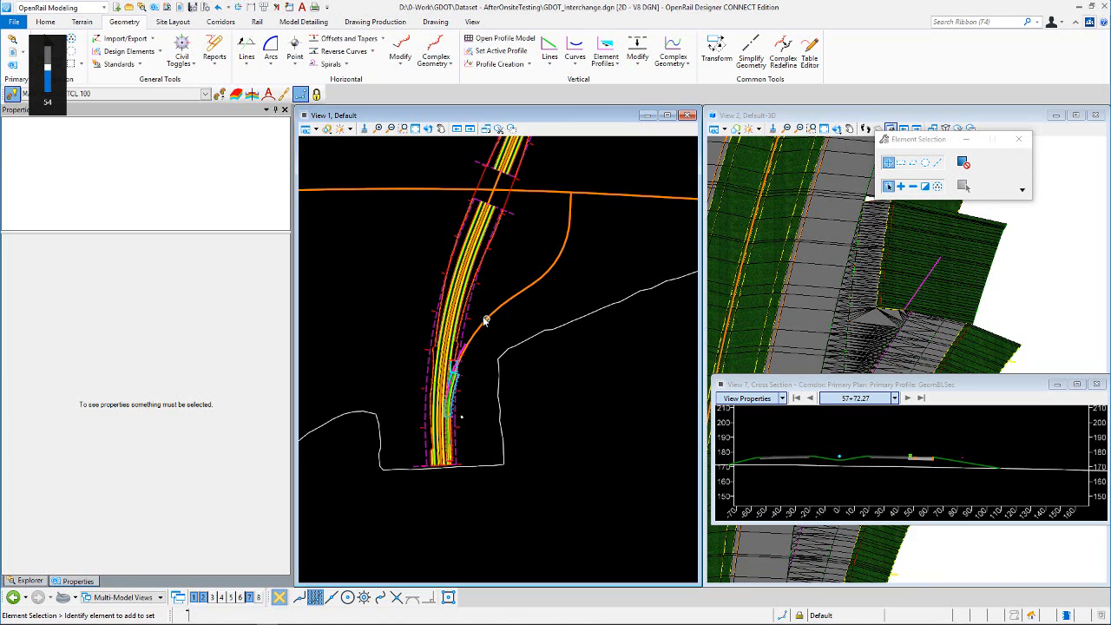
left_click(499, 312)
key("XF86AudioMute")
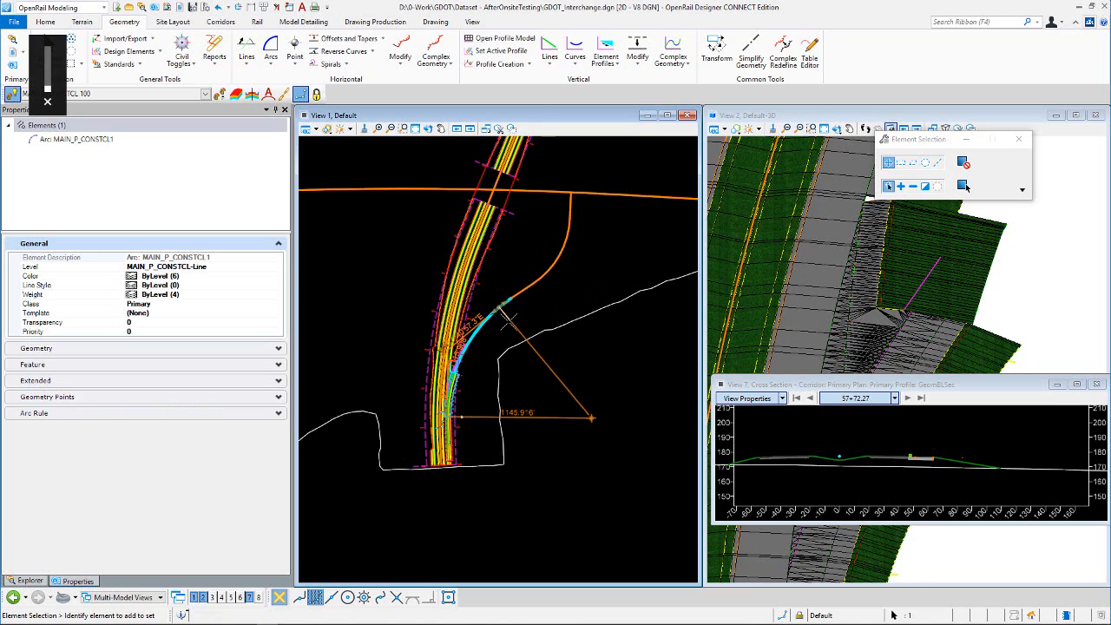
left_click(509, 323)
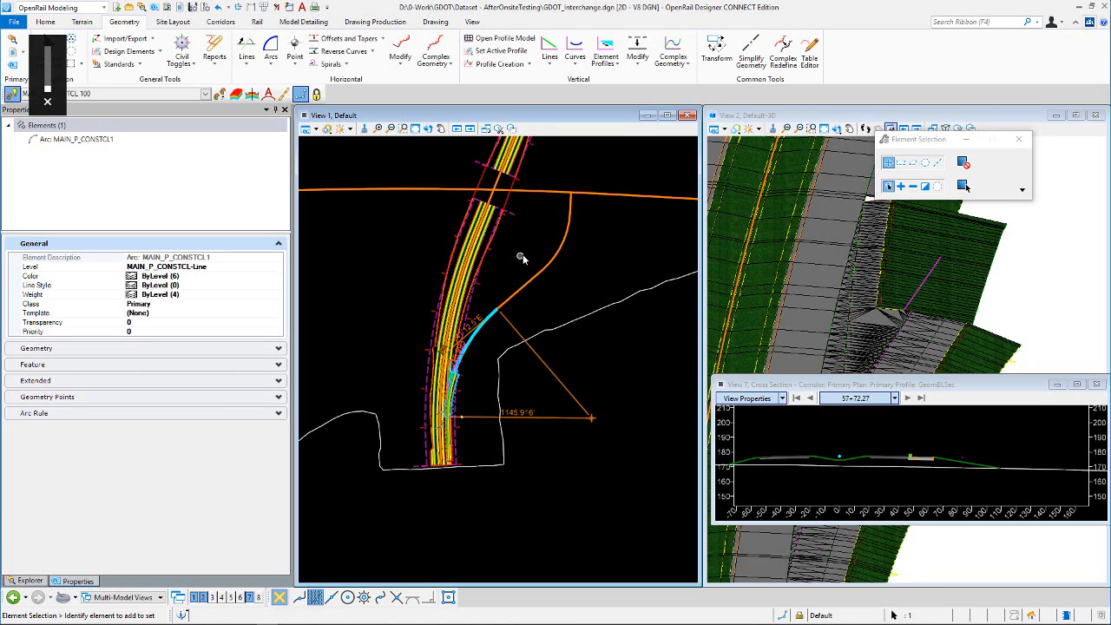
- Try sliding the start of the perpendicular line along the crossing road, away from the main corridor
left_click(572, 238)
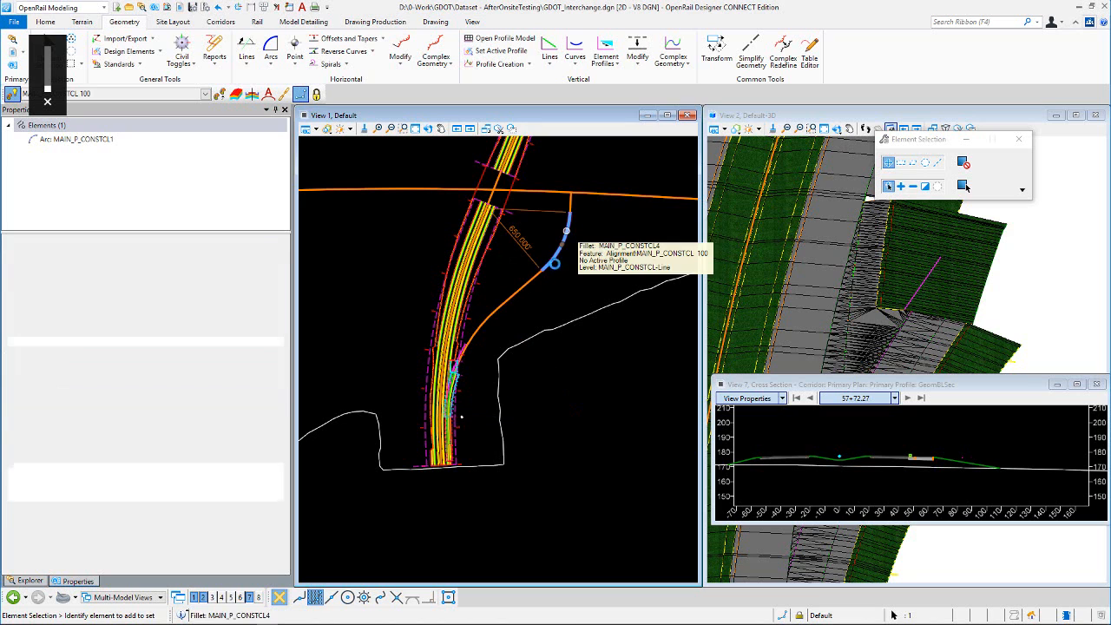
left_click(571, 196)
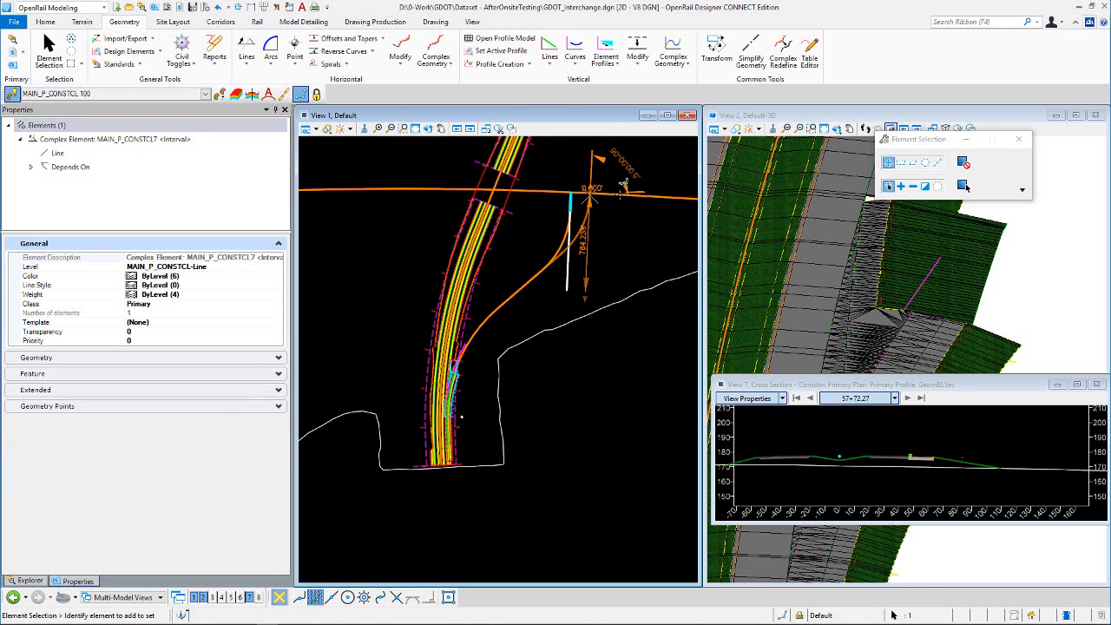
left_click(615, 232)
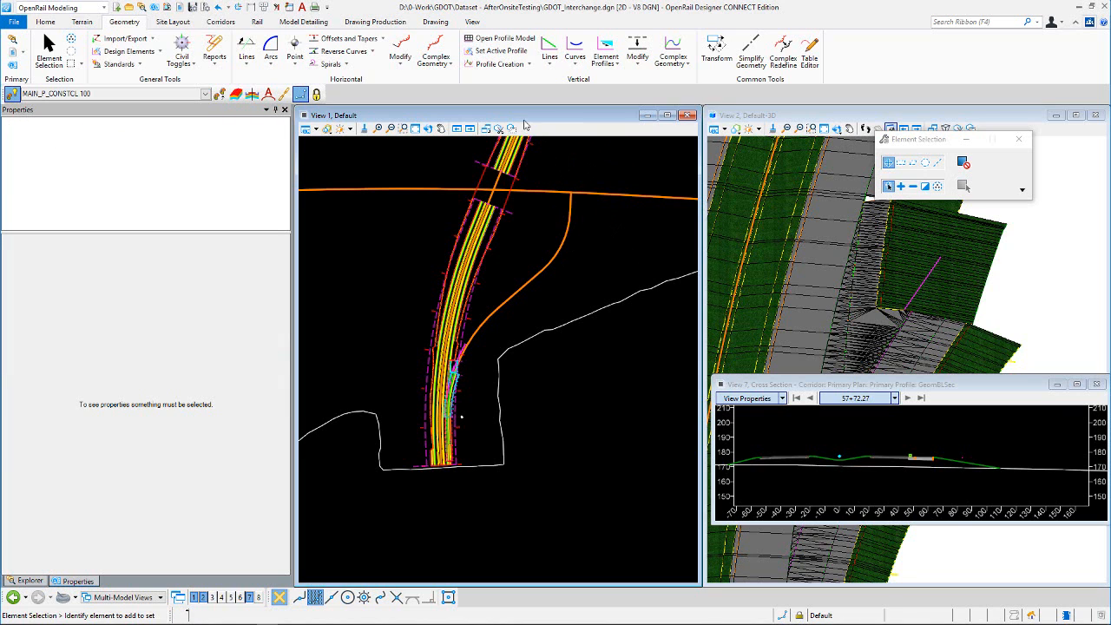
- Join the ramp's arcs and lines into one complex element named SERAMP, using the Automatic method with a 0.033 maximum gap
left_click(434, 44)
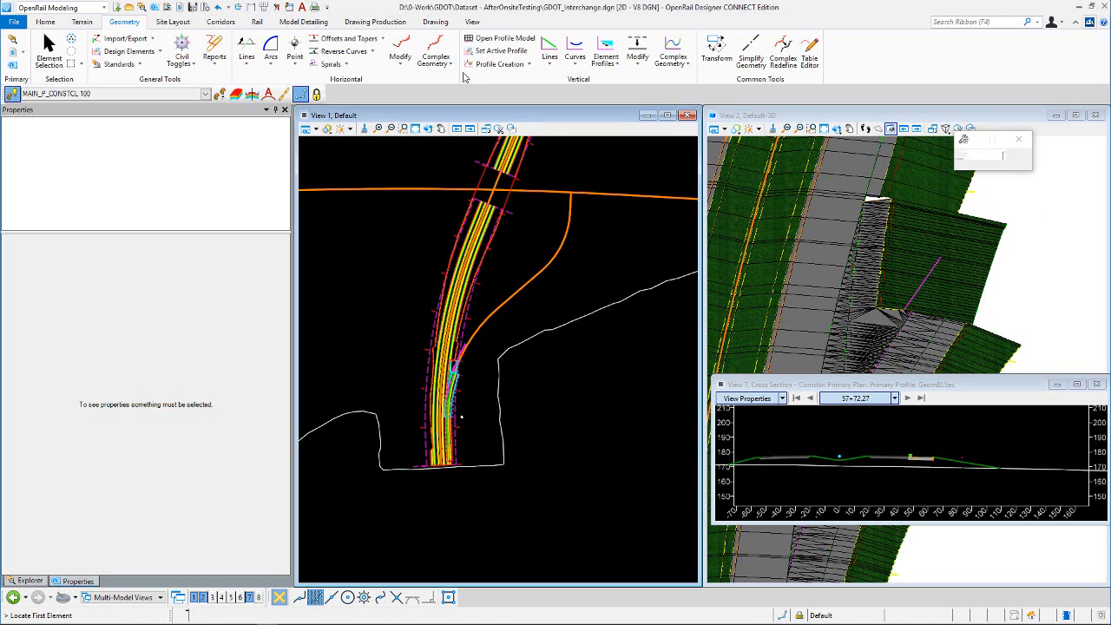
left_click_drag(947, 140, 633, 133)
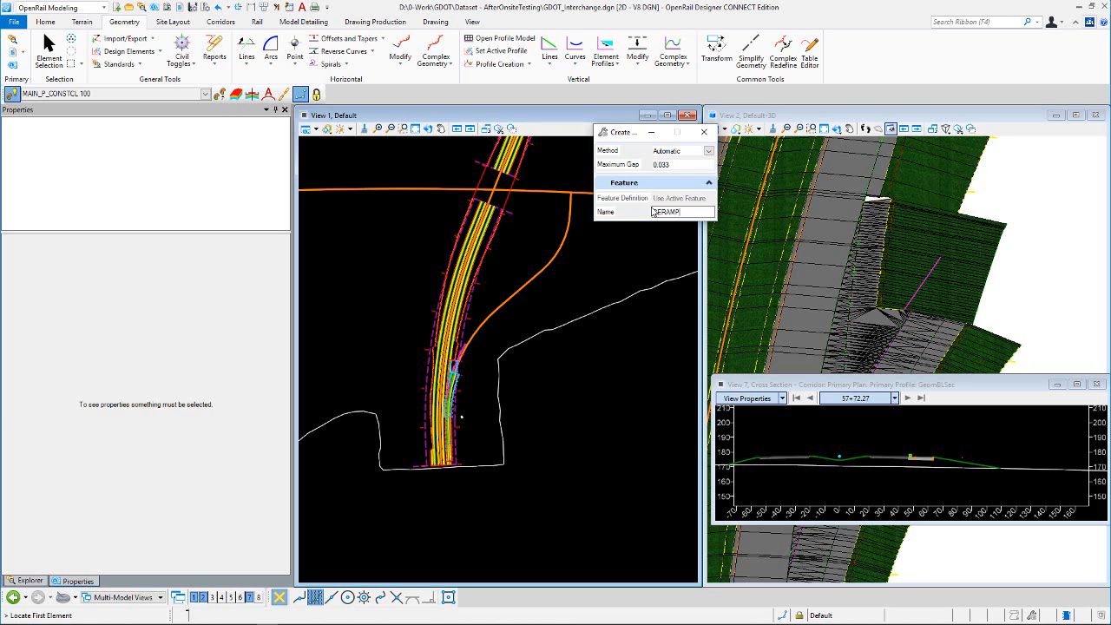
scroll(449, 401, "up", 3)
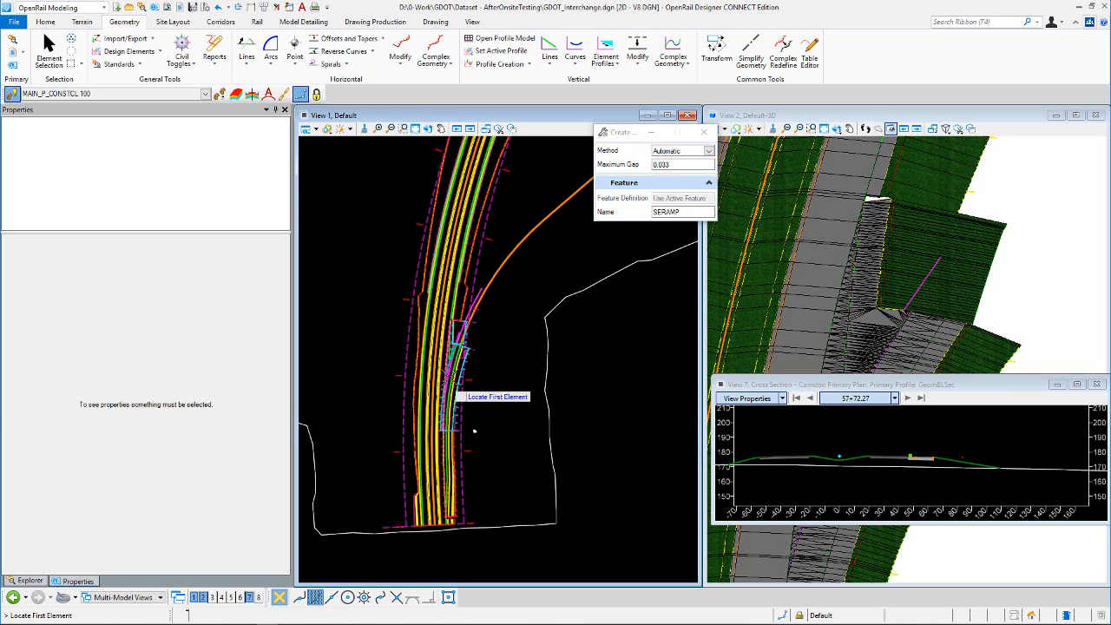
scroll(425, 439, "up", 4)
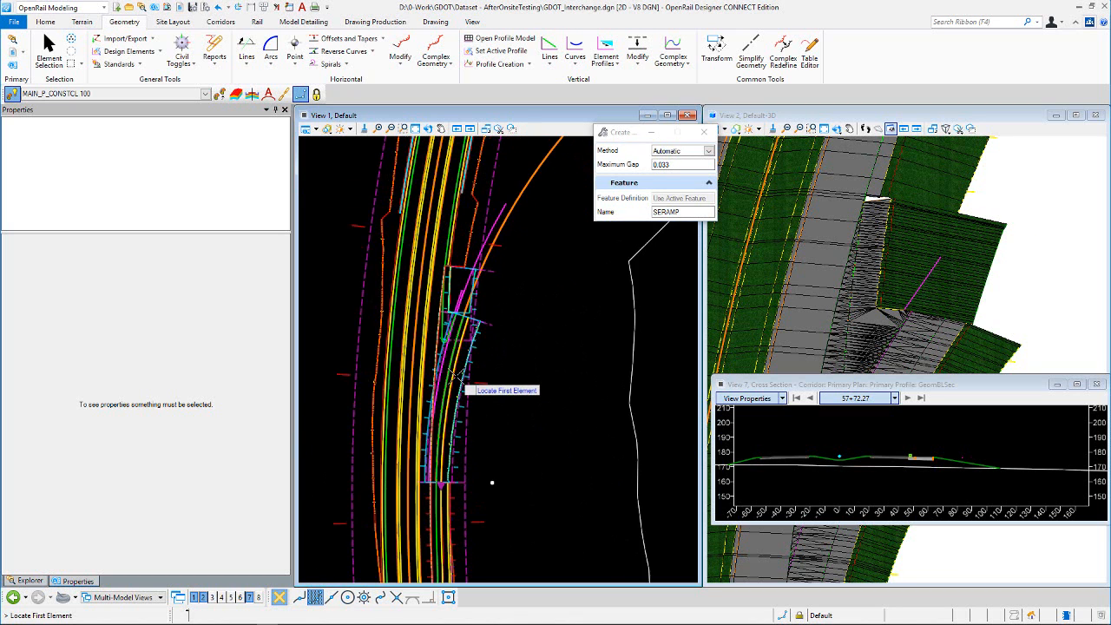
left_click(426, 455)
scroll(417, 460, "down", 3)
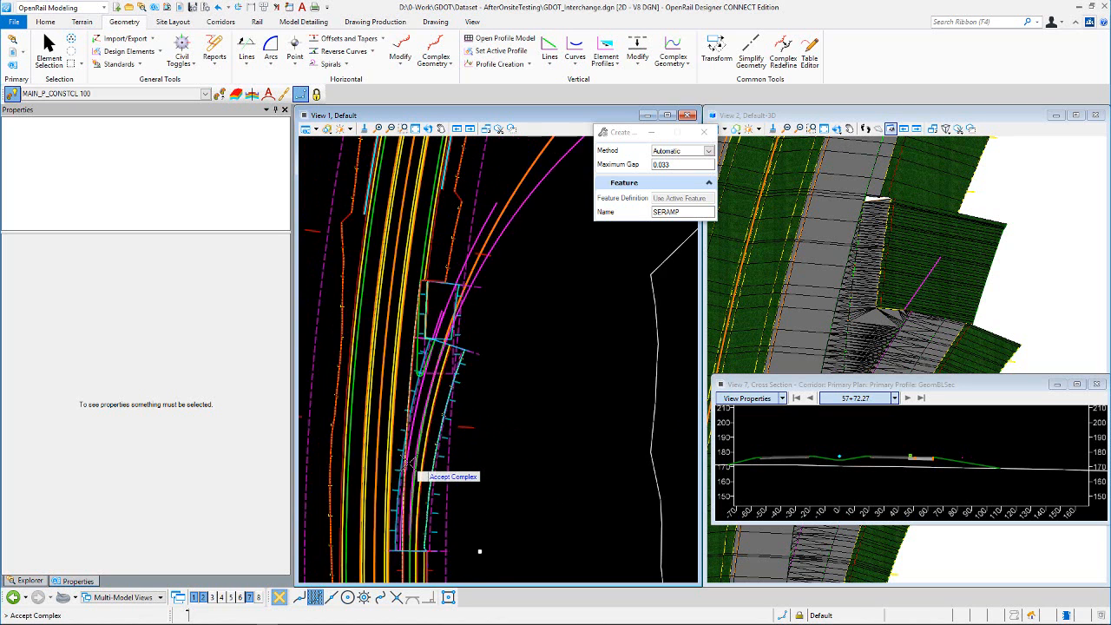
scroll(407, 464, "down", 2)
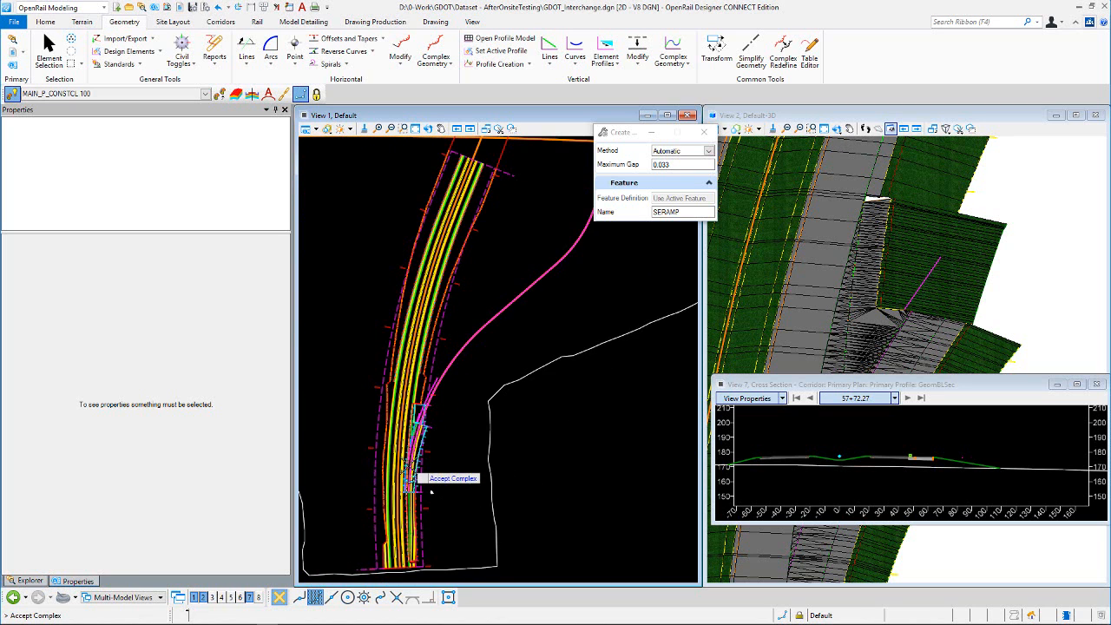
left_click(554, 308)
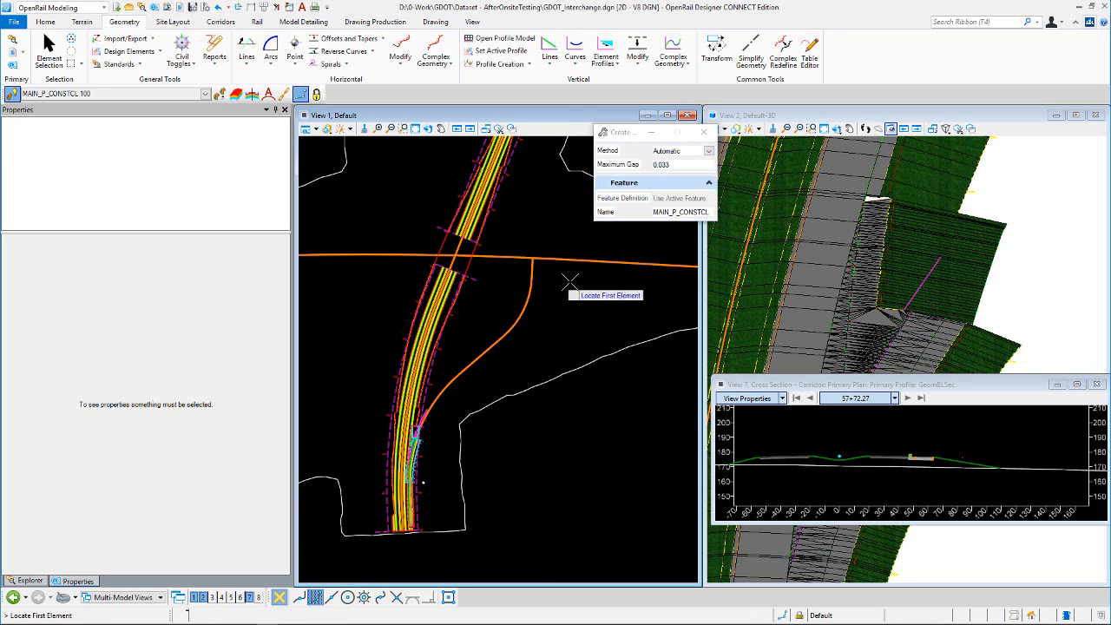
- Open the profile model of the SERAMP alignment in View 7
left_click(68, 66)
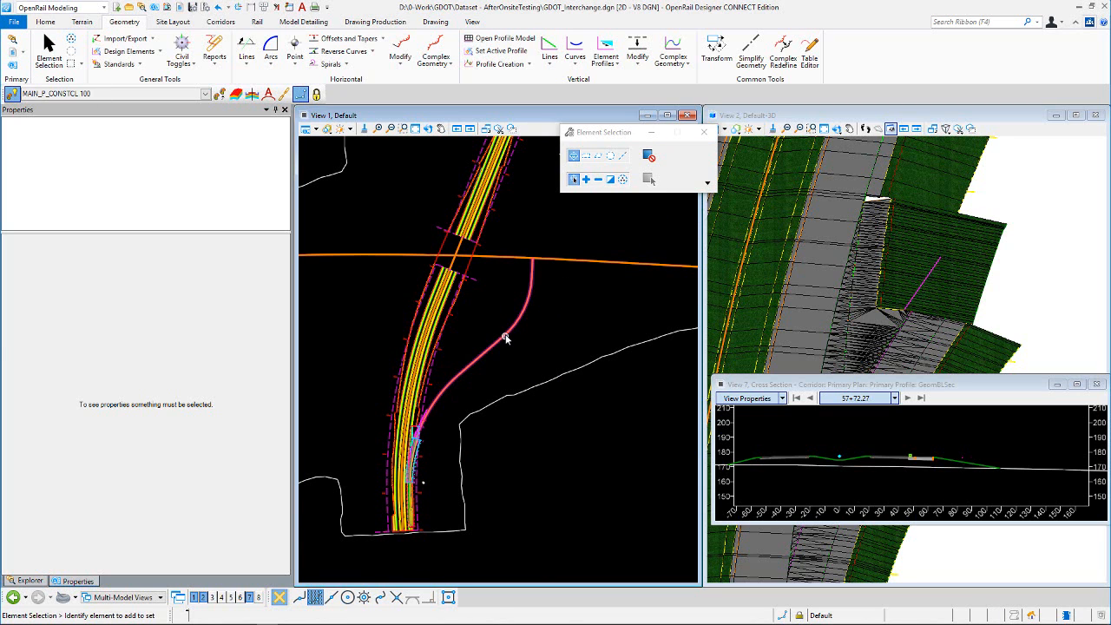
left_click(516, 323)
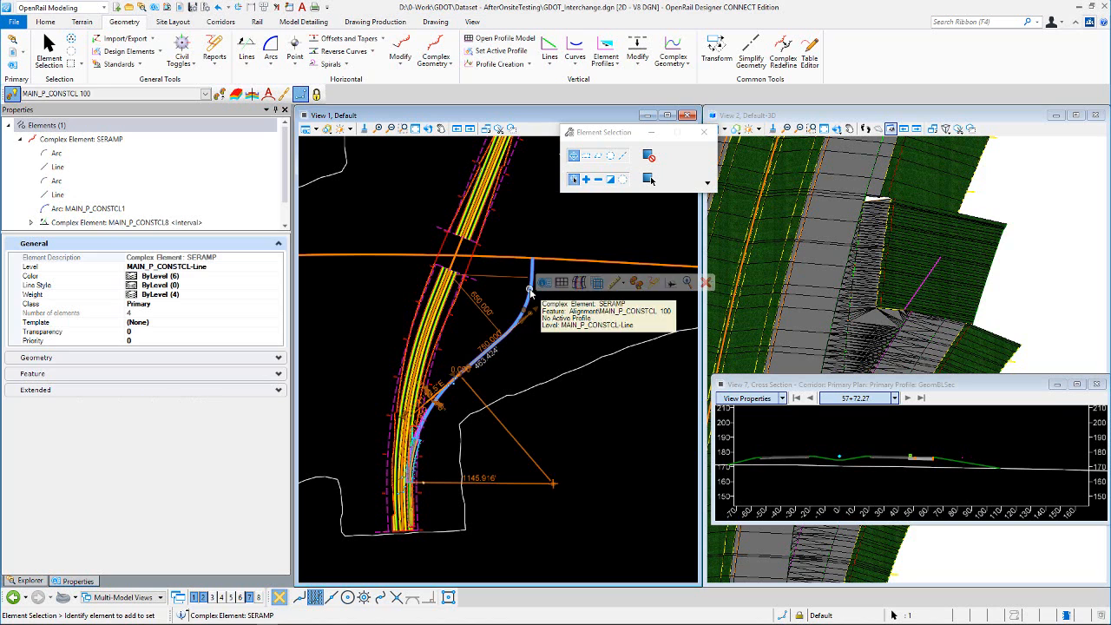
left_click(562, 283)
left_click(870, 435)
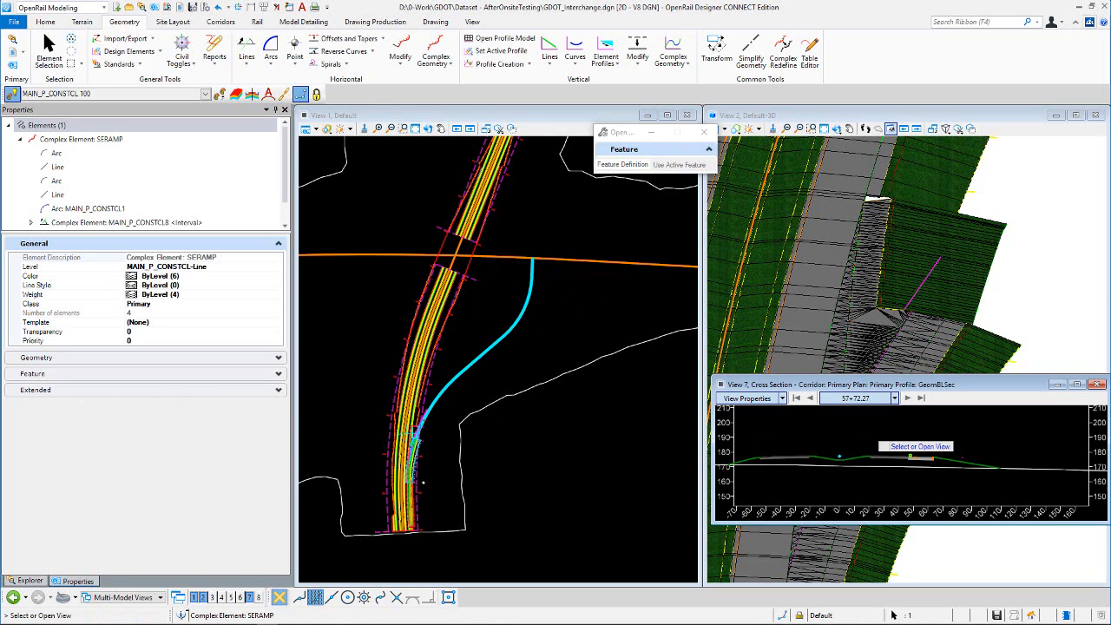
left_click(859, 436)
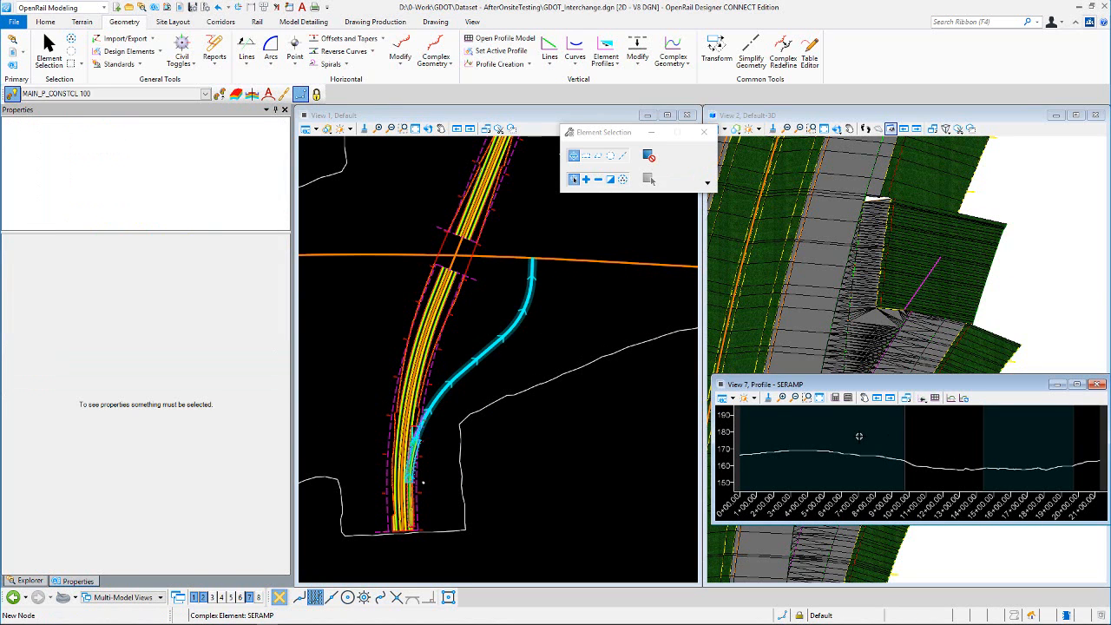
- Show the crossing road's profile intersection point in the SERAMP profile
scroll(859, 440, "down", 1)
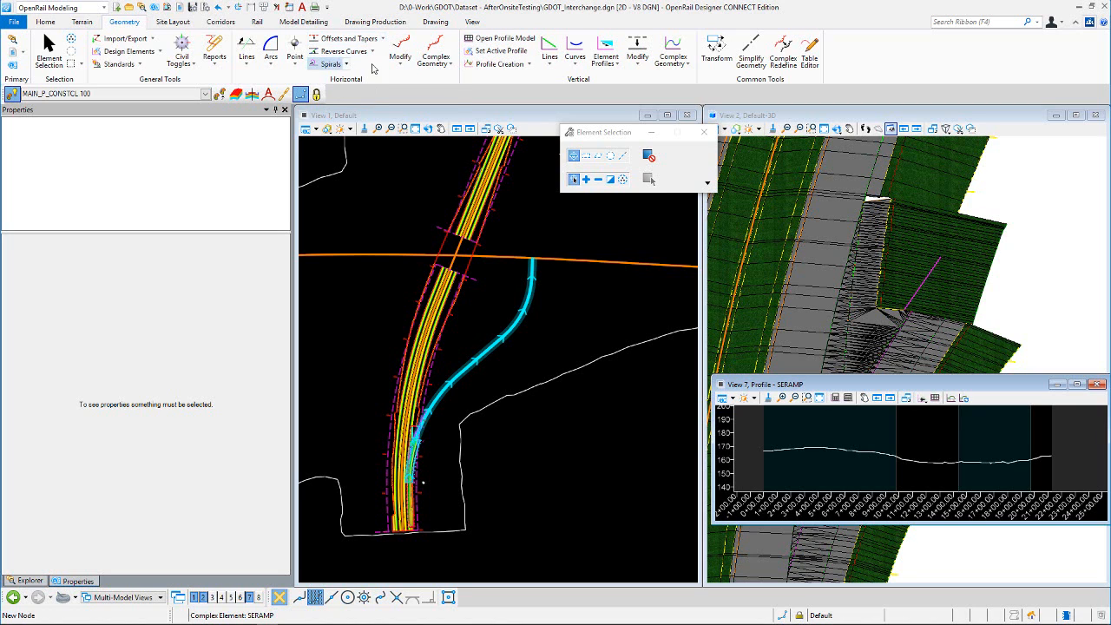
left_click(529, 65)
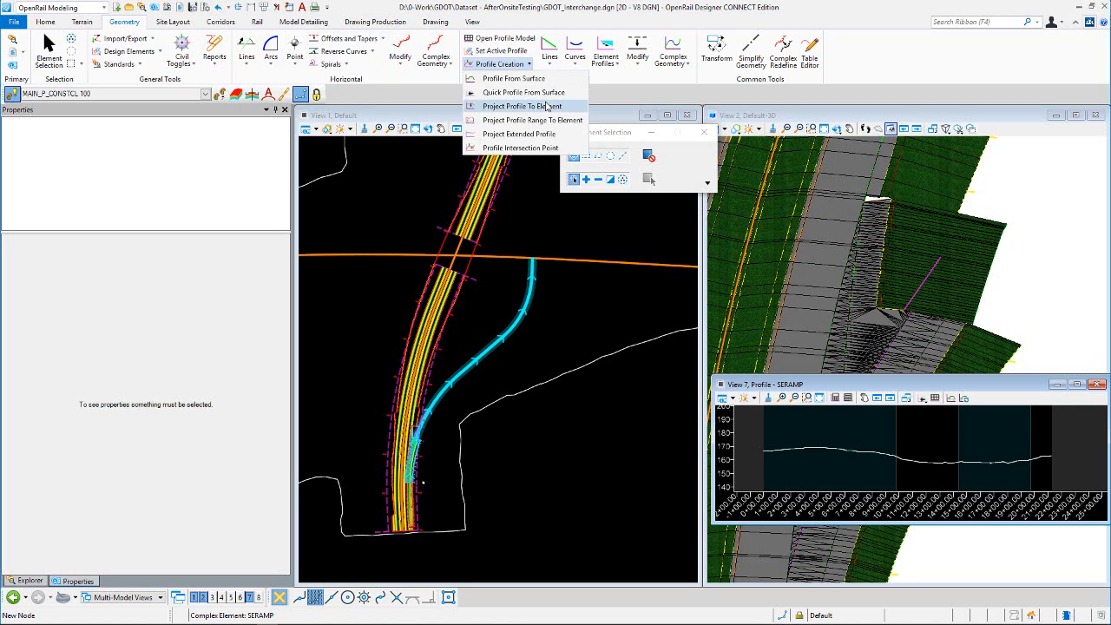
left_click(524, 150)
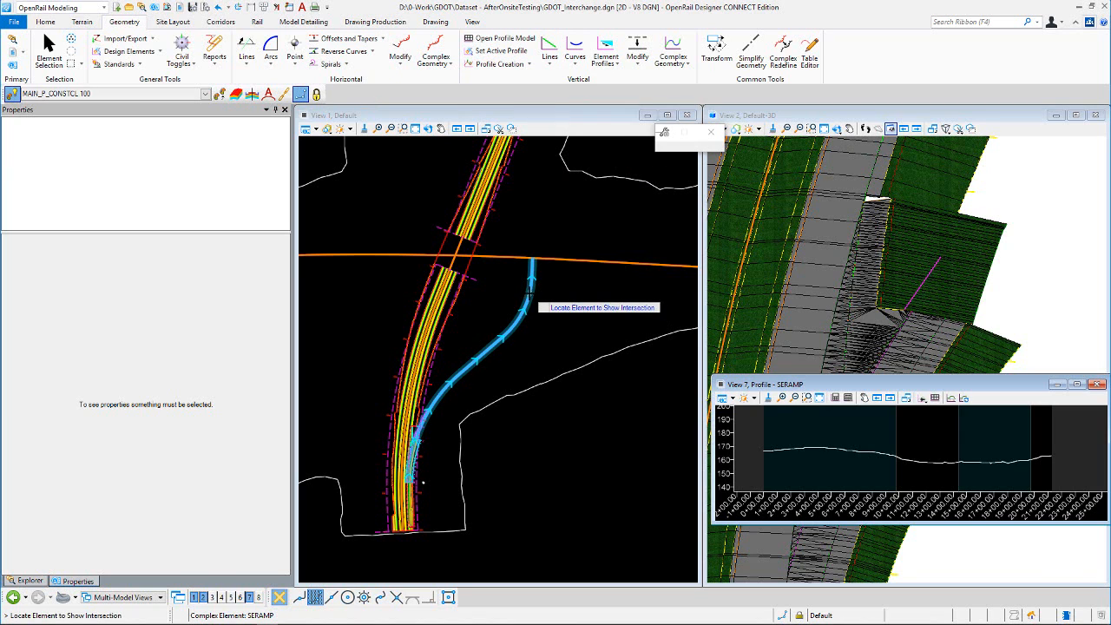
left_click(531, 293)
left_click(549, 259)
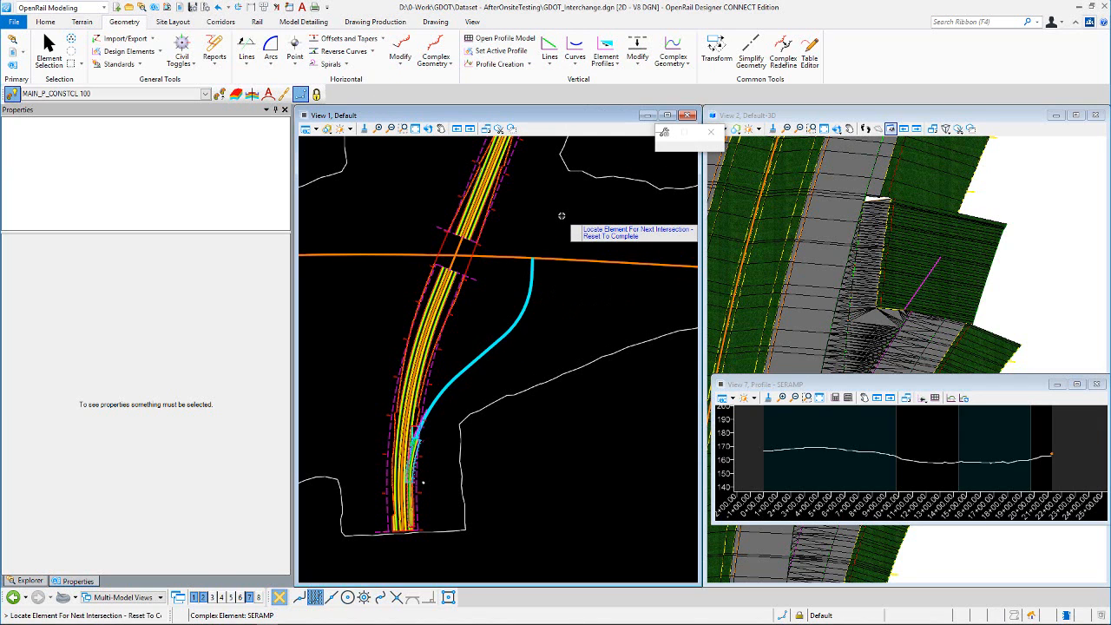
right_click(562, 216)
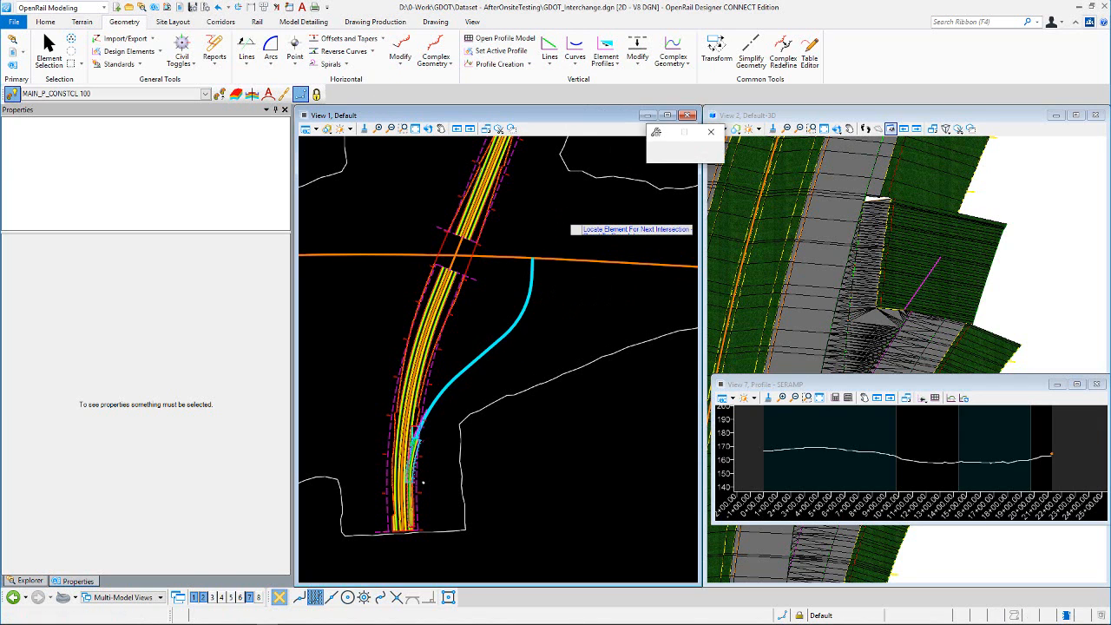
- Create a SERAMP profile by slope from the parallel ramp's line, using Point Selection All, no profile adjustment, 0.000 vertical offset and 0.00% slope
left_click(618, 64)
left_click(655, 127)
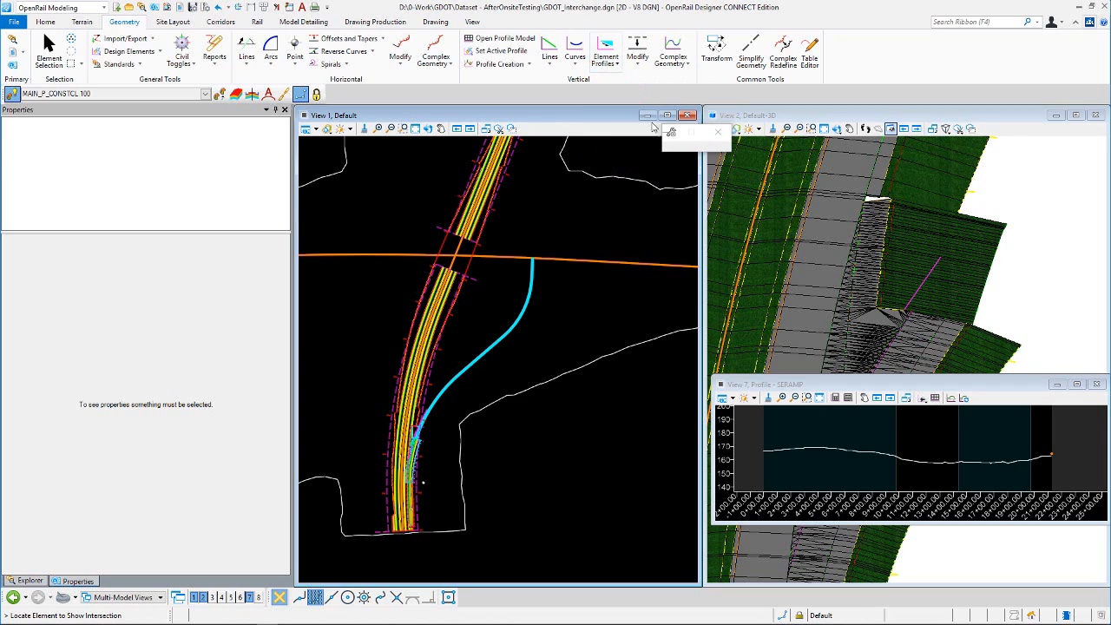
right_click(474, 360)
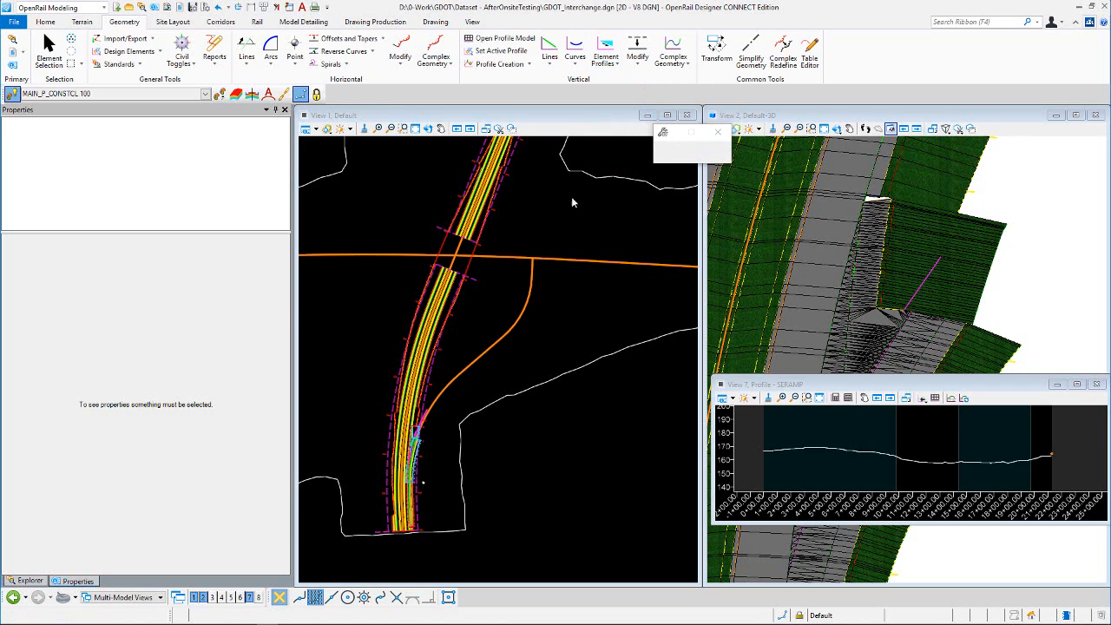
left_click(606, 48)
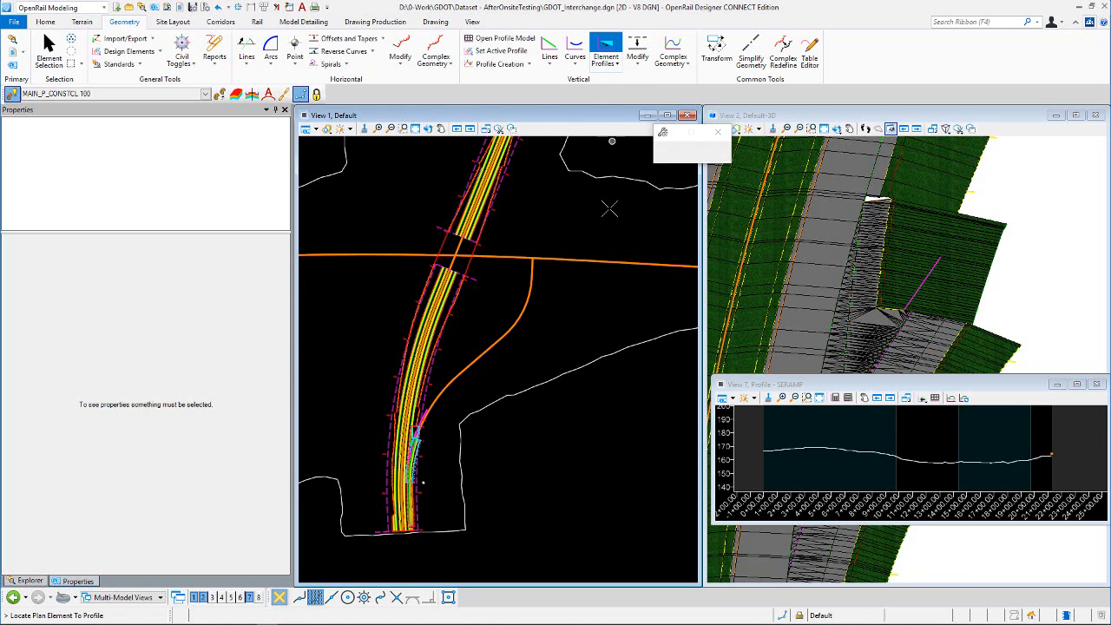
left_click(513, 328)
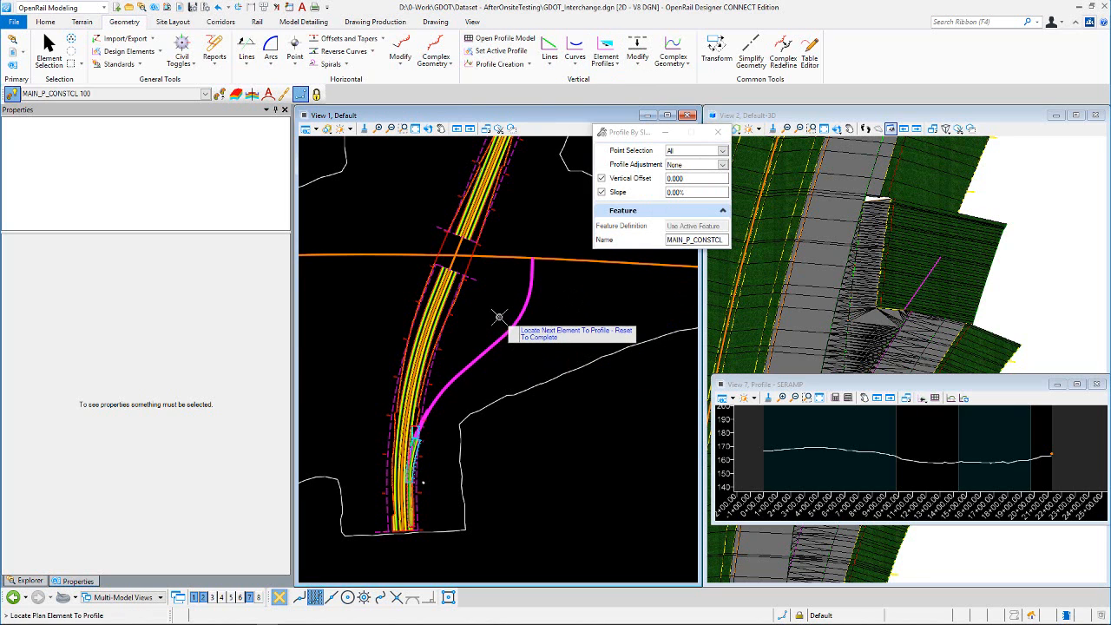
right_click(499, 317)
scroll(407, 456, "up", 4)
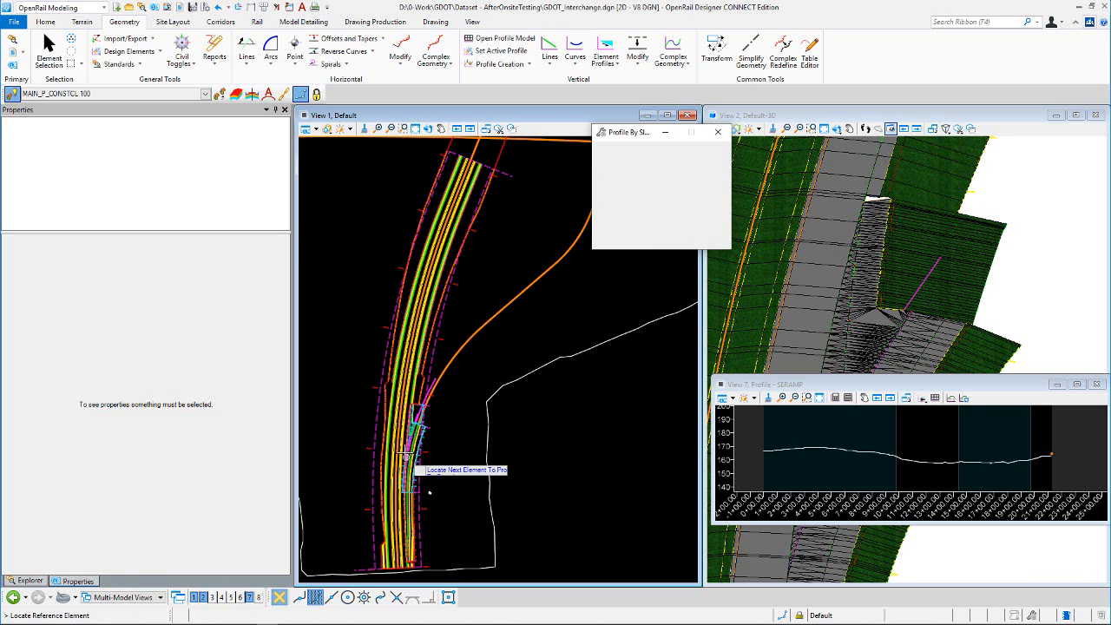
scroll(407, 441, "up", 2)
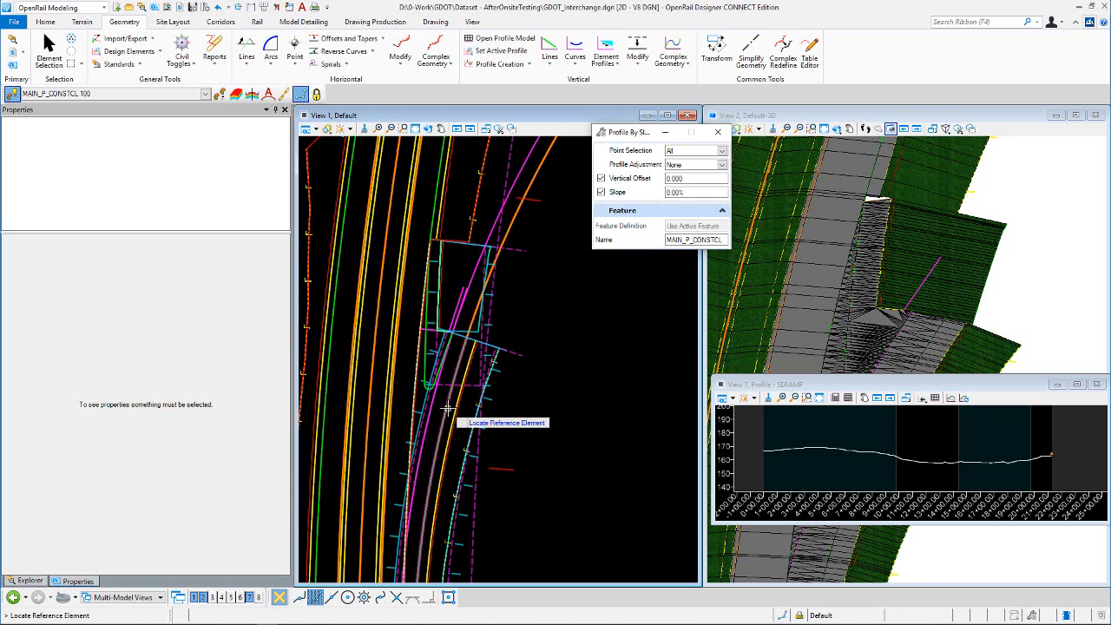
left_click(447, 408)
scroll(451, 404, "down", 3)
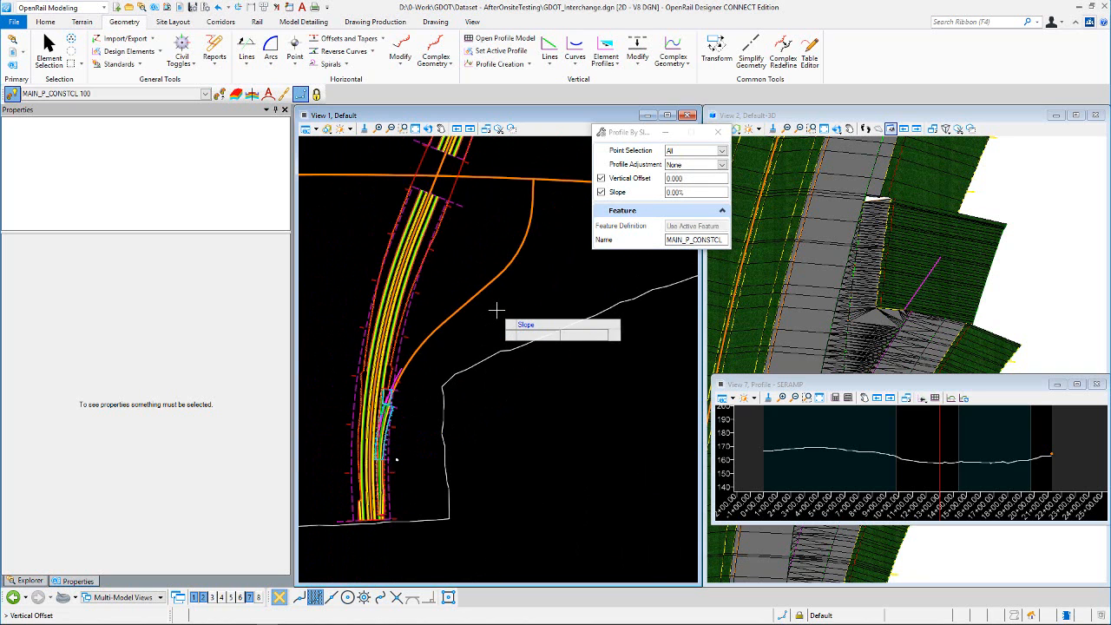
key("Escape")
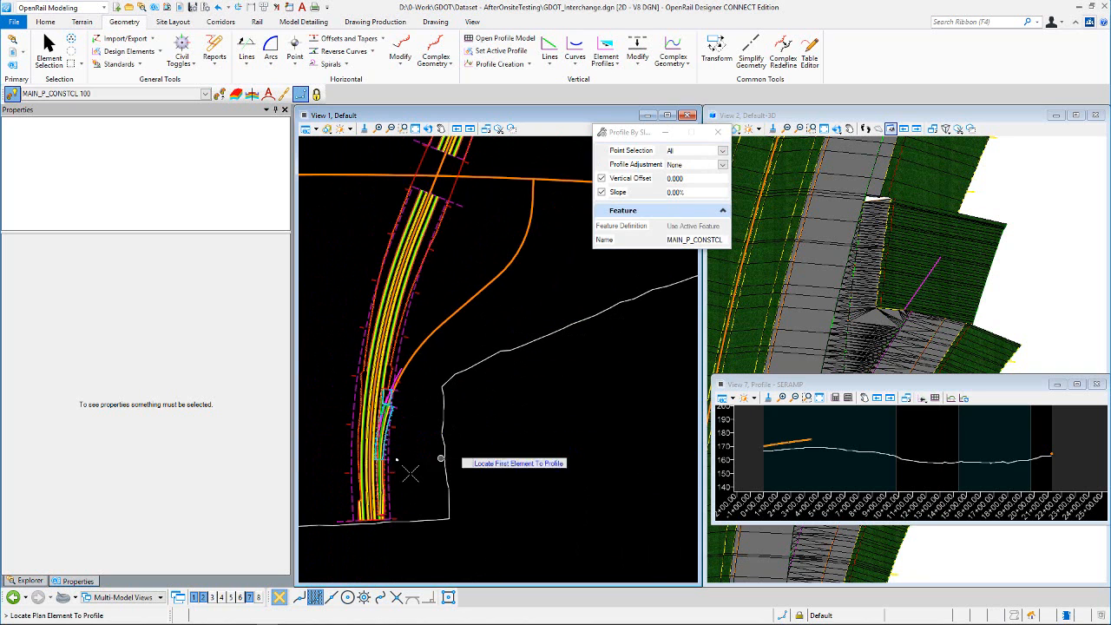
scroll(389, 459, "up", 5)
scroll(486, 399, "up", 3)
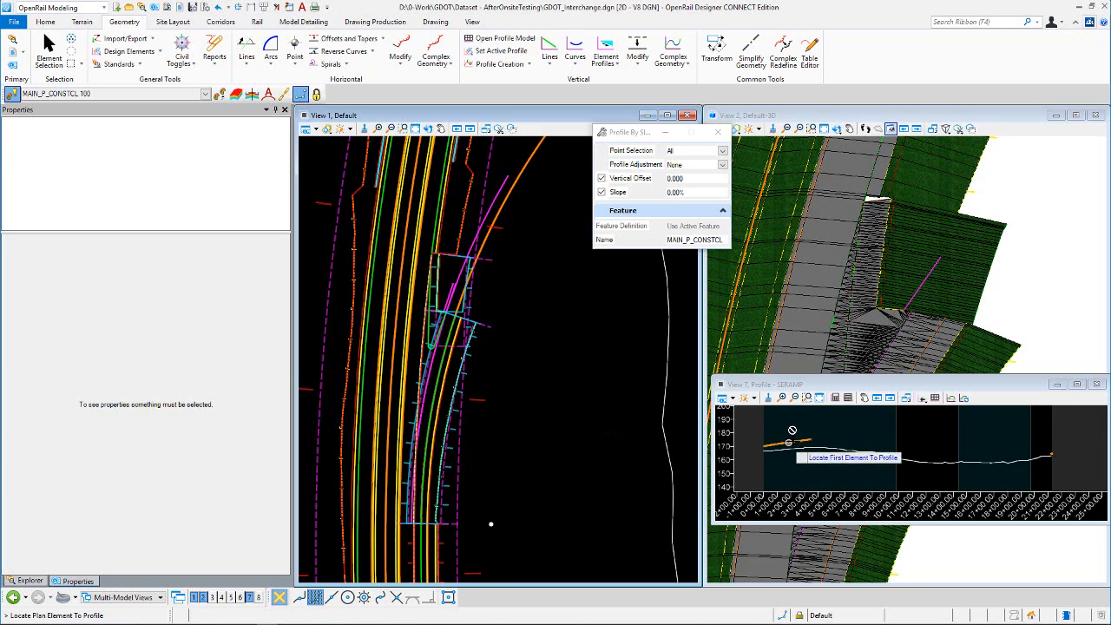
scroll(780, 443, "up", 3)
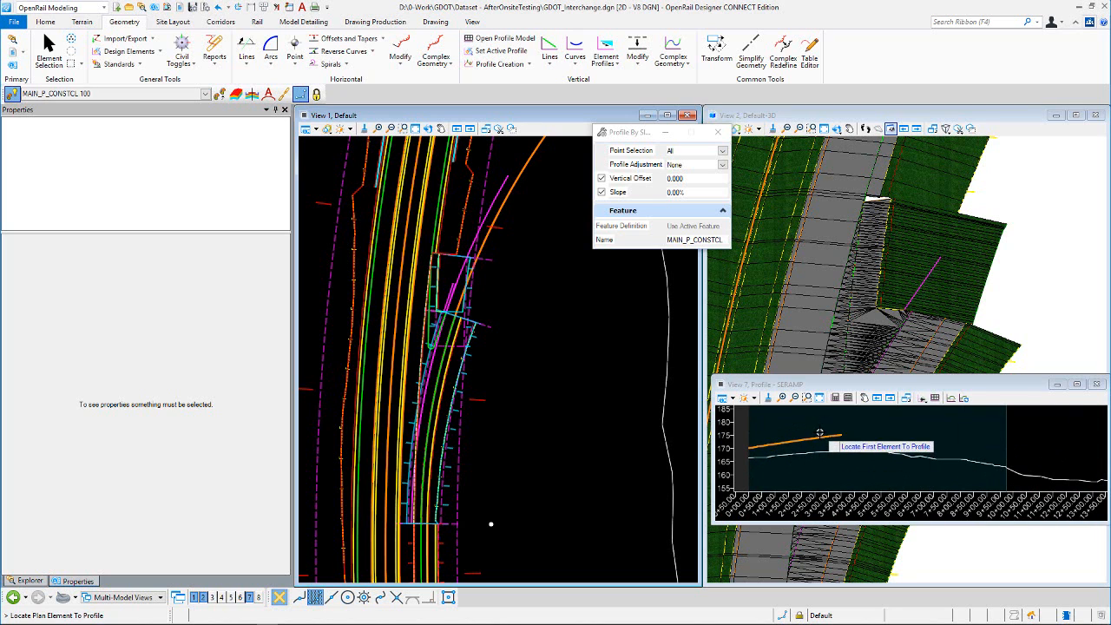
scroll(837, 420, "down", 3)
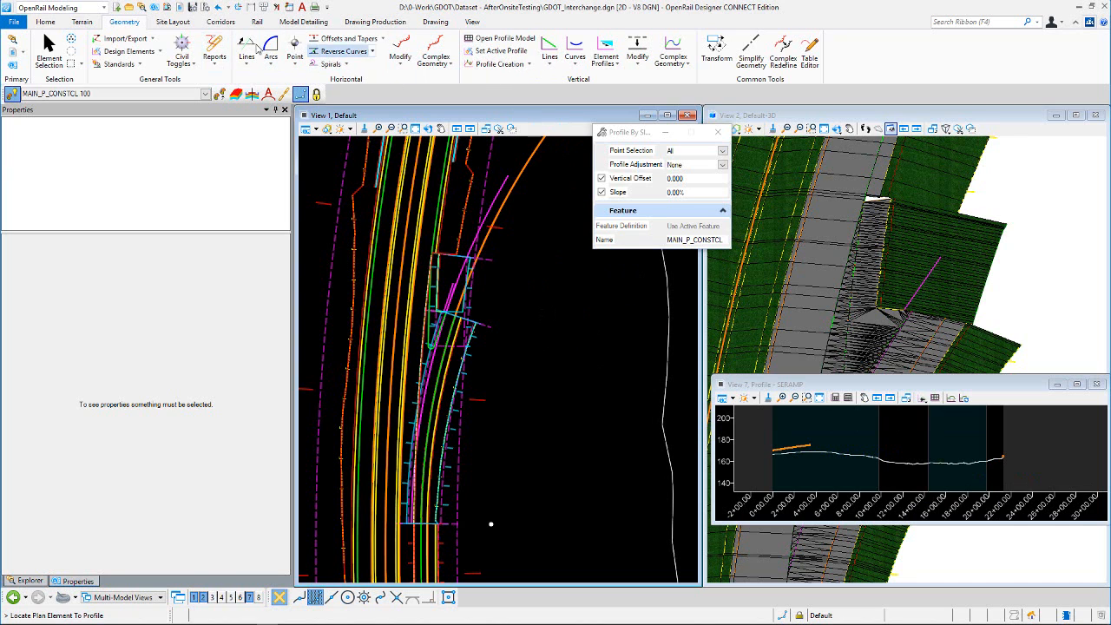
- Draw a profile line between points from the crossing road's intersection point, with a 2.00% slope and a length of -12
left_click(249, 68)
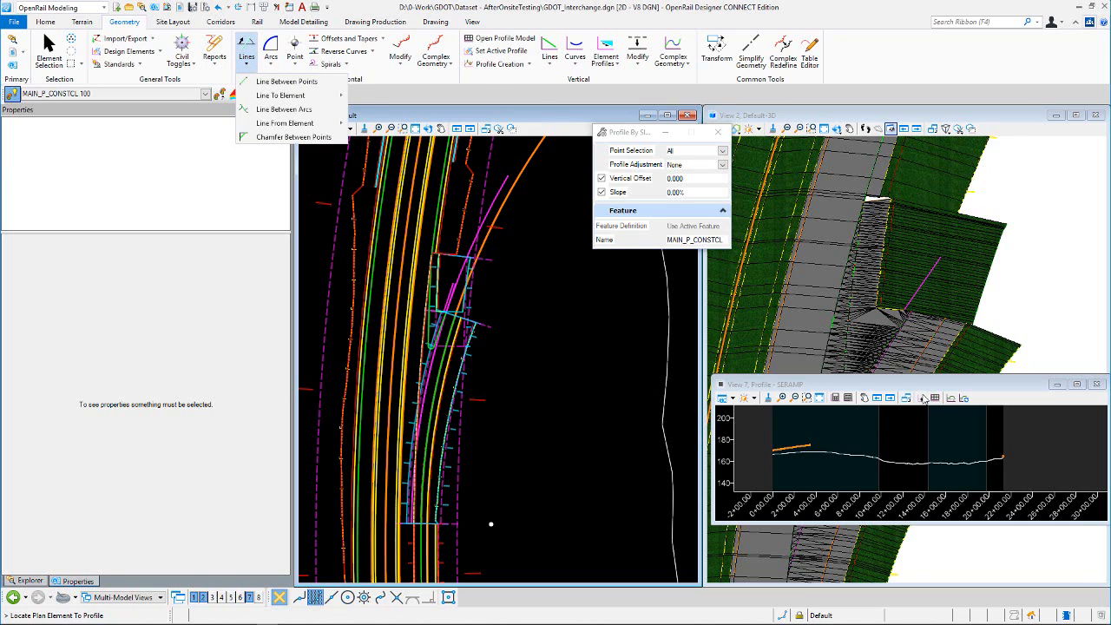
left_click(924, 397)
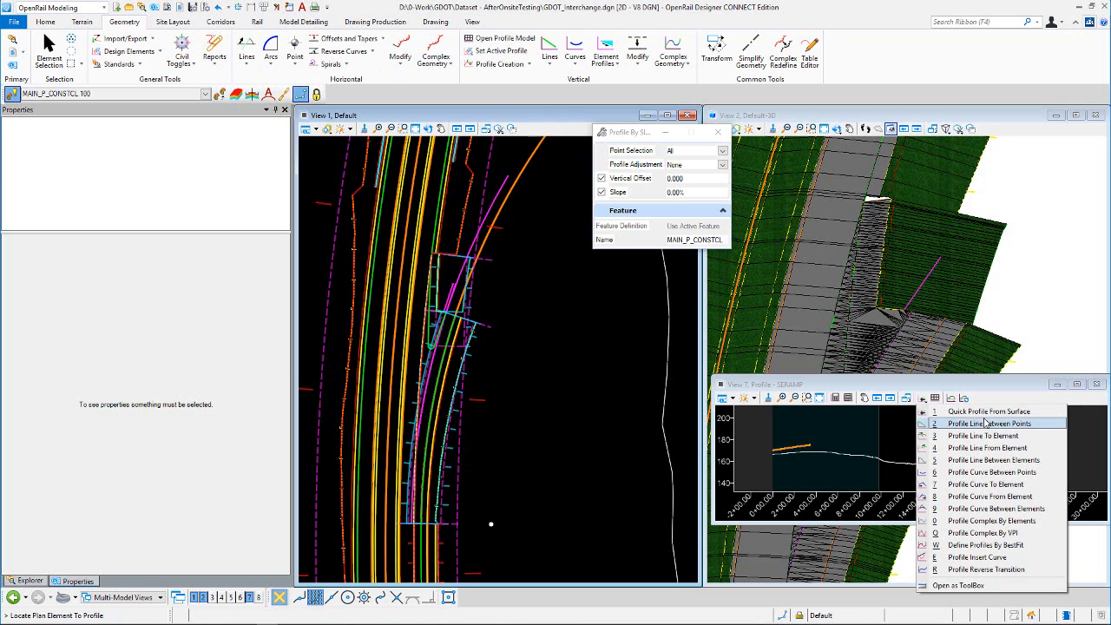
left_click(988, 423)
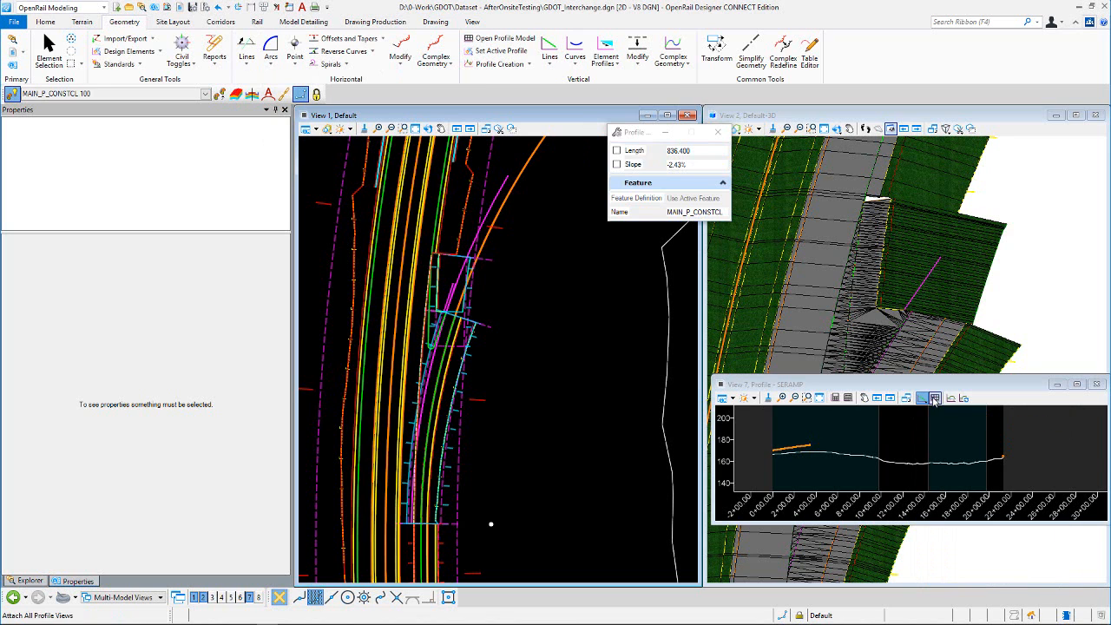
scroll(1026, 455, "up", 4)
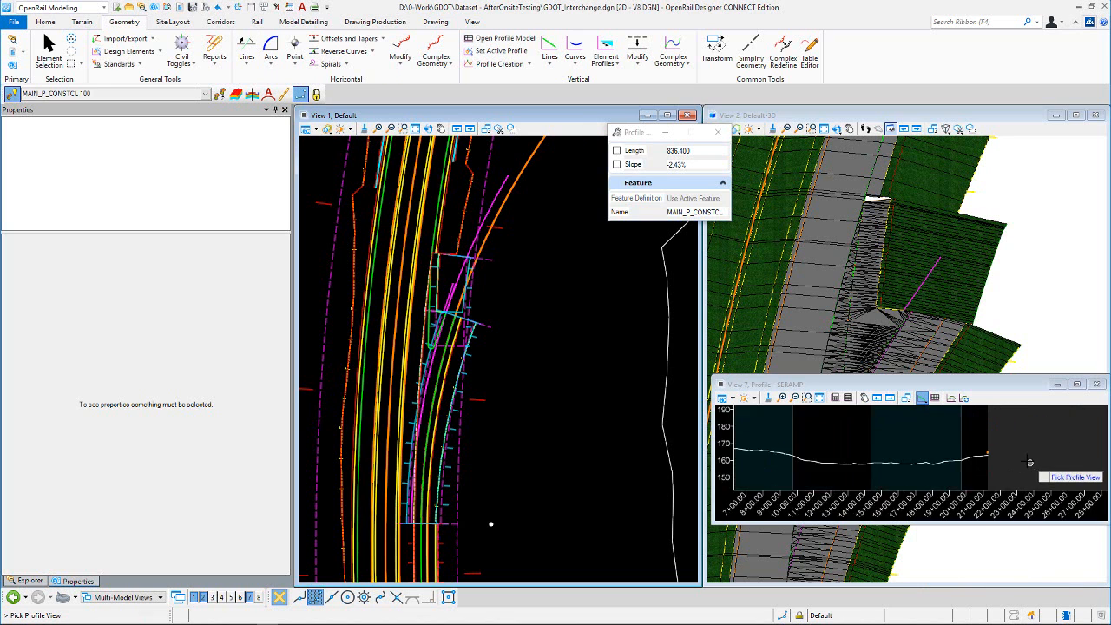
left_click(935, 421)
left_click(931, 445)
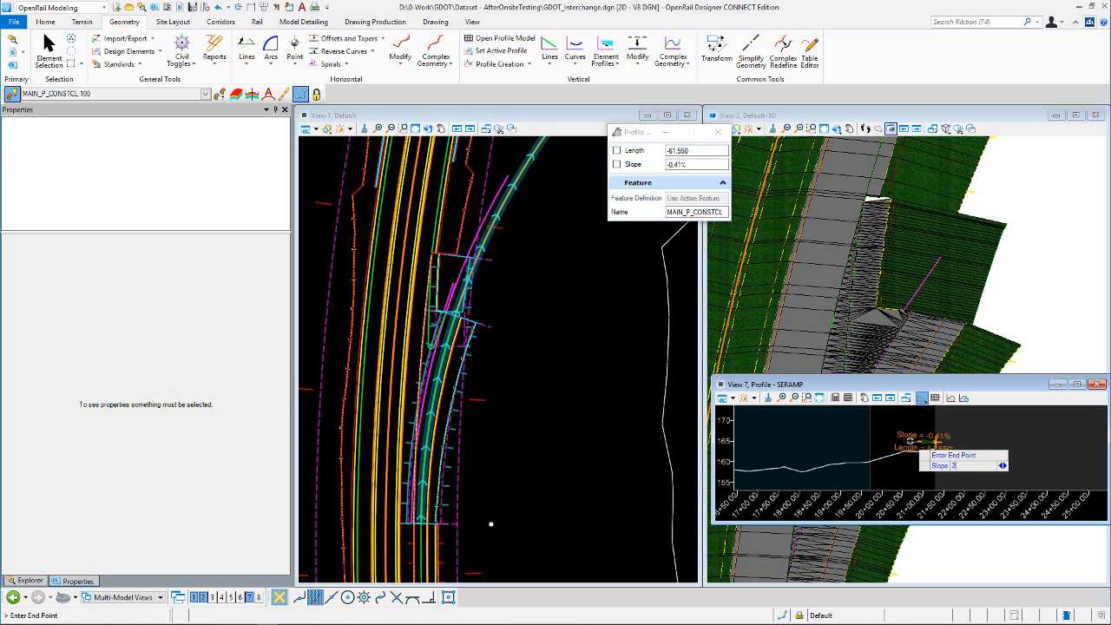
key("Return")
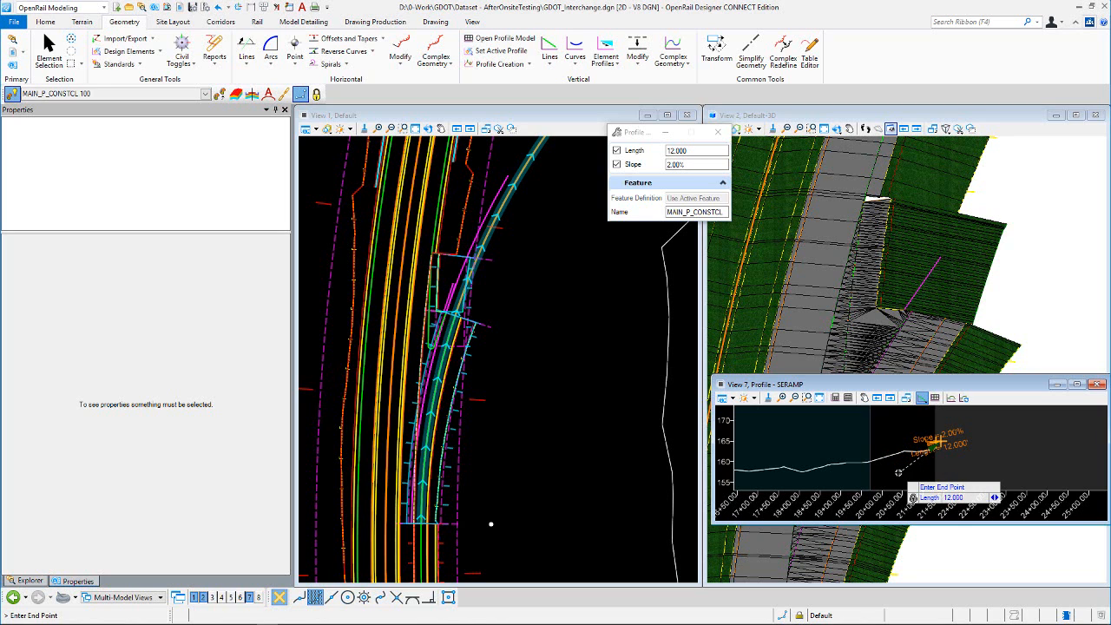
scroll(946, 431, "up", 4)
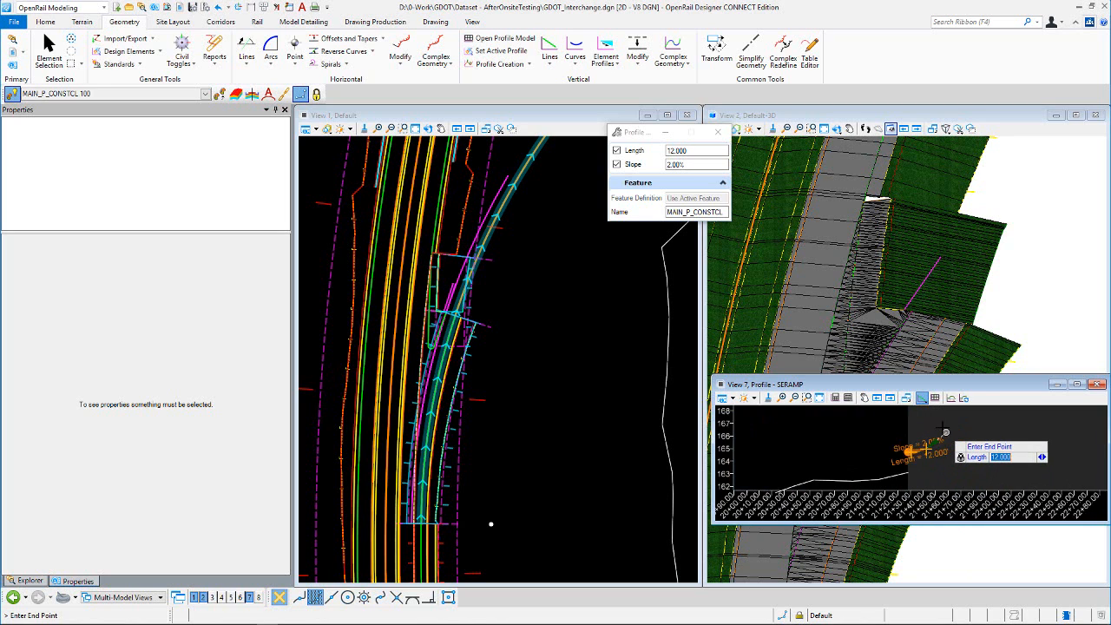
scroll(946, 432, "up", 2)
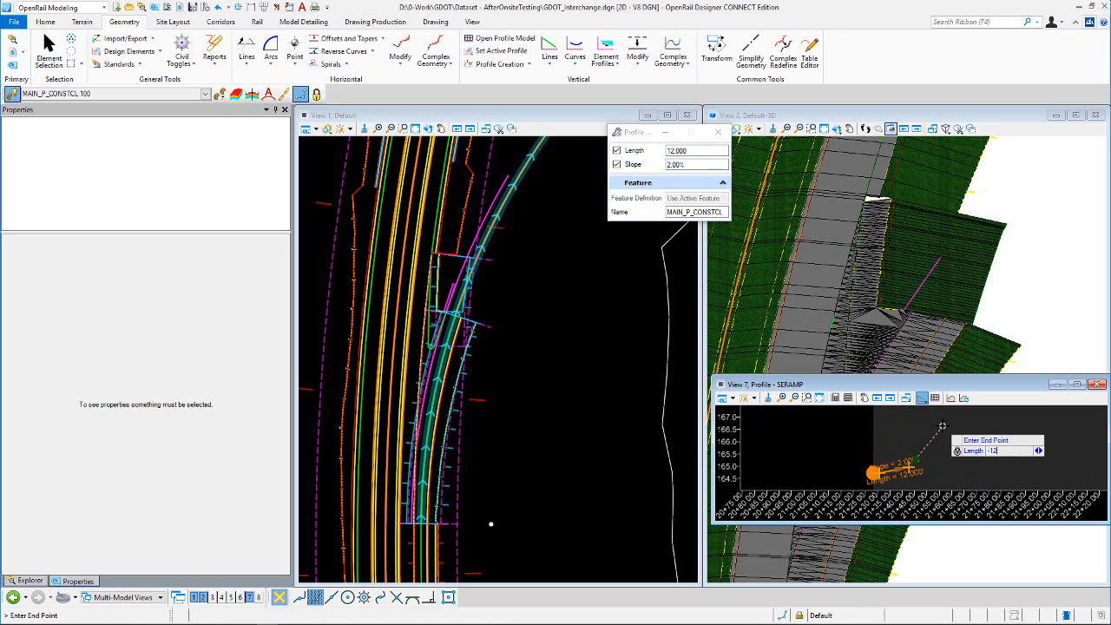
right_click(942, 426)
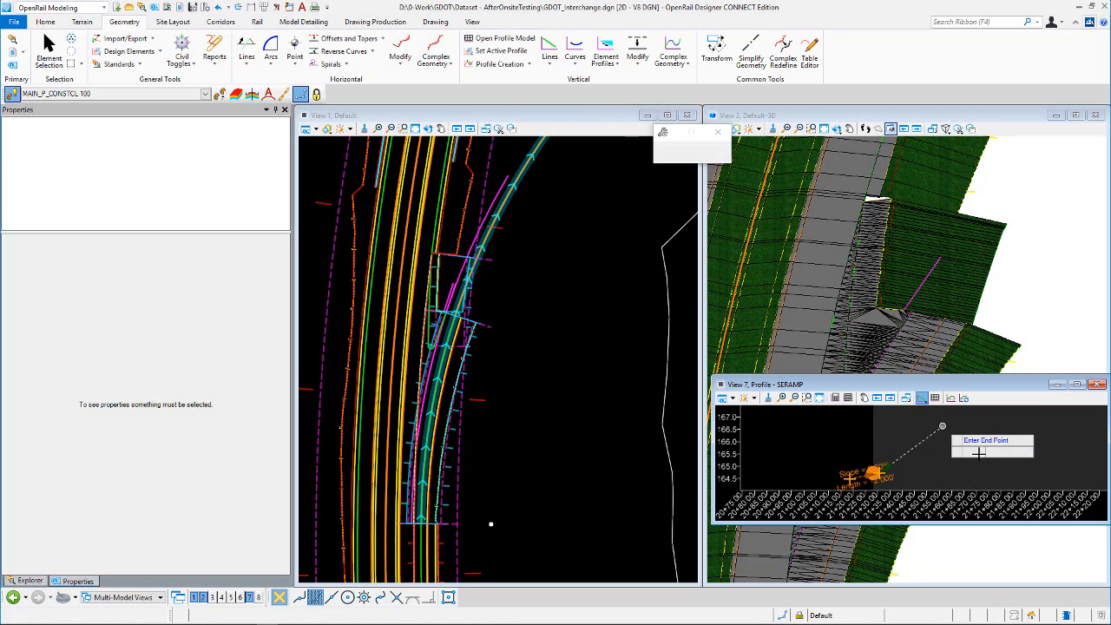
scroll(986, 447, "down", 3)
scroll(931, 460, "up", 2)
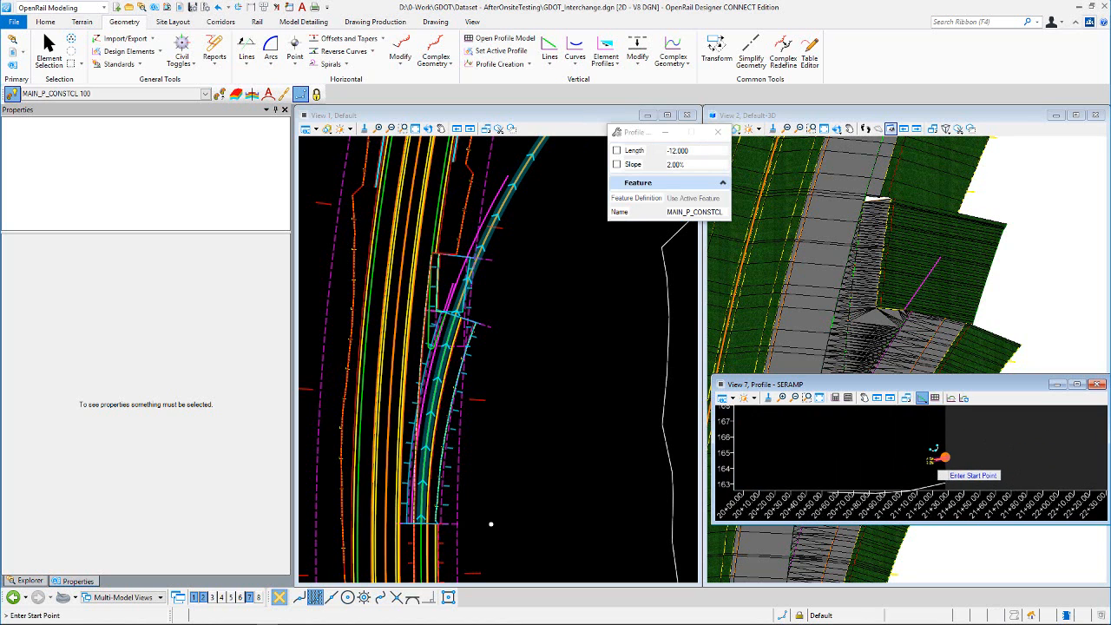
- Draw a profile line from the parallel ramp's profile element with 0.000 vertical offset, 0.00% delta slope and a length of about 626 ft
scroll(487, 408, "down", 5)
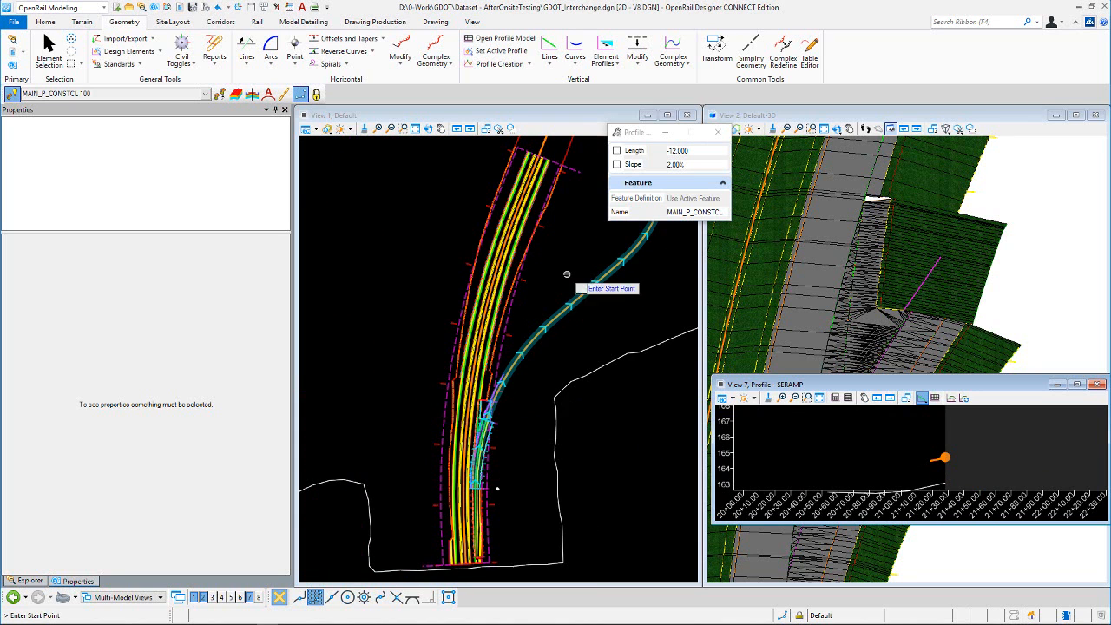
scroll(1002, 430, "down", 5)
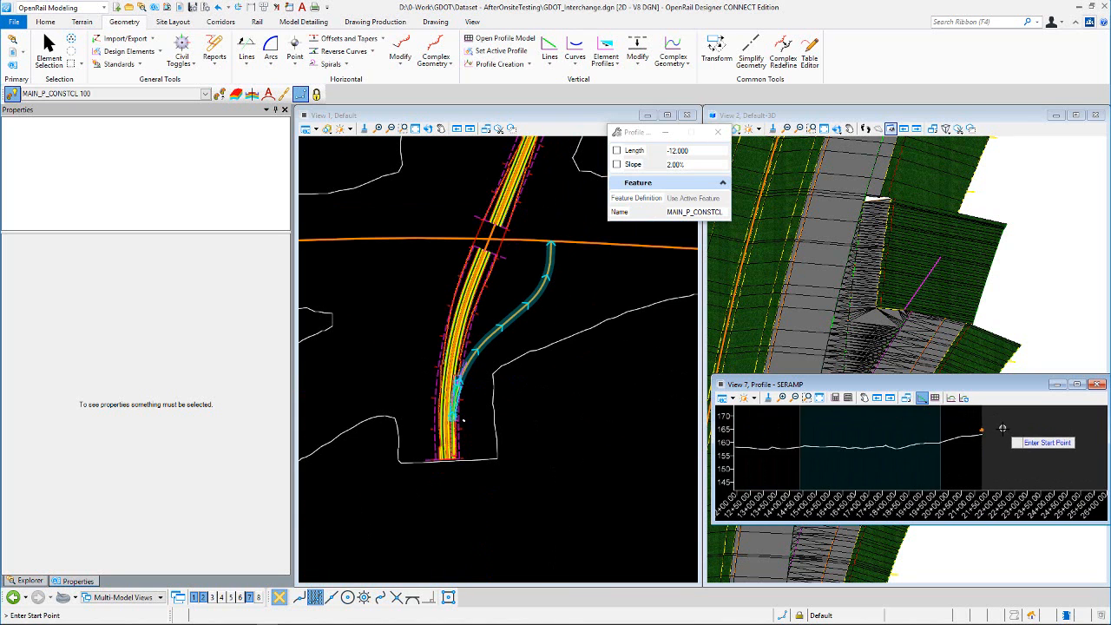
scroll(1002, 431, "down", 1)
left_click(922, 398)
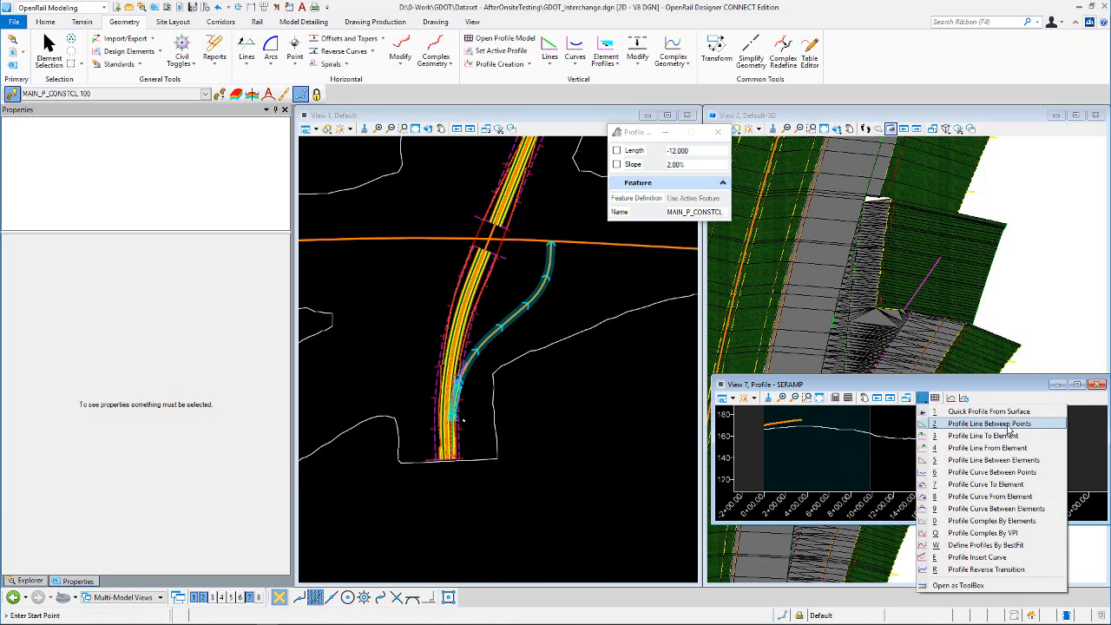
left_click(1012, 447)
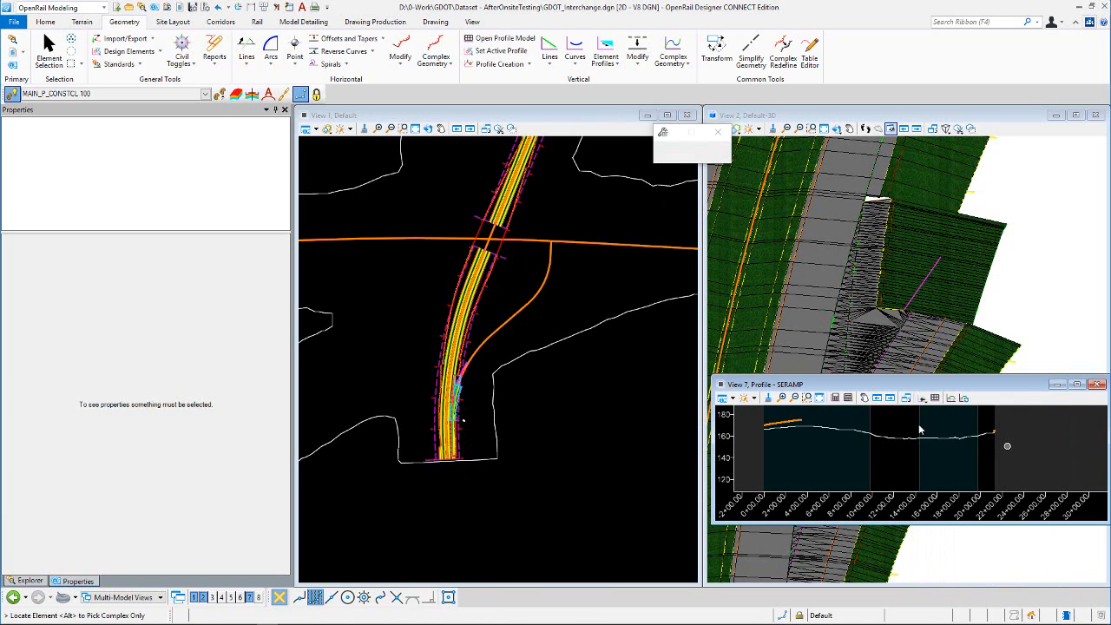
left_click(839, 480)
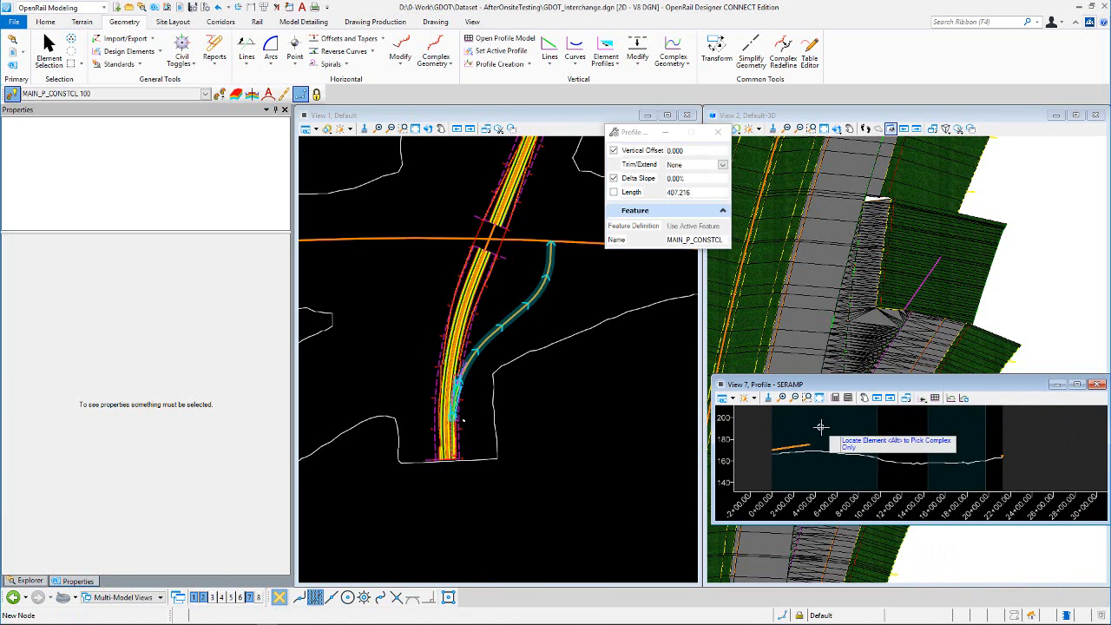
left_click(803, 447)
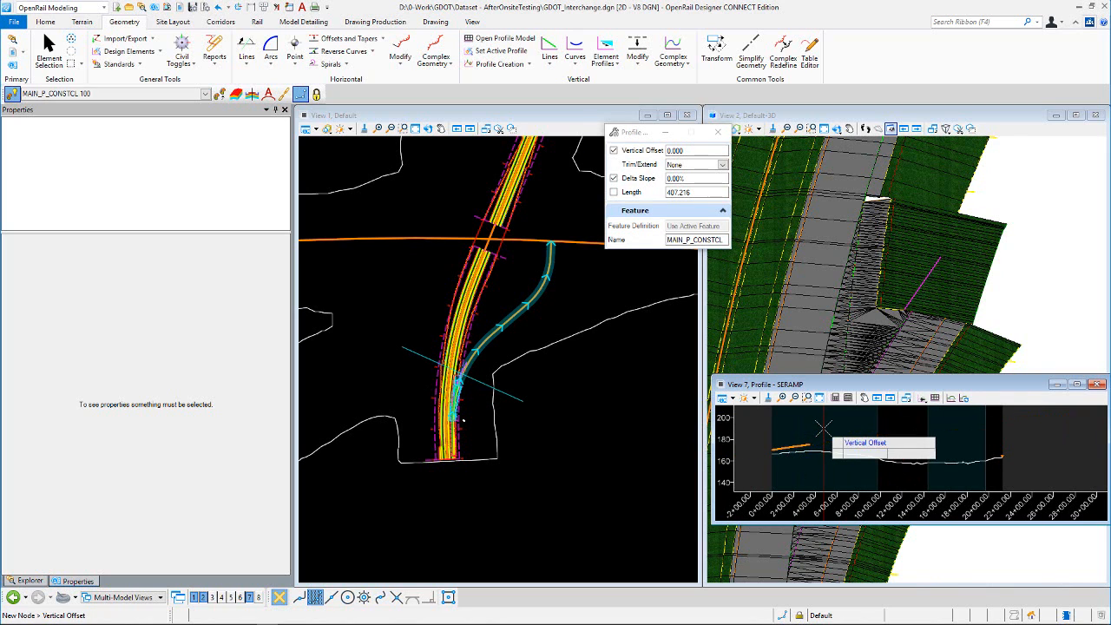
left_click(818, 436)
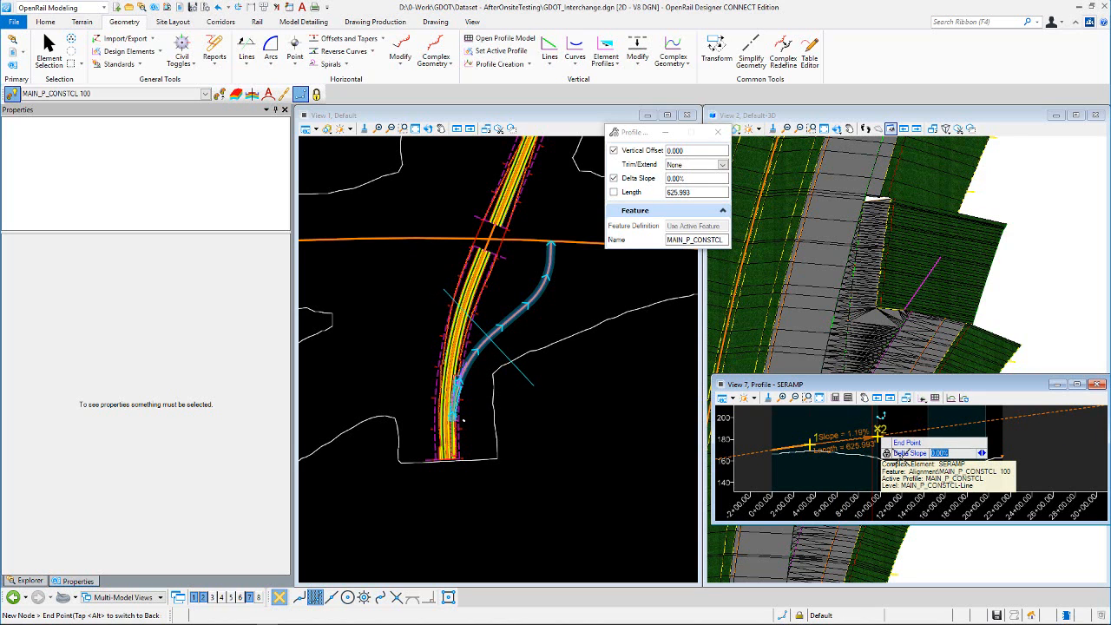
left_click(880, 431)
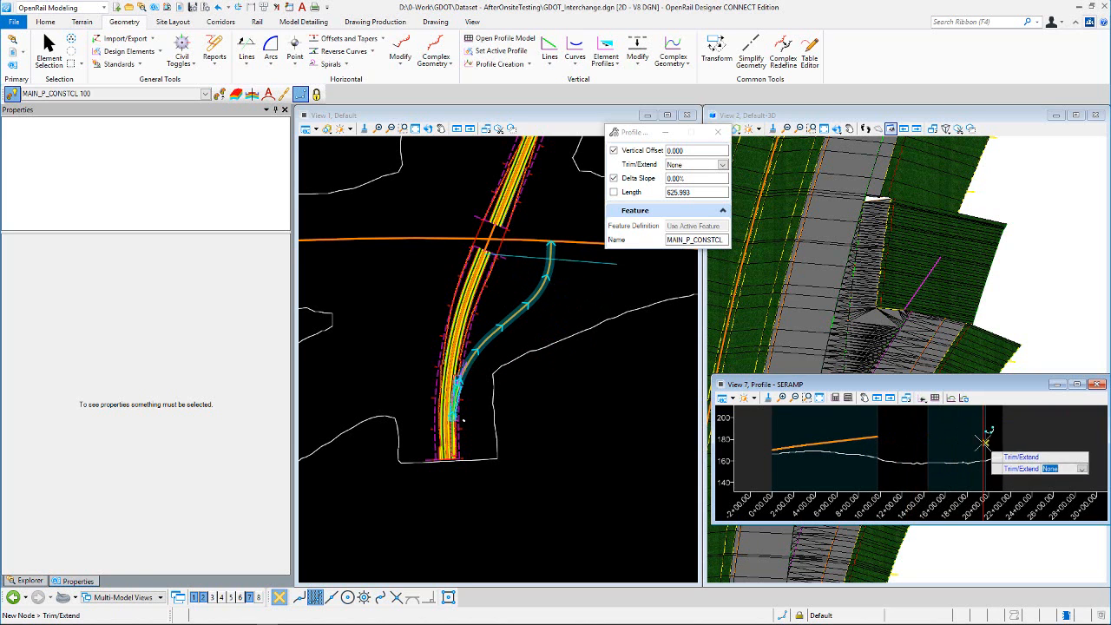
- Draw a profile line back from the crossing road's short slope line with 0.000 vertical offset, -1.00% delta slope, no trim, about 570 ft long
scroll(982, 454, "up", 2)
scroll(1004, 453, "up", 3)
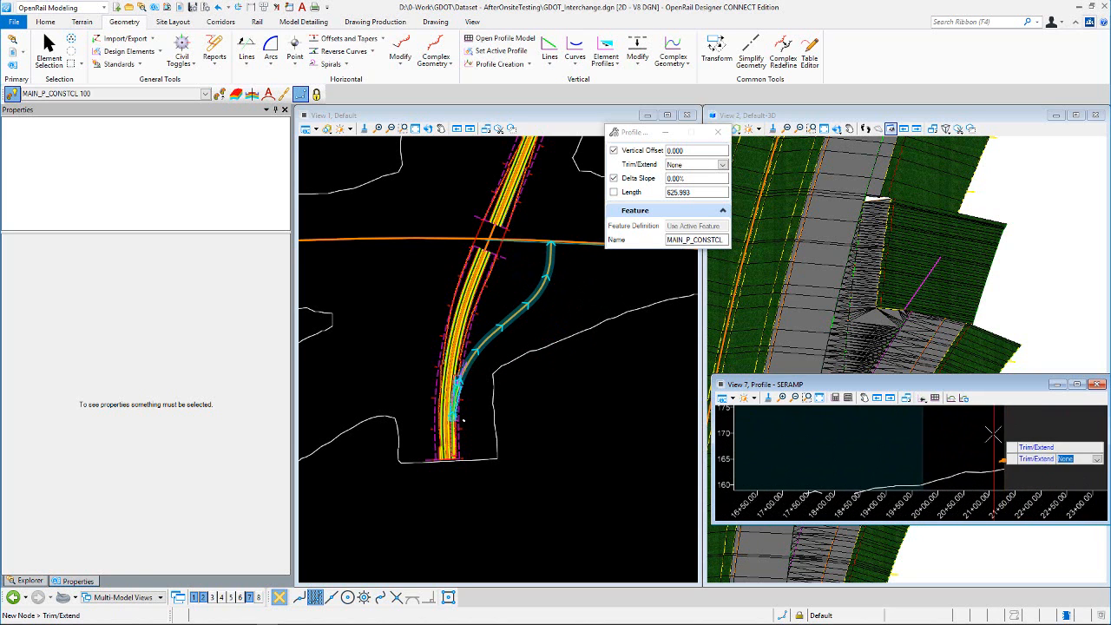
scroll(1005, 454, "up", 3)
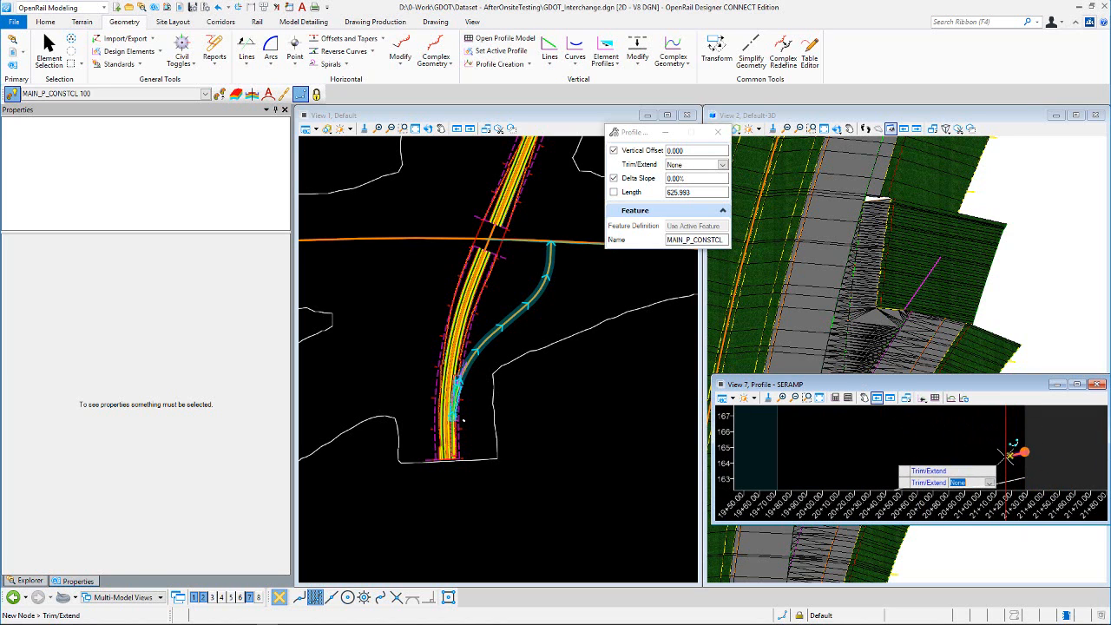
right_click(960, 446)
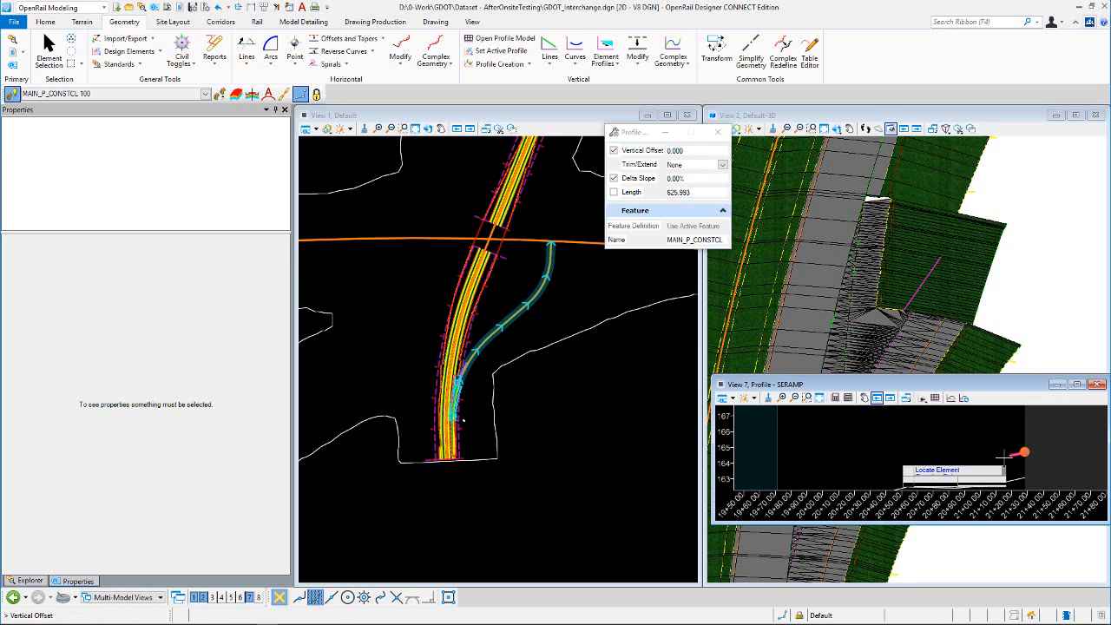
left_click(1005, 455)
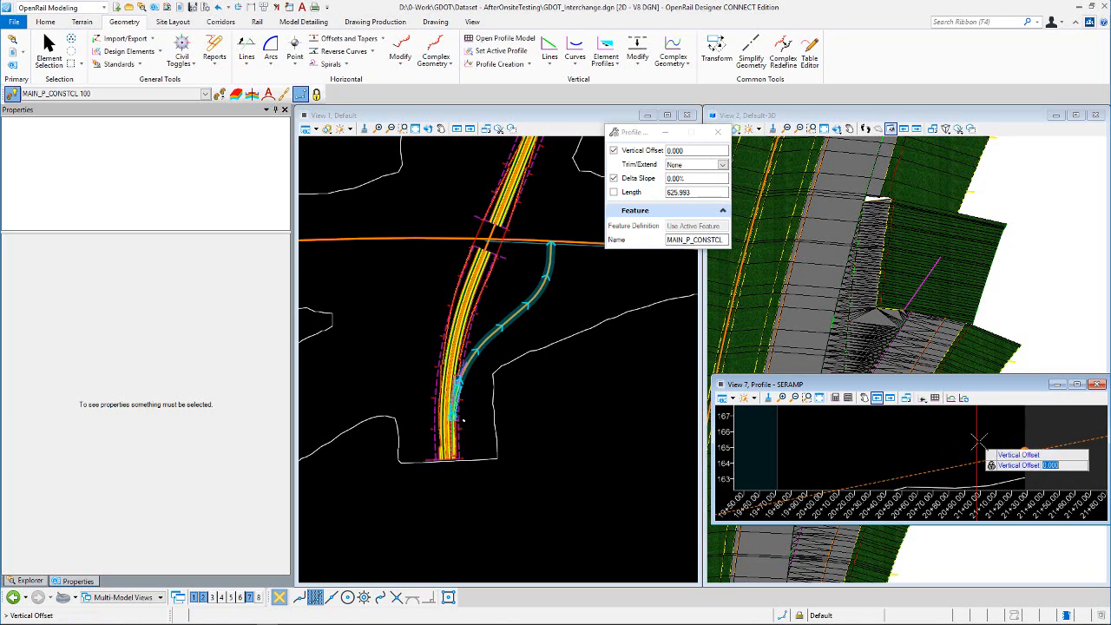
left_click(999, 453)
left_click(1010, 454)
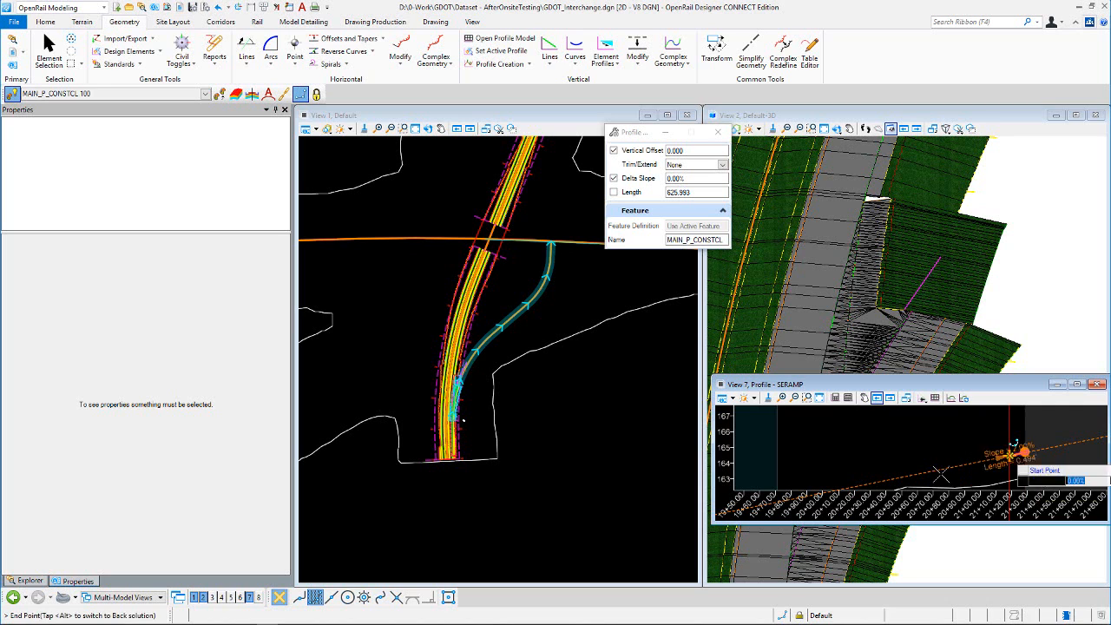
scroll(1007, 447, "down", 6)
scroll(984, 432, "down", 3)
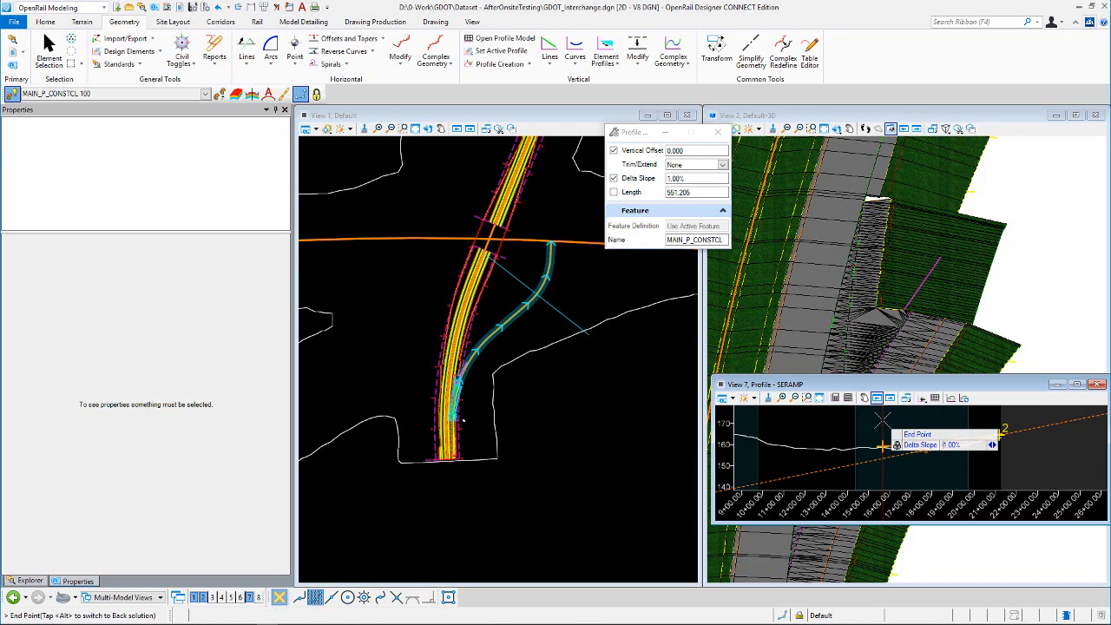
scroll(872, 459, "down", 2)
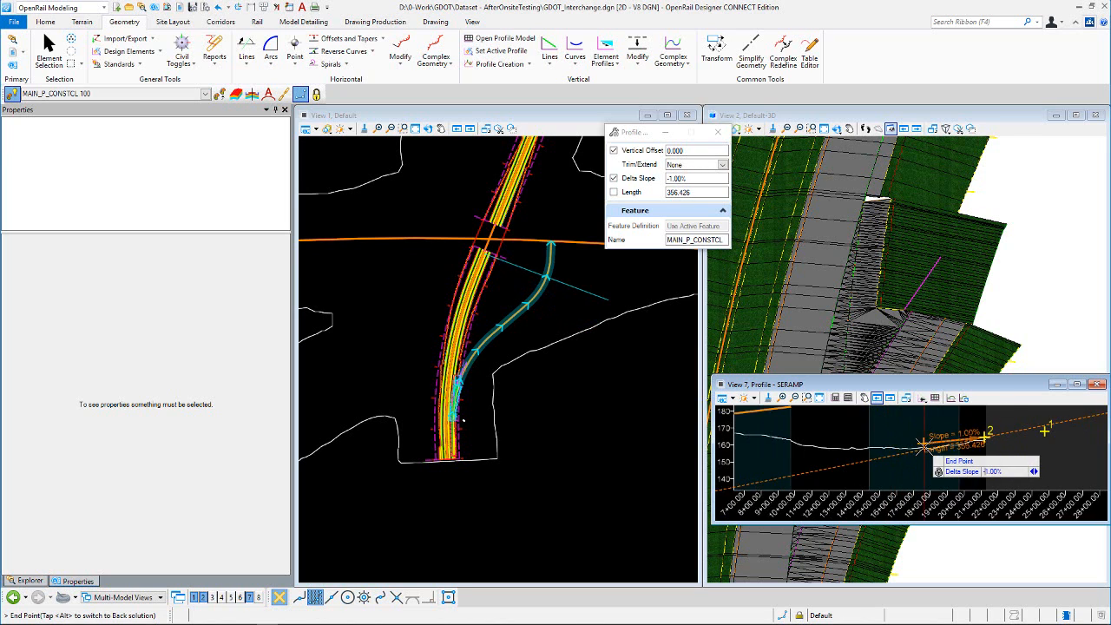
left_click(884, 468)
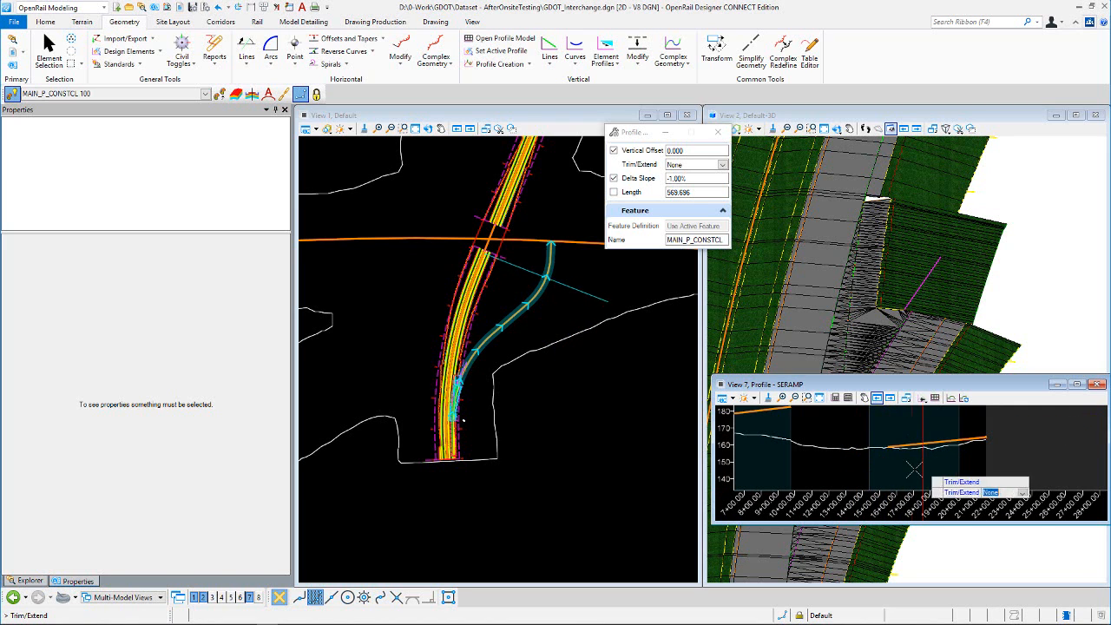
- Draw a profile line between points from the end of the extended parallel ramp line, with a -3.50% slope and about 876 ft length
scroll(882, 460, "down", 3)
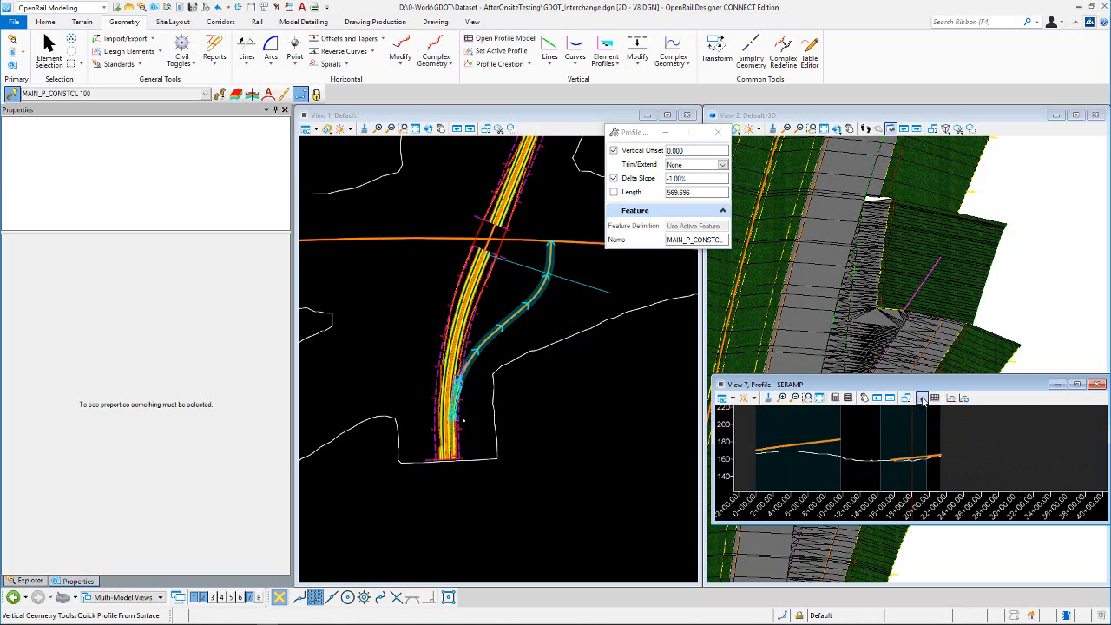
right_click(944, 420)
left_click(963, 427)
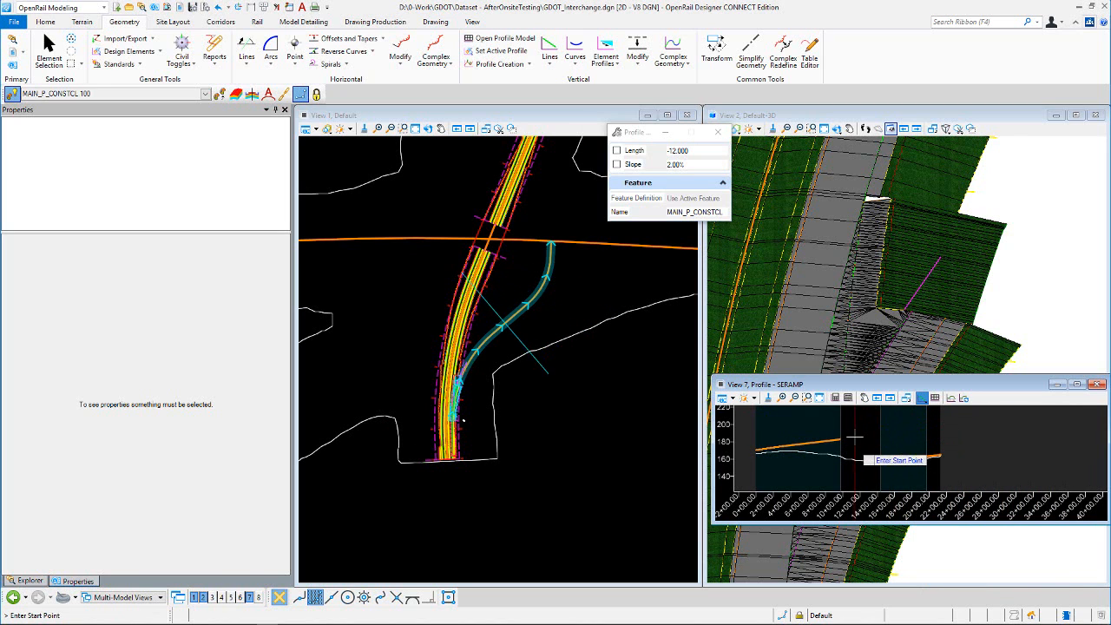
left_click(841, 440)
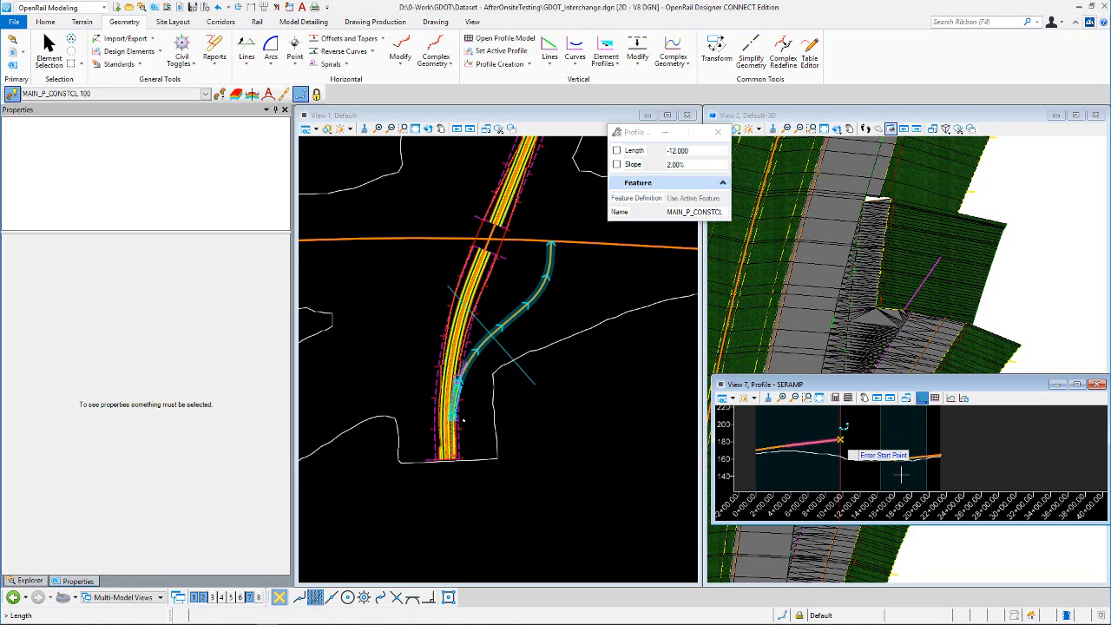
scroll(919, 478, "up", 2)
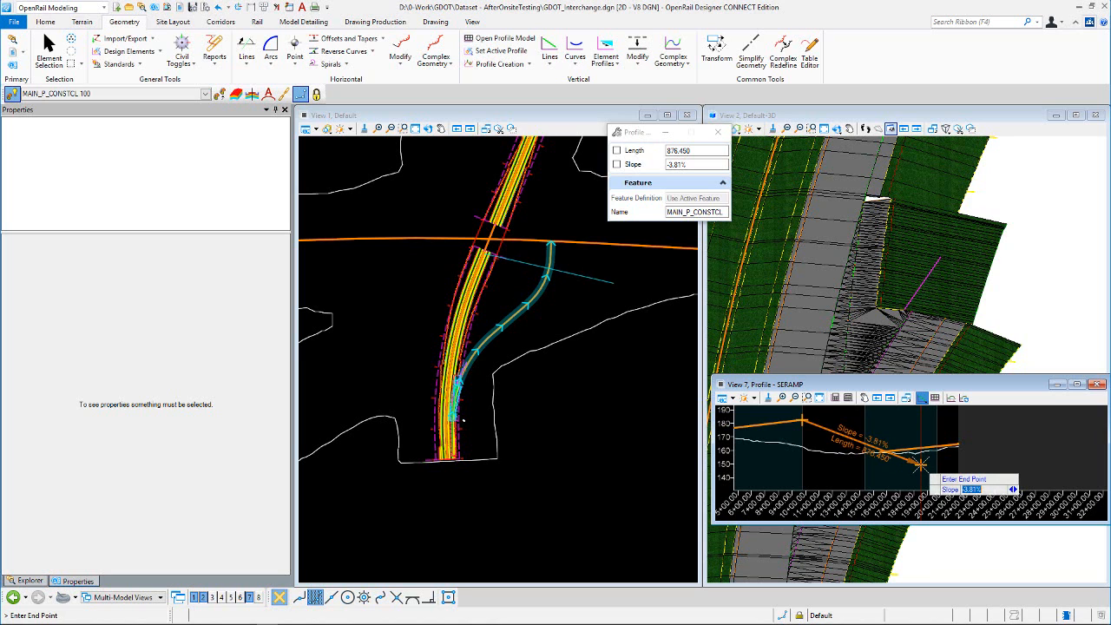
type("50")
key("Return")
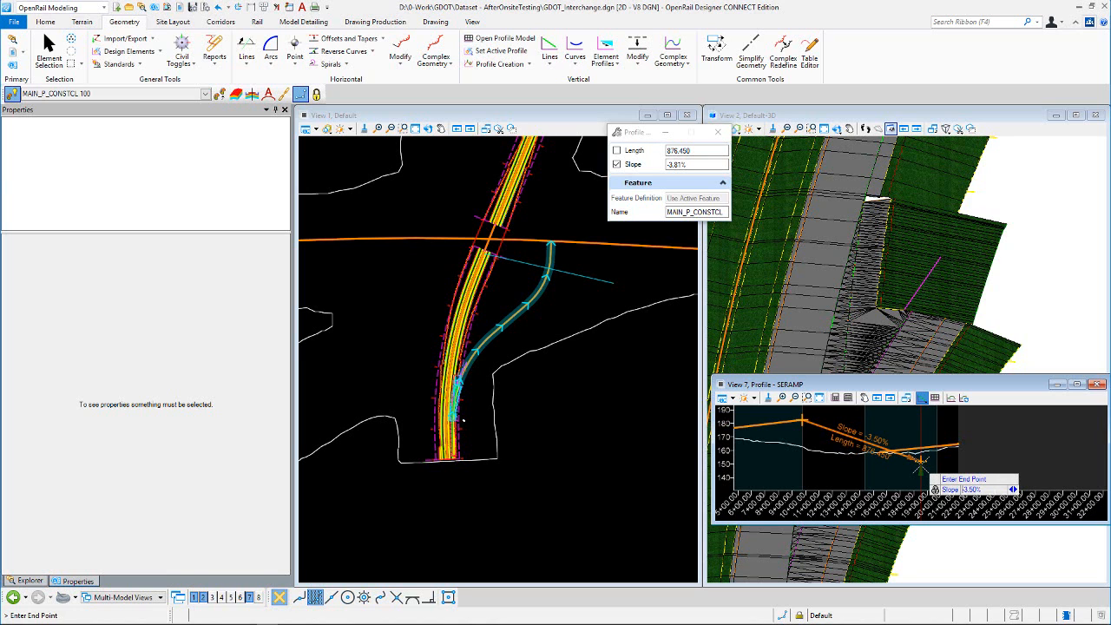
left_click(920, 461)
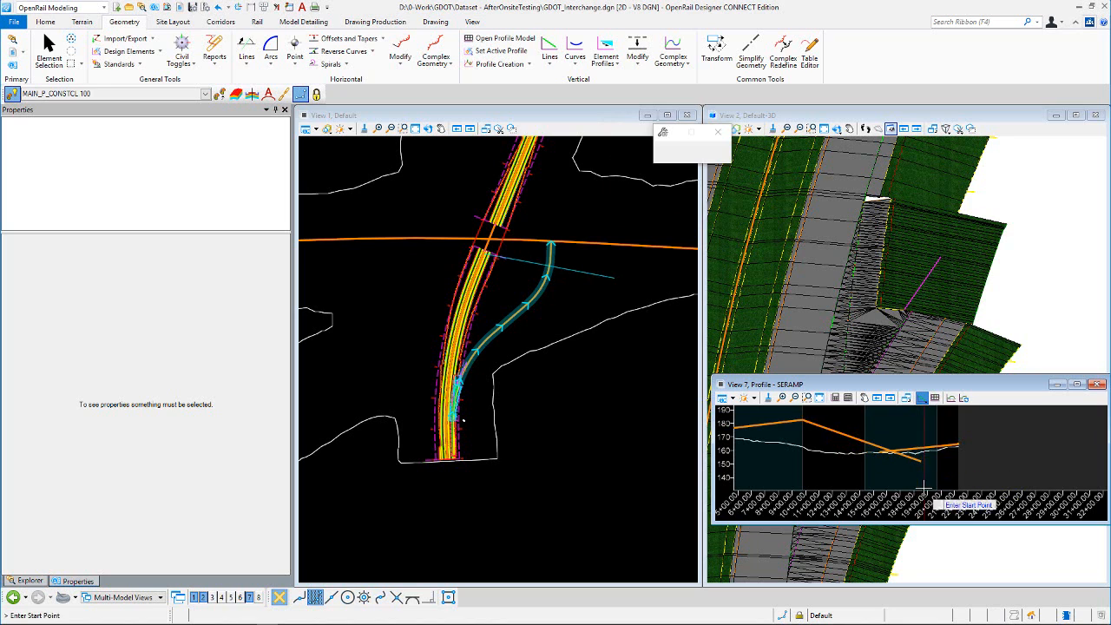
- Add a parabolic profile curve between the parallel ramp line and the -3.50% line, with 0.000 vertical offsets, 500 length and Trim/Extend Both
left_click(922, 398)
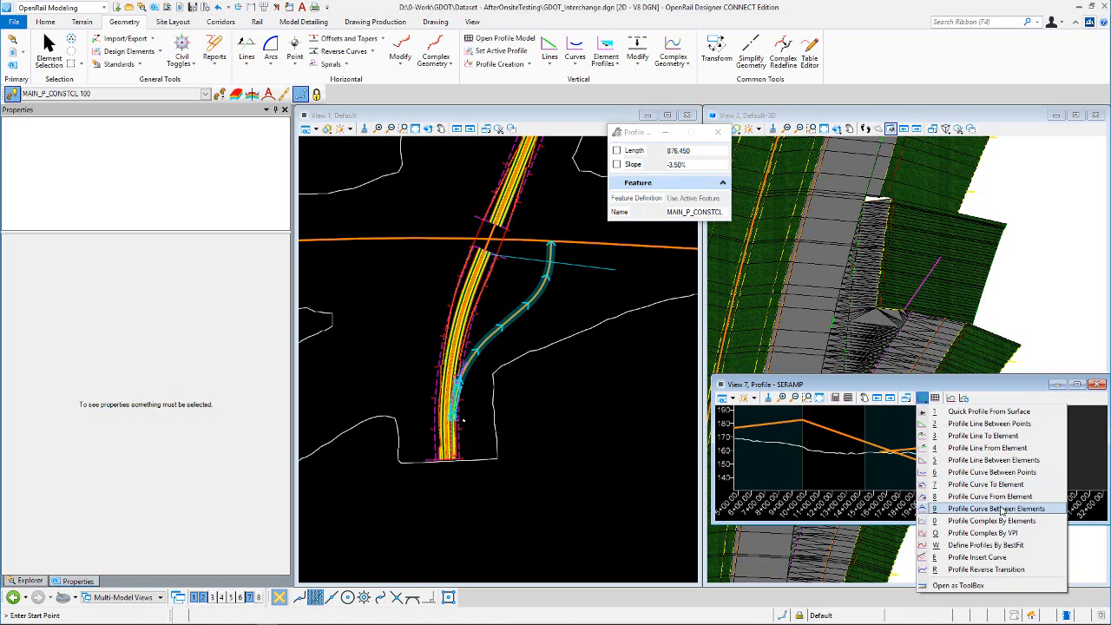
left_click(1001, 520)
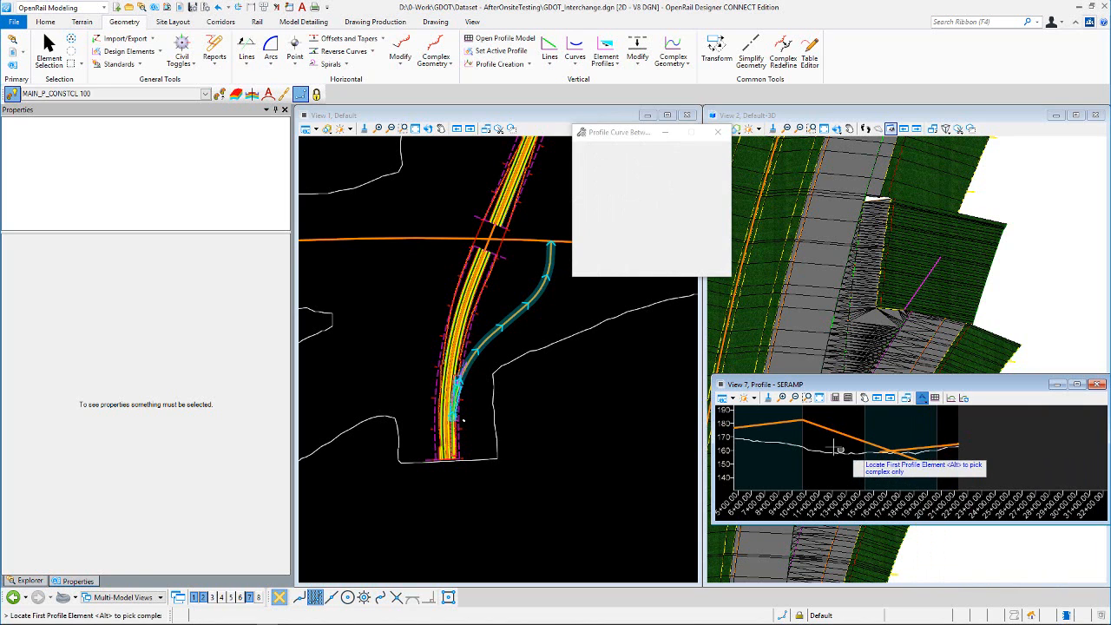
left_click(779, 423)
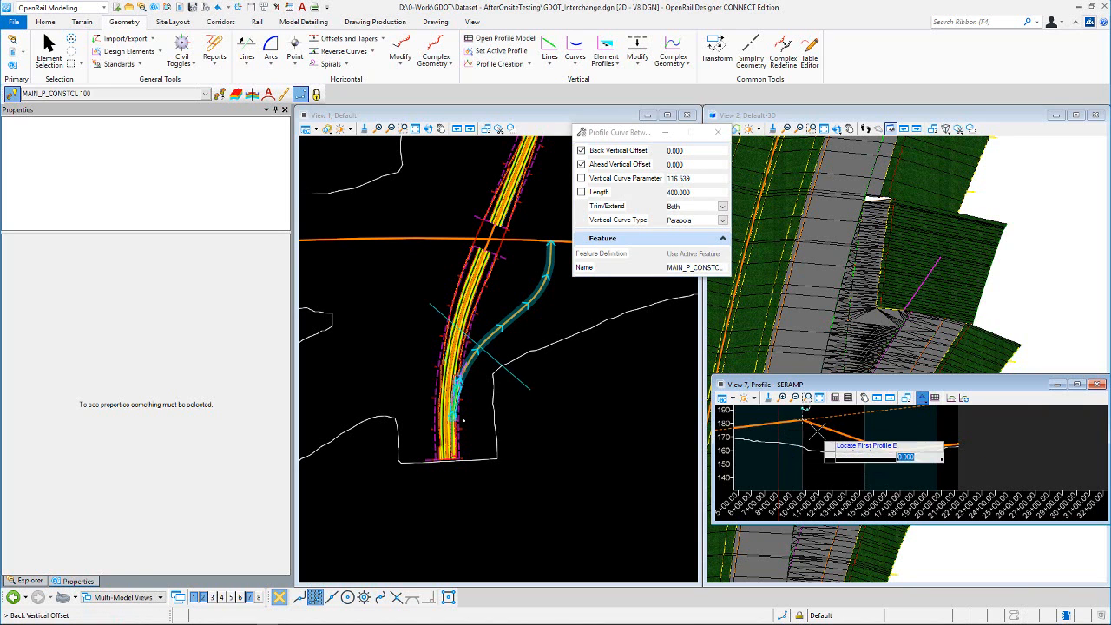
left_click(824, 427)
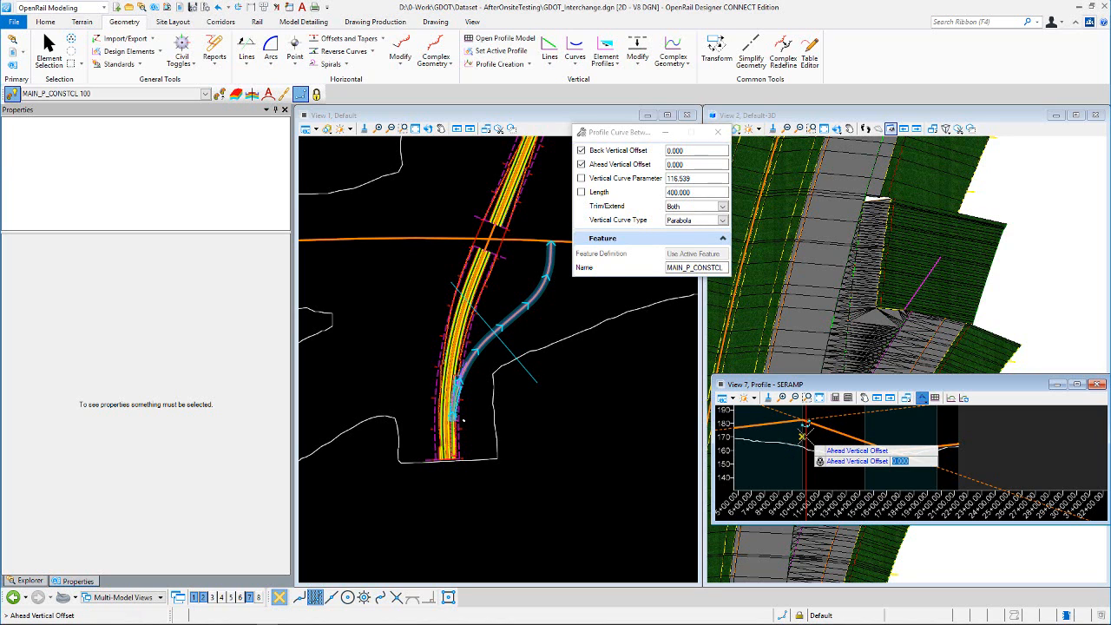
left_click(803, 437)
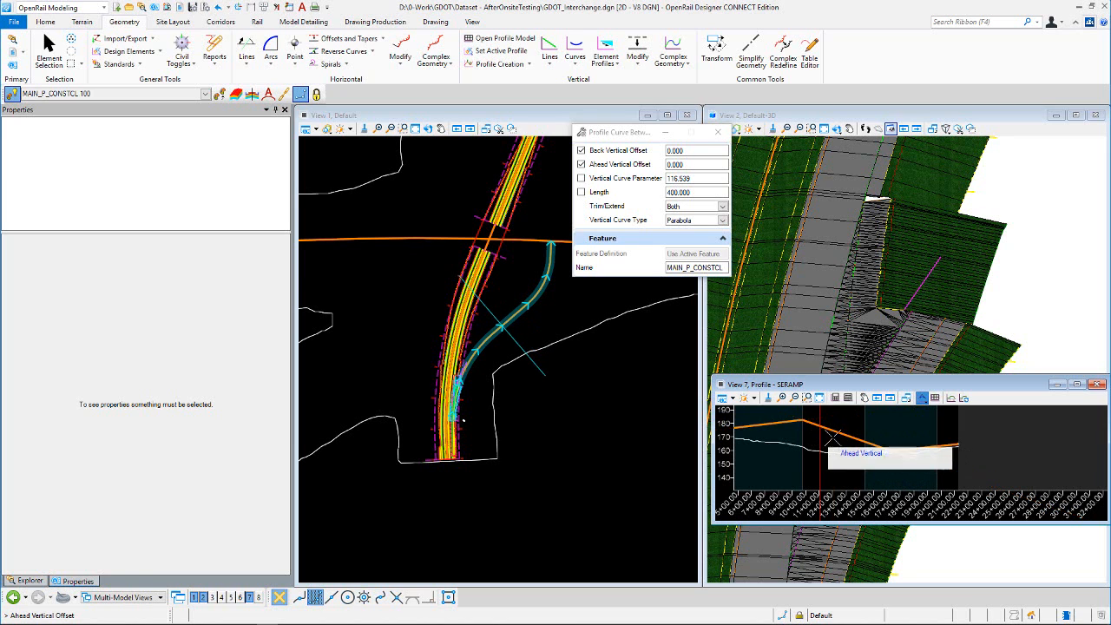
left_click(832, 439)
scroll(833, 440, "down", 3)
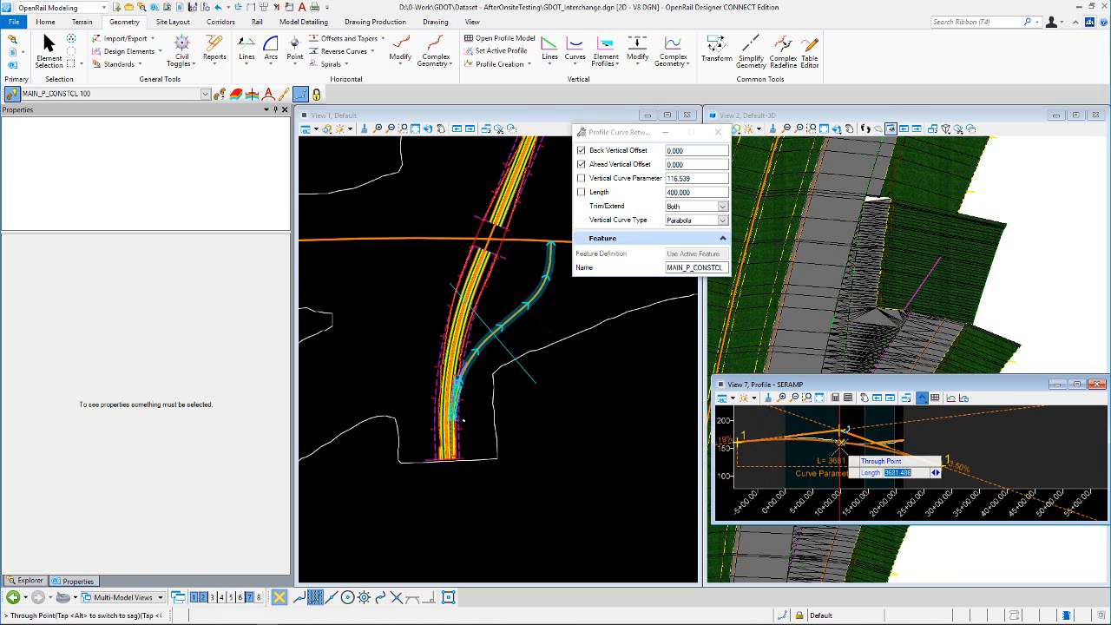
type("400")
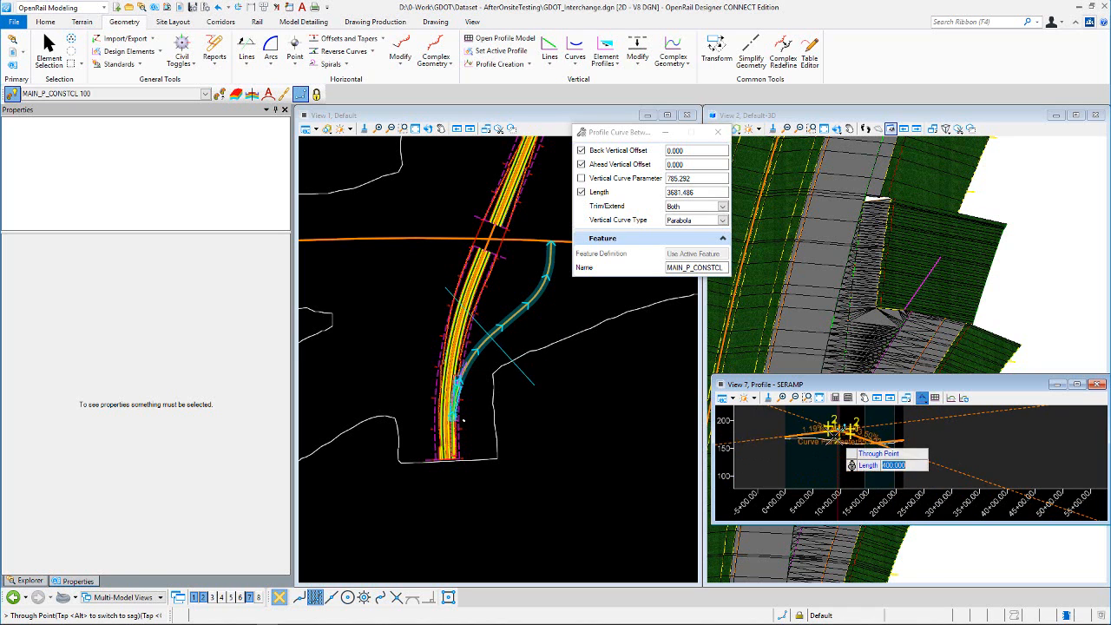
scroll(839, 429, "up", 2)
scroll(839, 430, "up", 4)
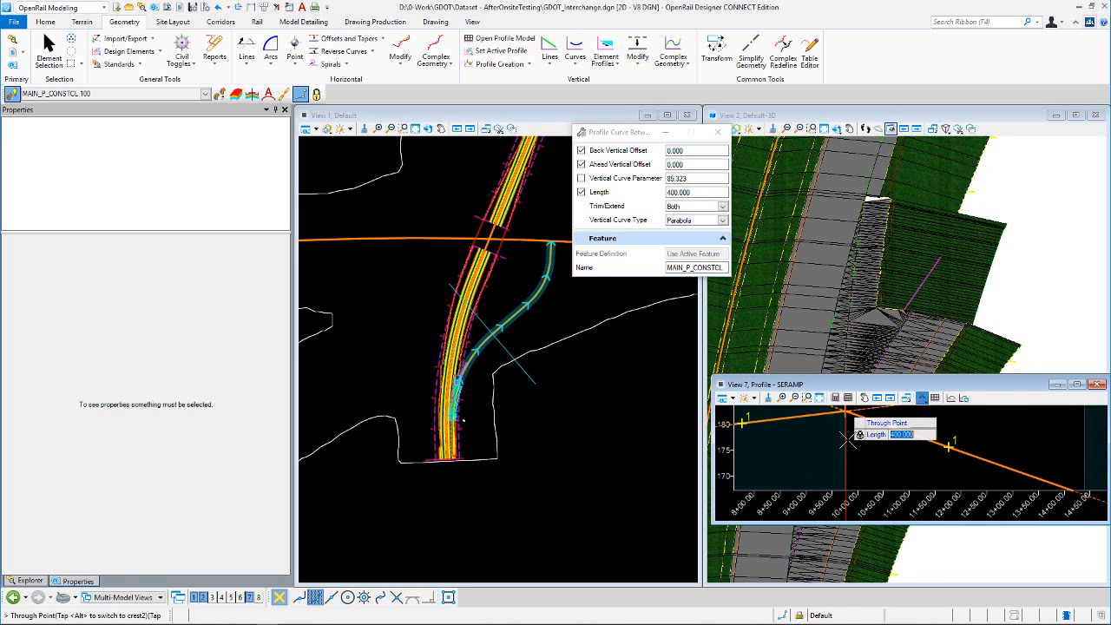
scroll(856, 478, "down", 1)
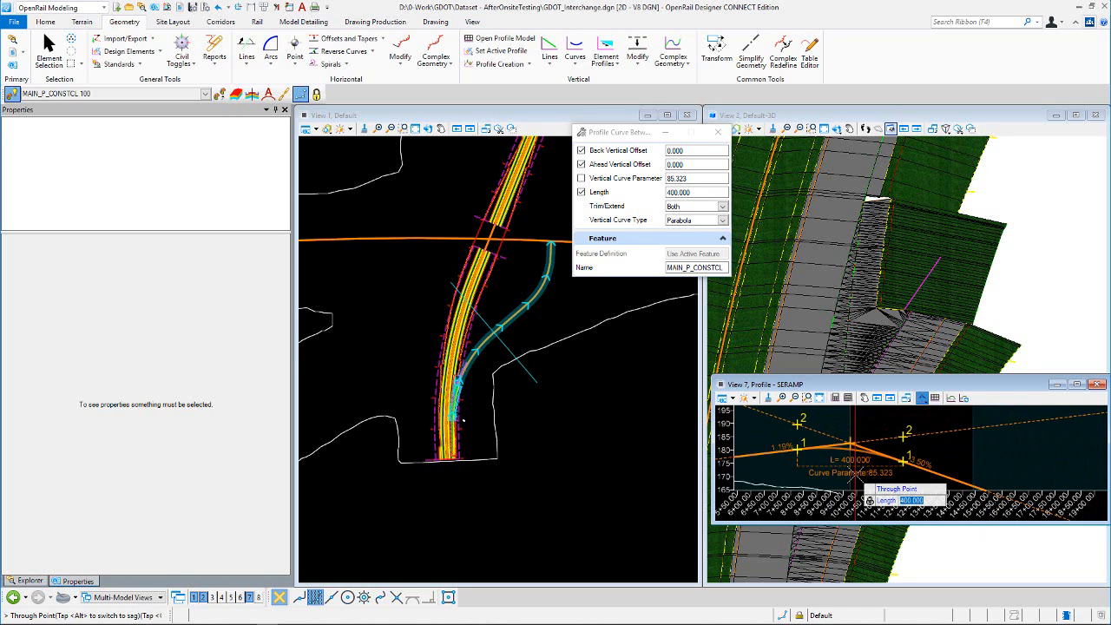
type("500")
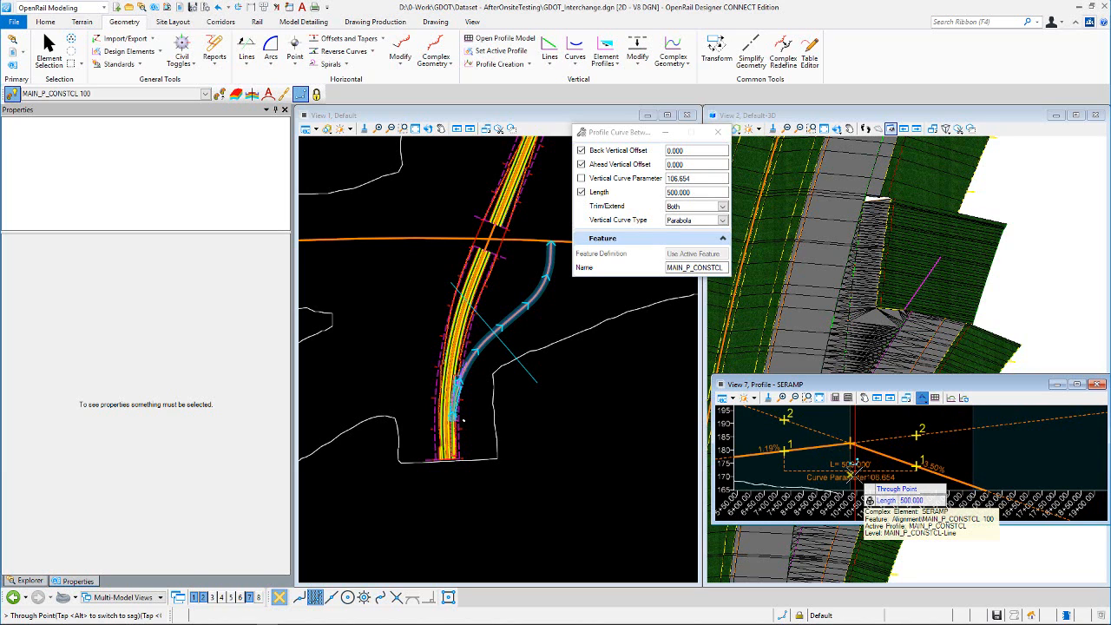
key("Return")
key("Return")
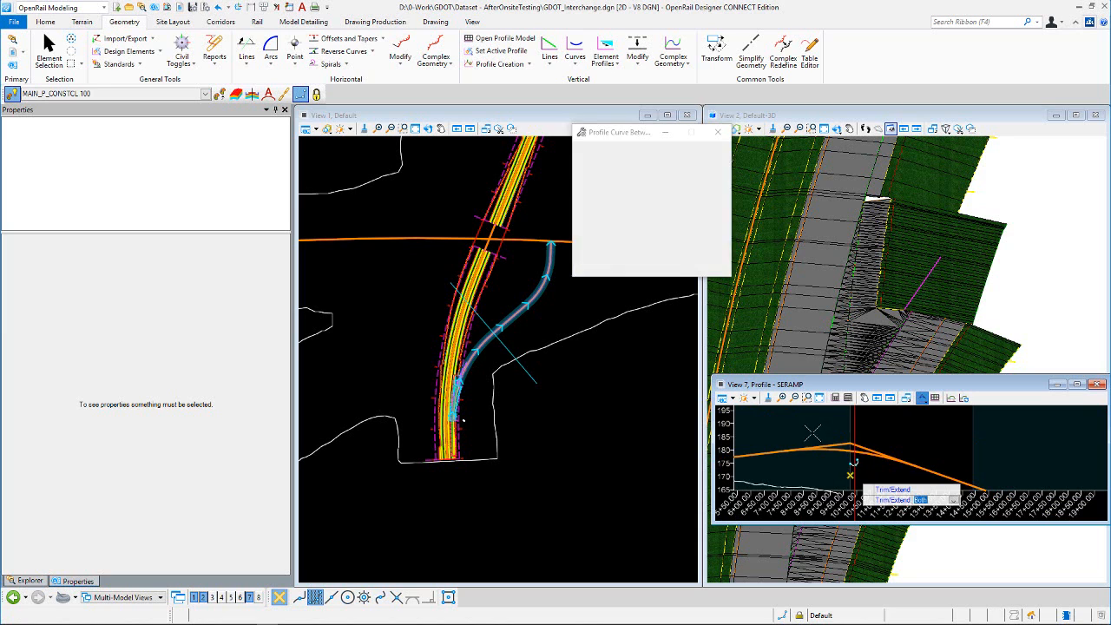
- Add a parabolic profile curve between the -3.50% line and the crossing road's line, with 0.000 vertical offsets, 400 length and Trim/Extend Both
scroll(877, 427, "down", 2)
scroll(921, 438, "up", 2)
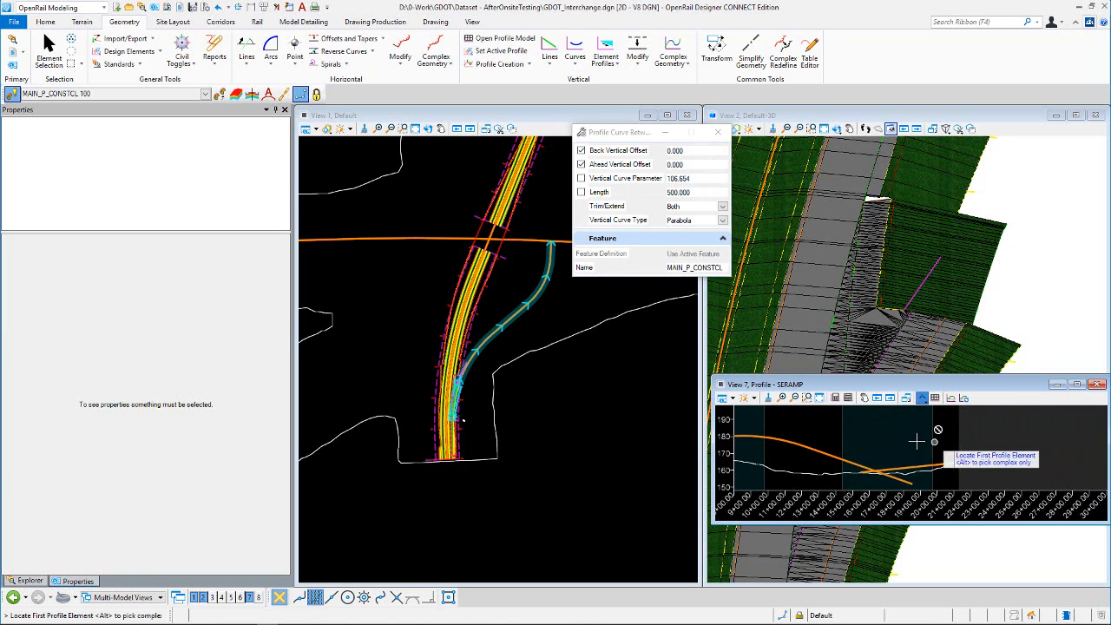
left_click(886, 460)
left_click(898, 465)
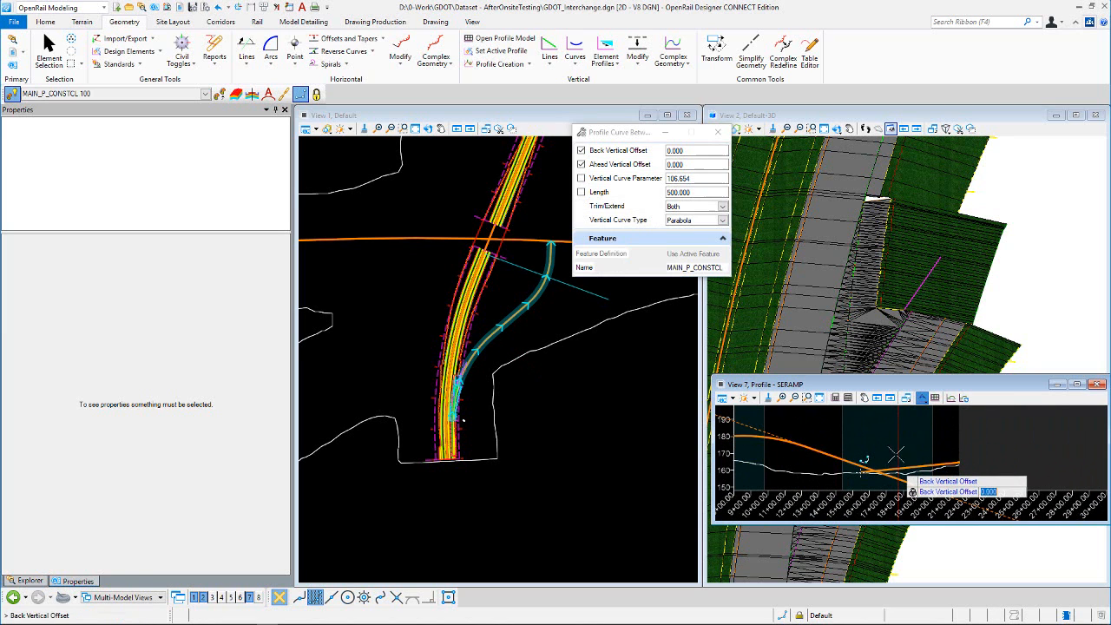
left_click(896, 442)
left_click(900, 464)
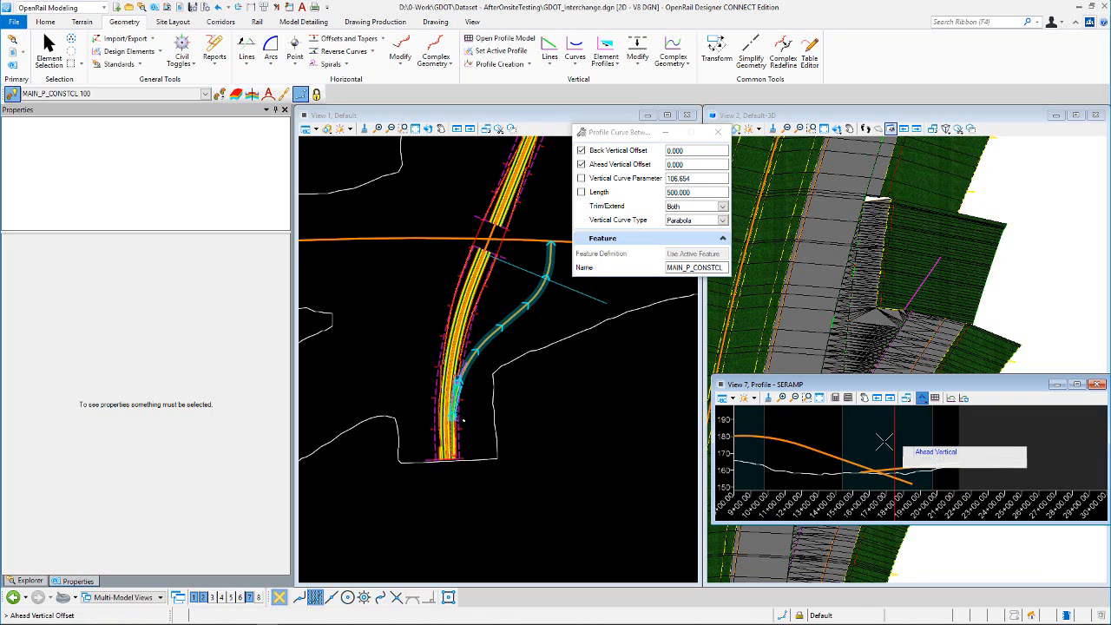
left_click(893, 439)
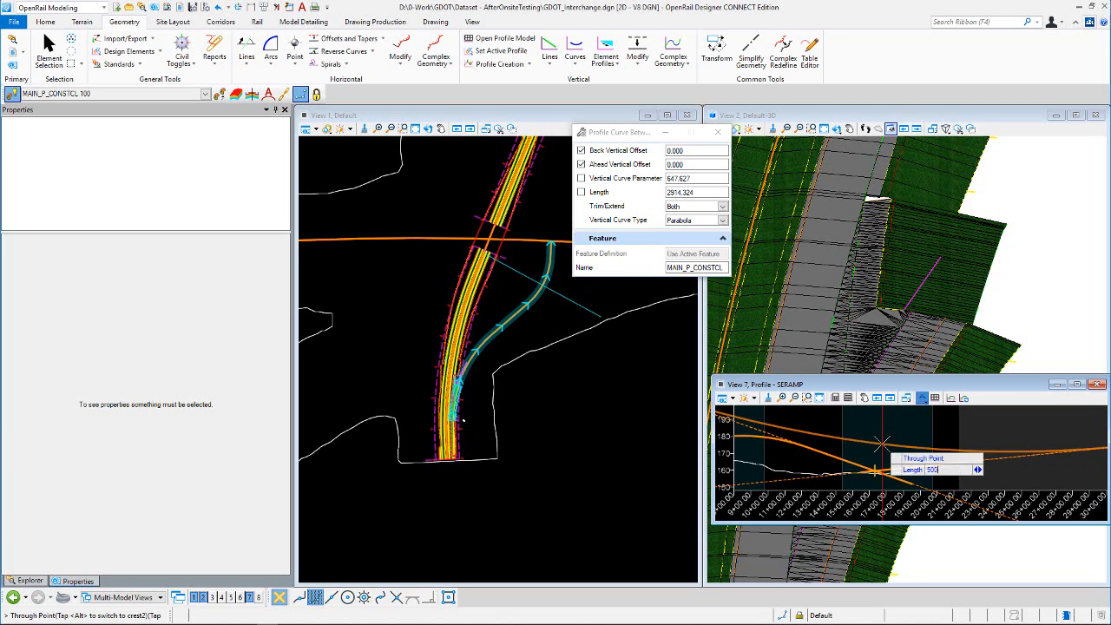
key("Return")
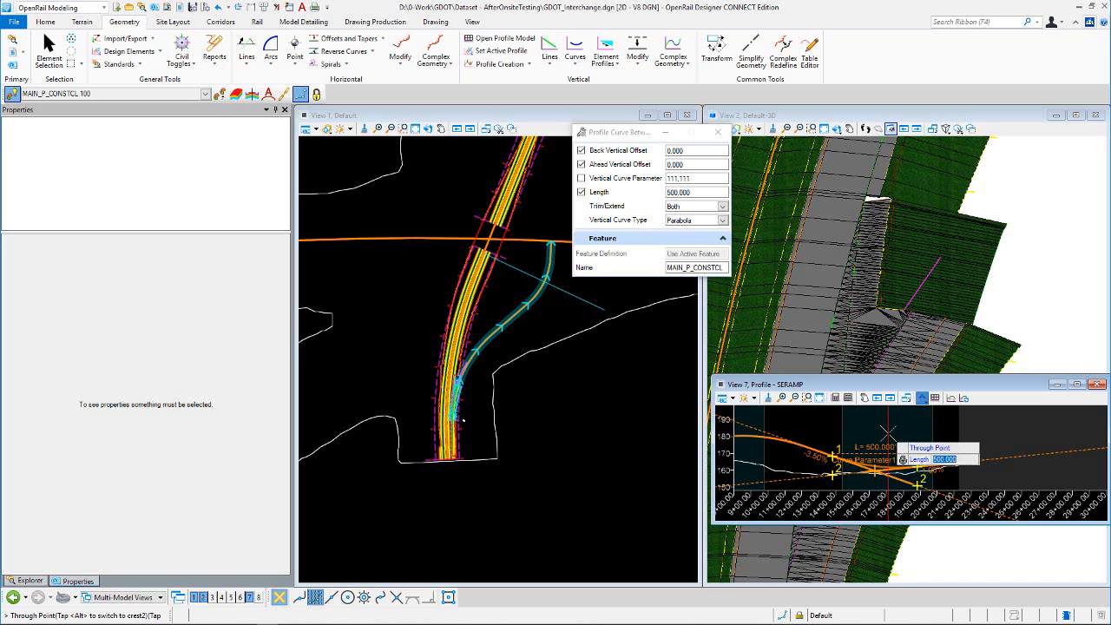
type("0")
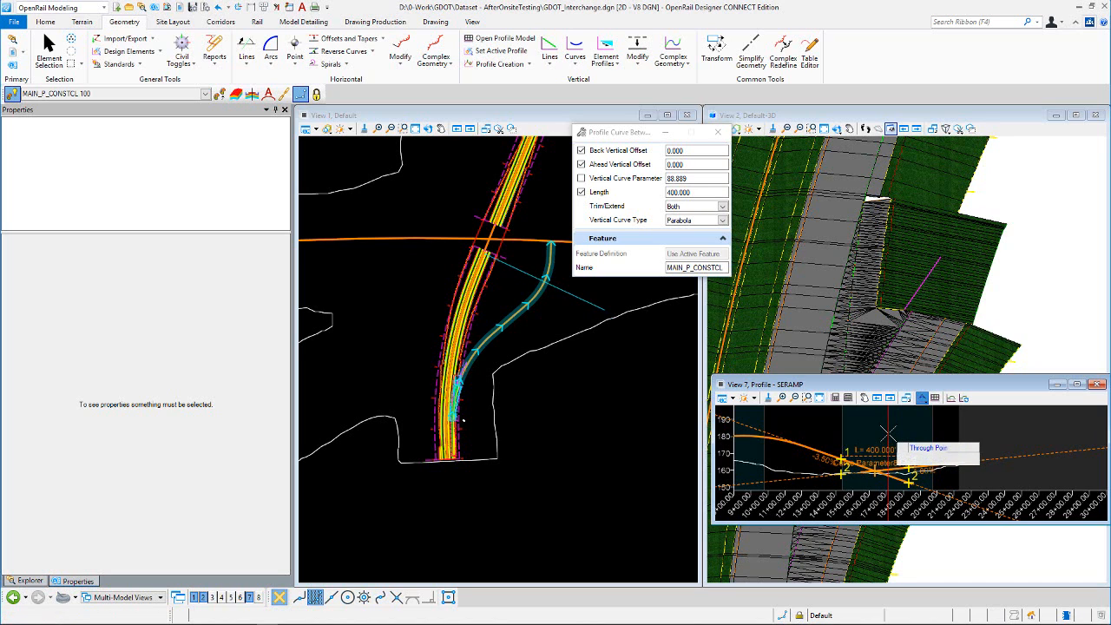
key("Return")
left_click(888, 432)
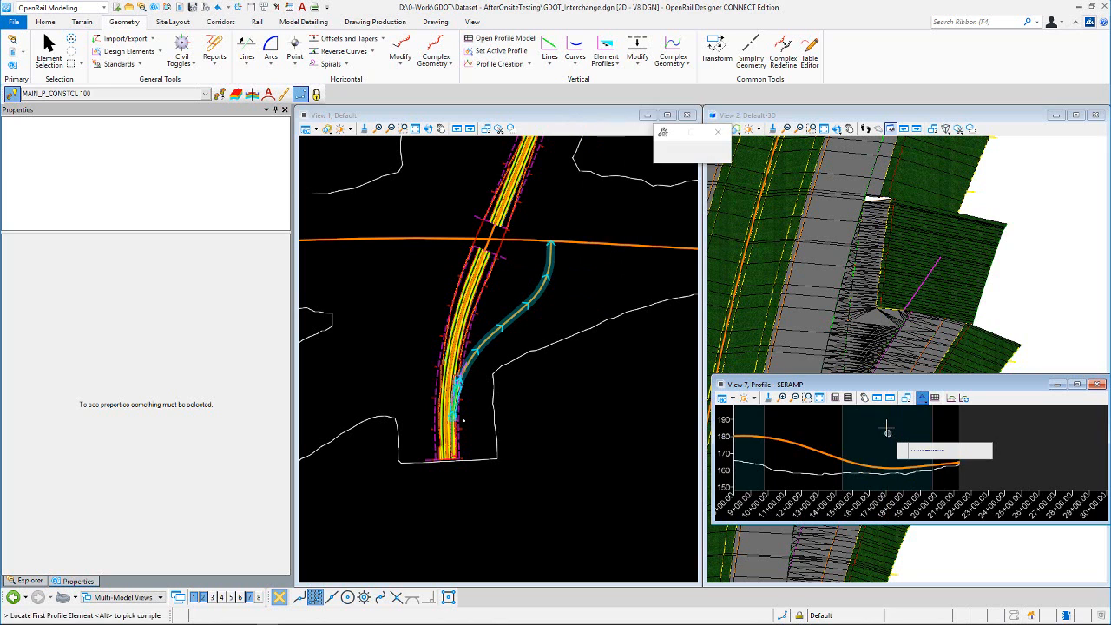
- Try to join the ramp's profile elements into a complex profile from its start, using the Automatic method and 0.033 maximum gap
scroll(883, 426, "down", 1)
scroll(908, 412, "down", 1)
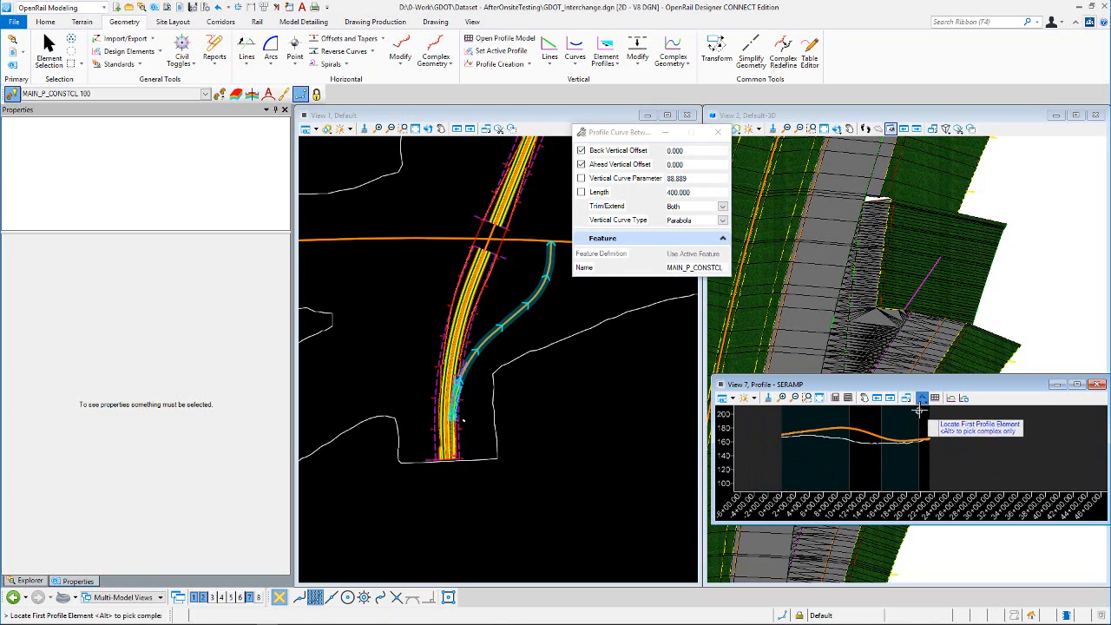
left_click(922, 397)
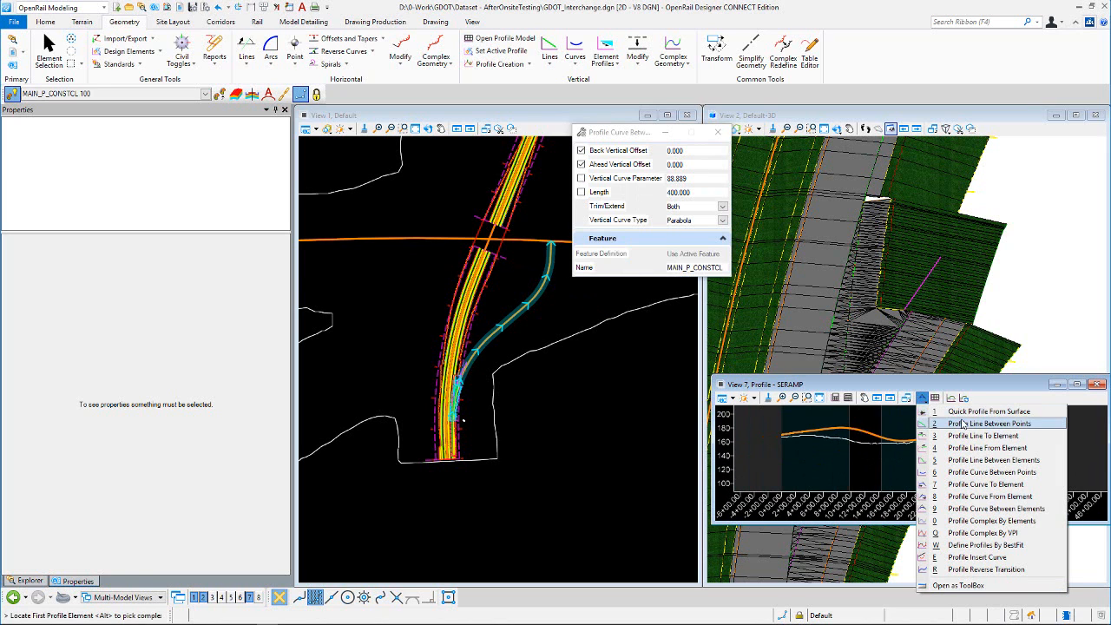
left_click(1002, 522)
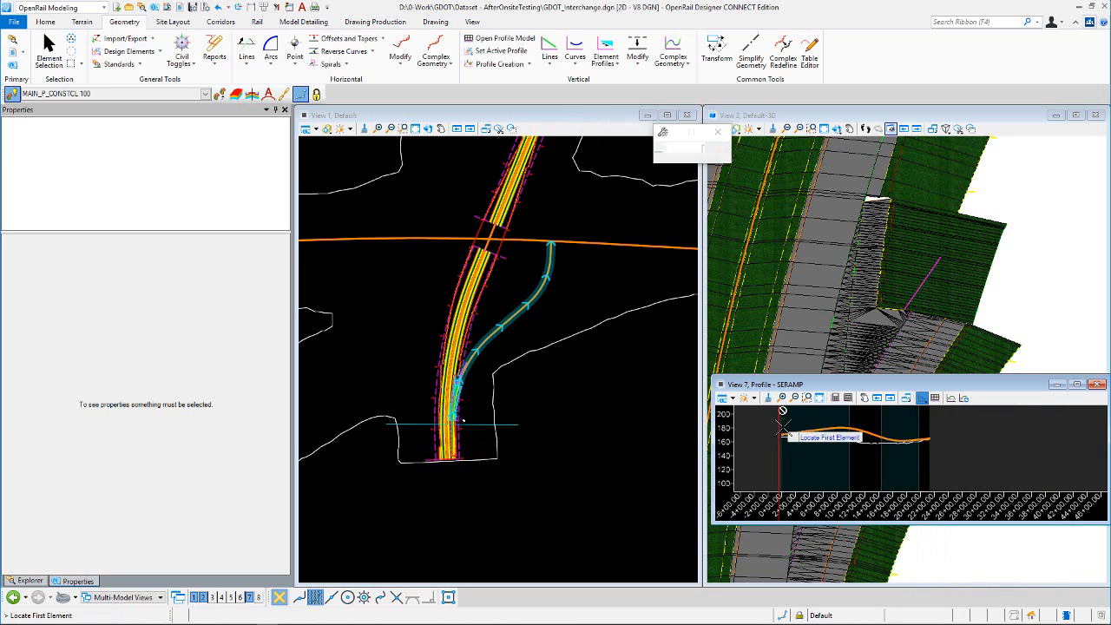
left_click(784, 435)
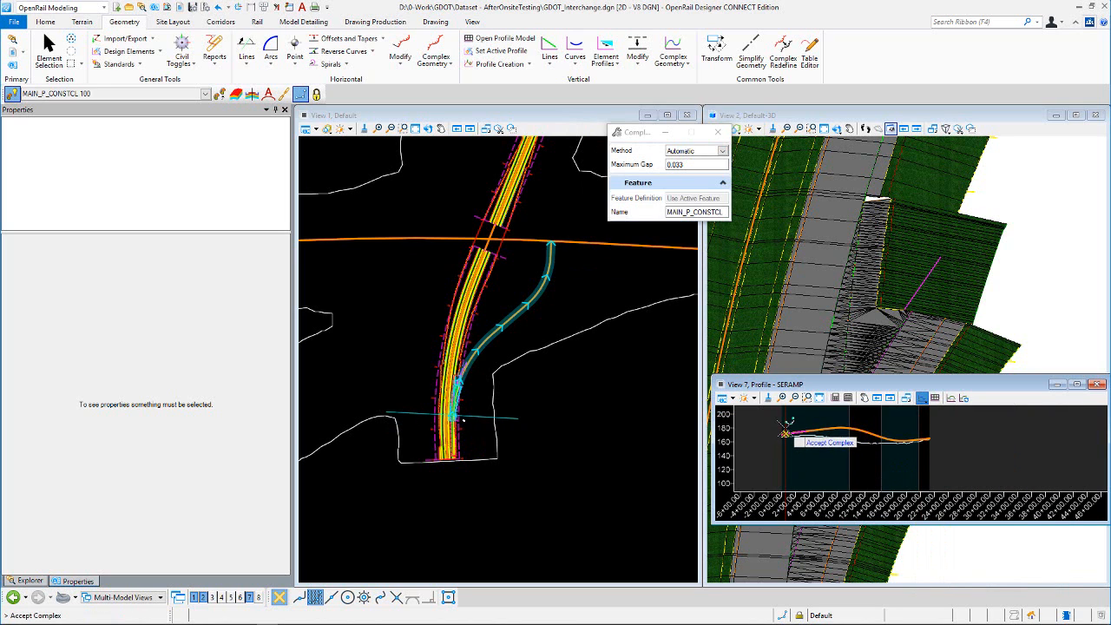
left_click(868, 439)
left_click(926, 398)
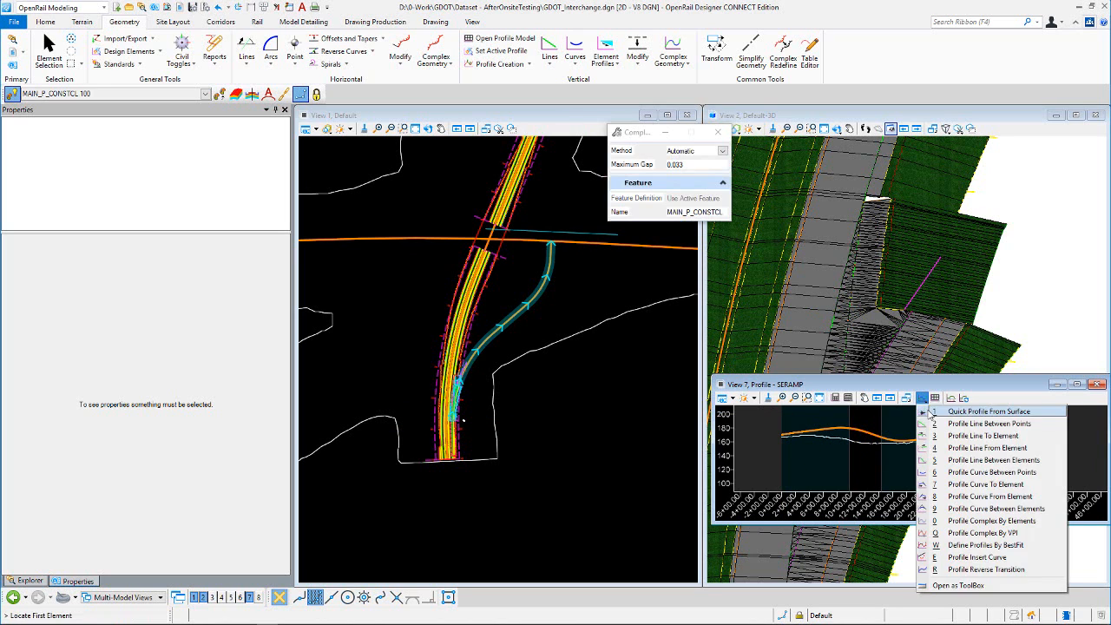
left_click(964, 413)
left_click(67, 65)
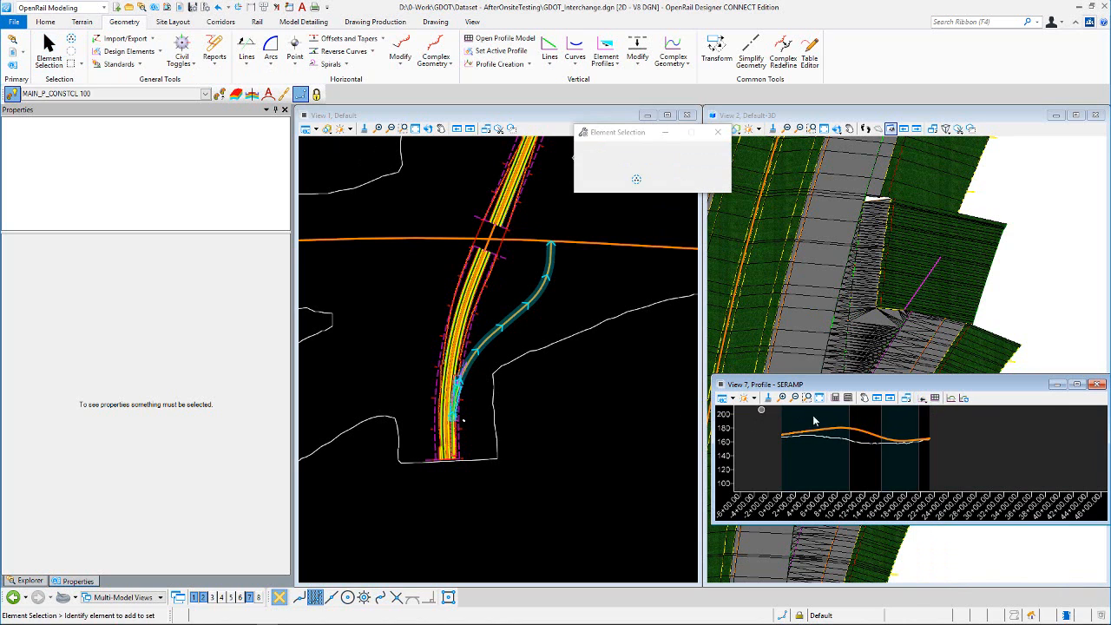
- Examine the properties of the projected start profile and the line extended from it, around their junction
scroll(816, 428, "up", 5)
scroll(816, 427, "up", 1)
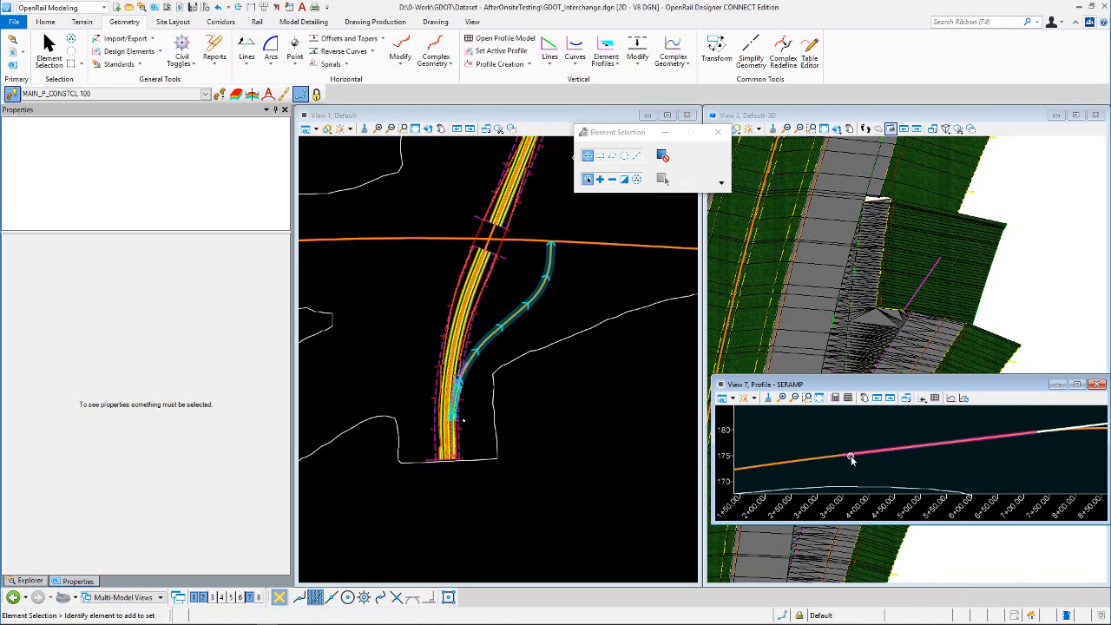
scroll(855, 464, "up", 1)
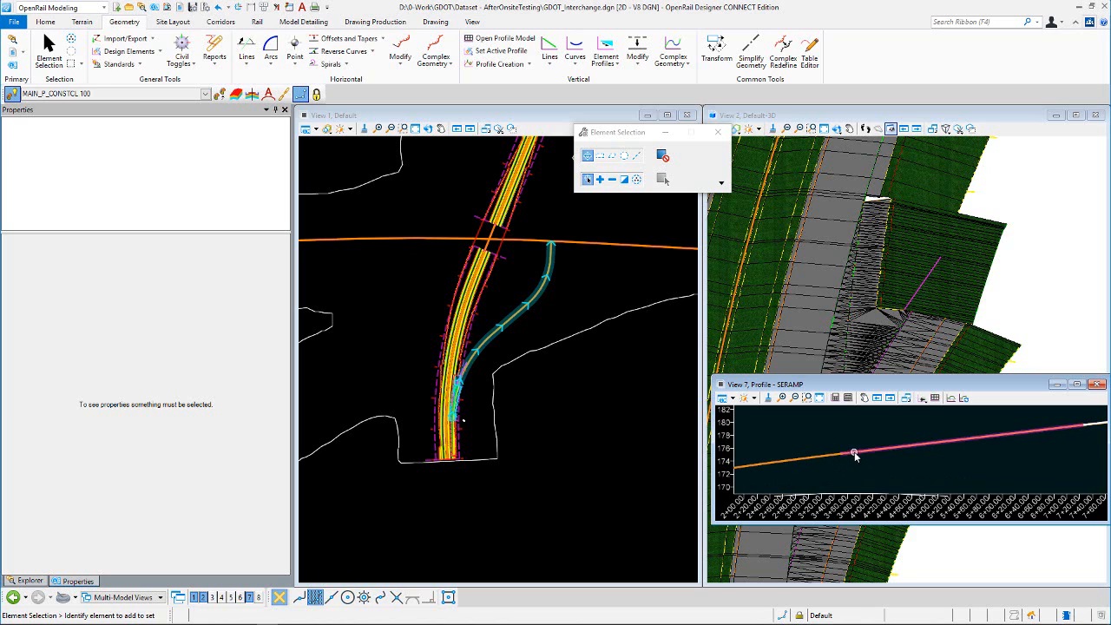
left_click(854, 455)
scroll(827, 449, "down", 2)
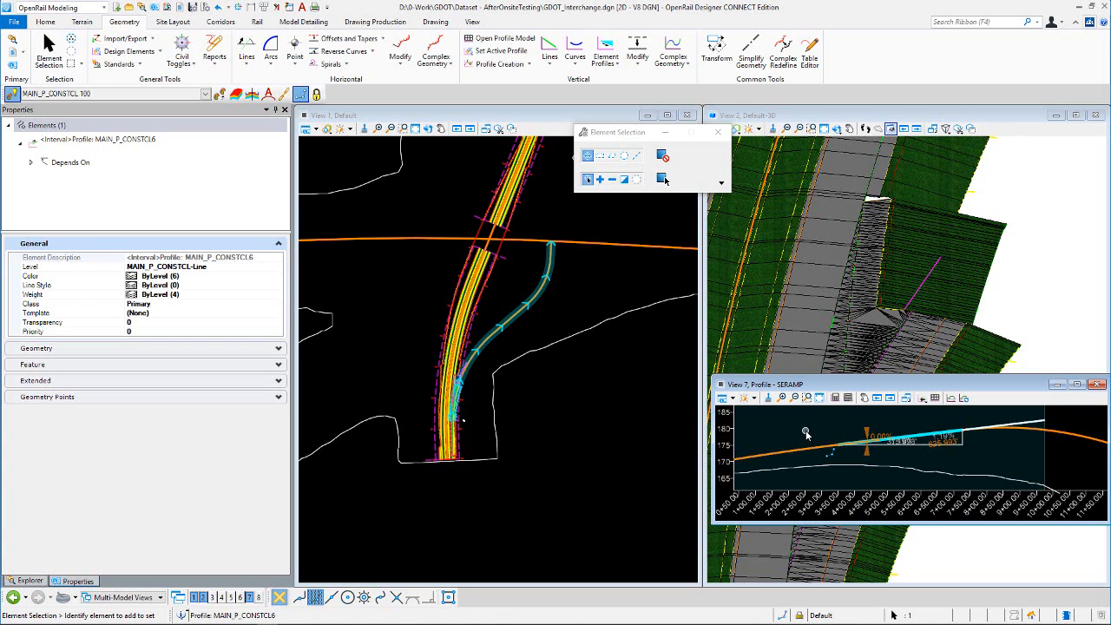
left_click(805, 432)
left_click(811, 450)
left_click(828, 429)
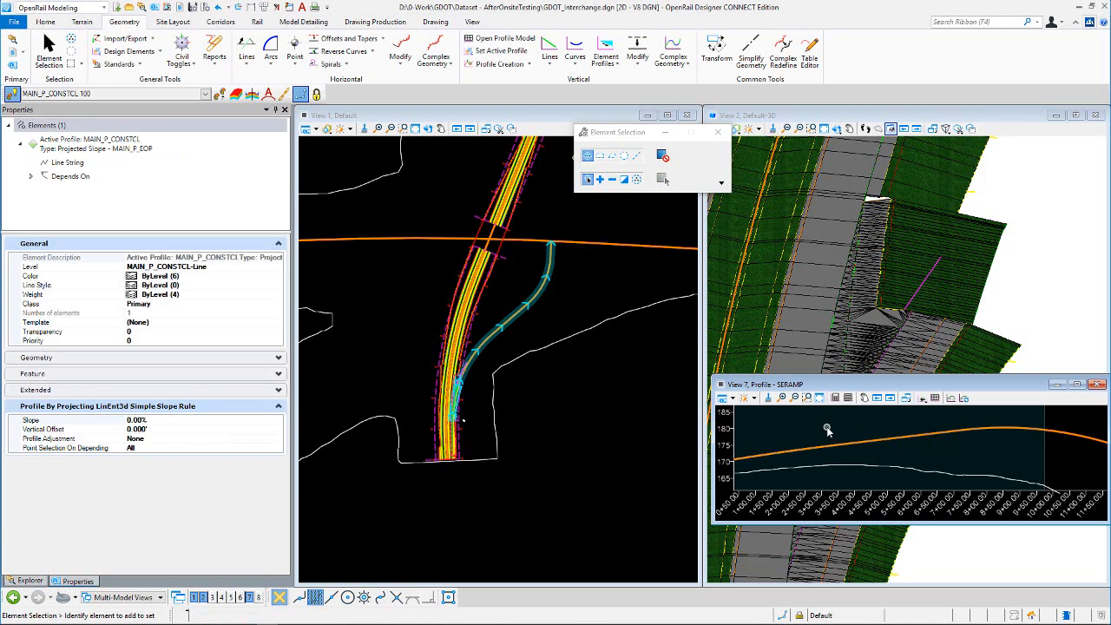
scroll(828, 429, "down", 2)
- Try again to build the complex profile by elements with the Automatic method, starting from the projected profile's beginning
left_click(924, 397)
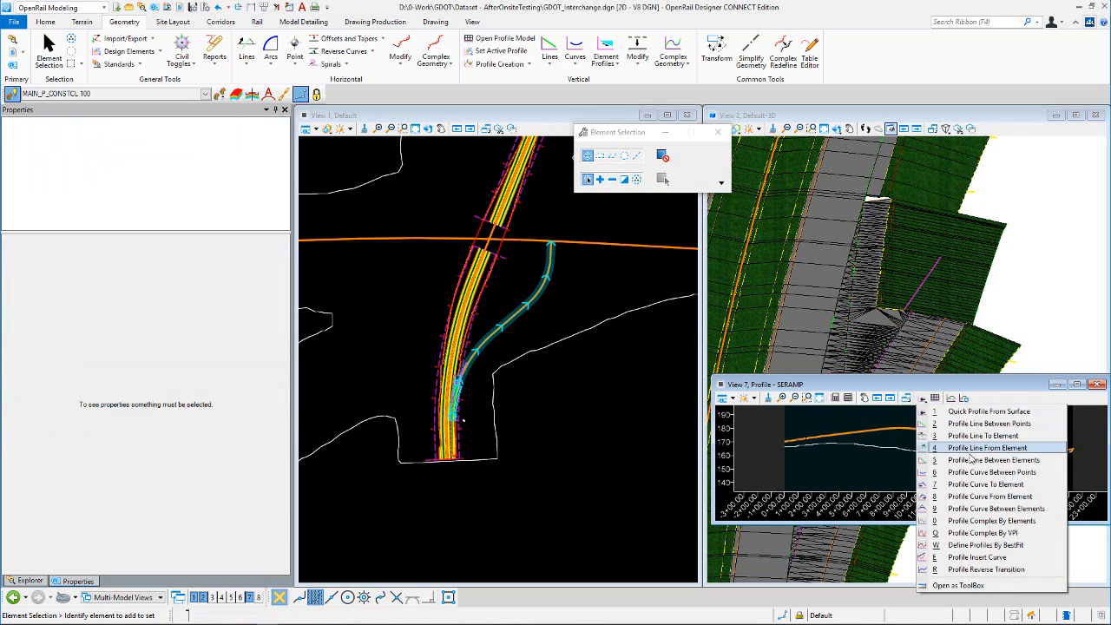
left_click(1006, 530)
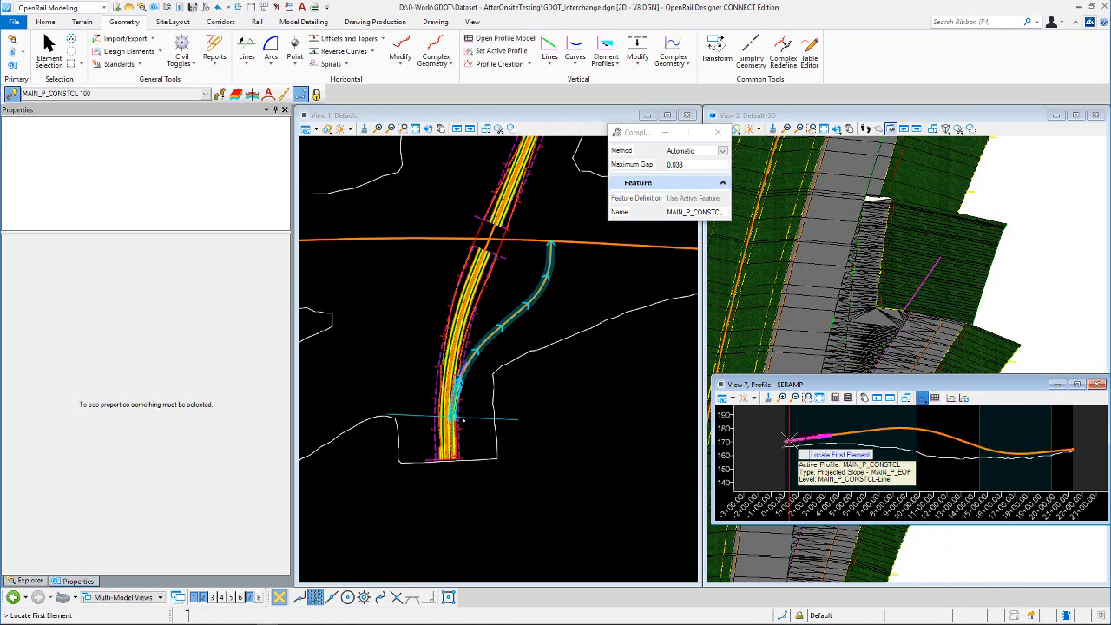
left_click(786, 438)
left_click(786, 432)
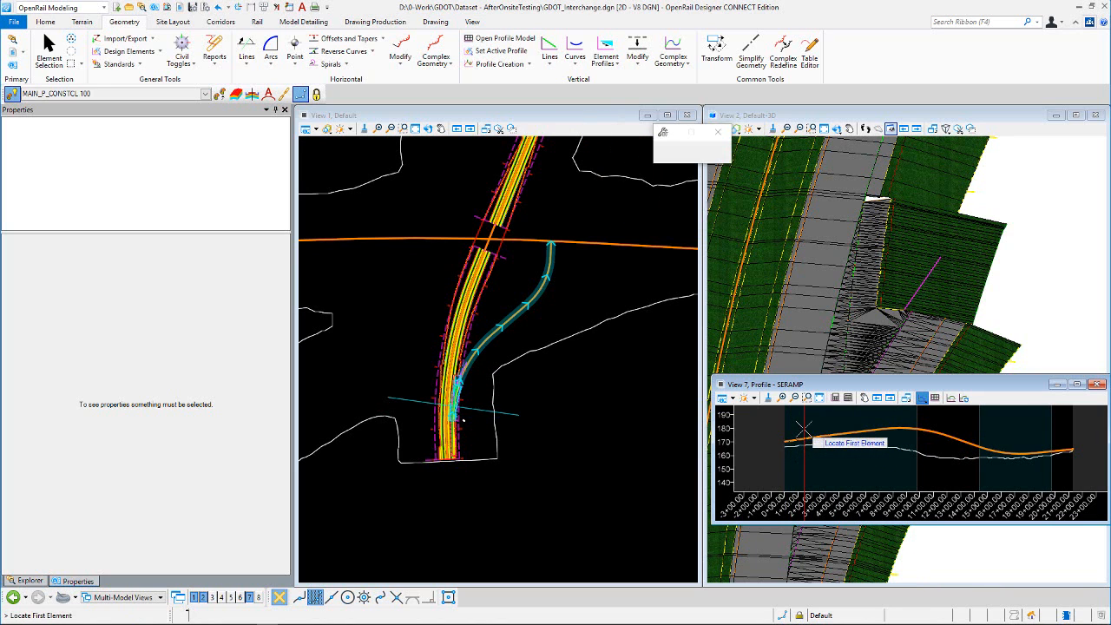
left_click(49, 52)
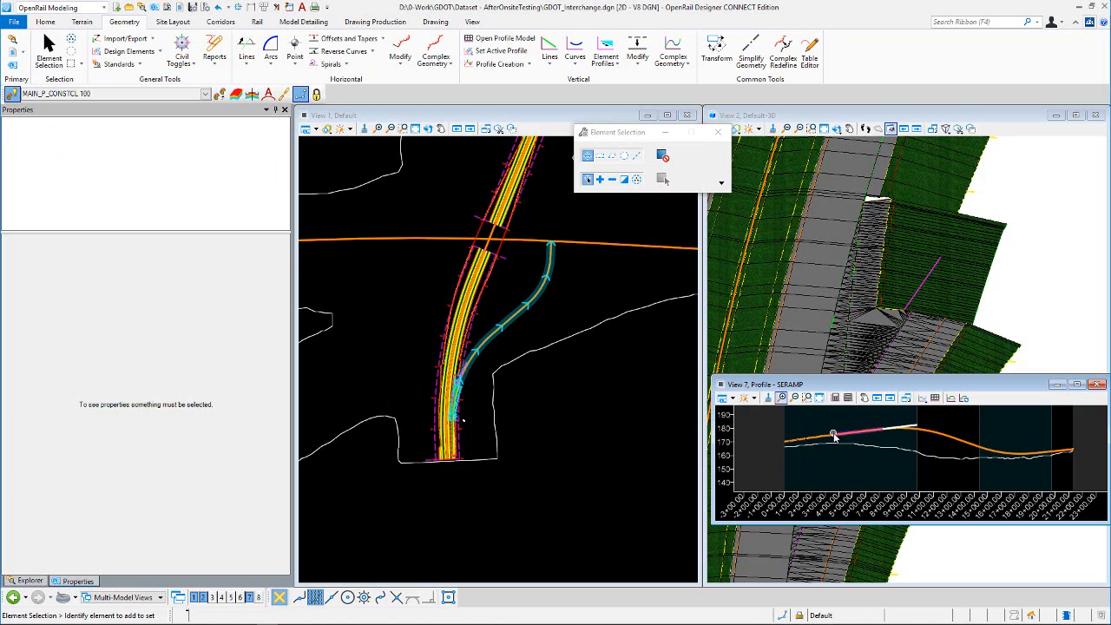
- Examine the extended line's start point and delta slope where it meets the projected profile
scroll(834, 436, "up", 3)
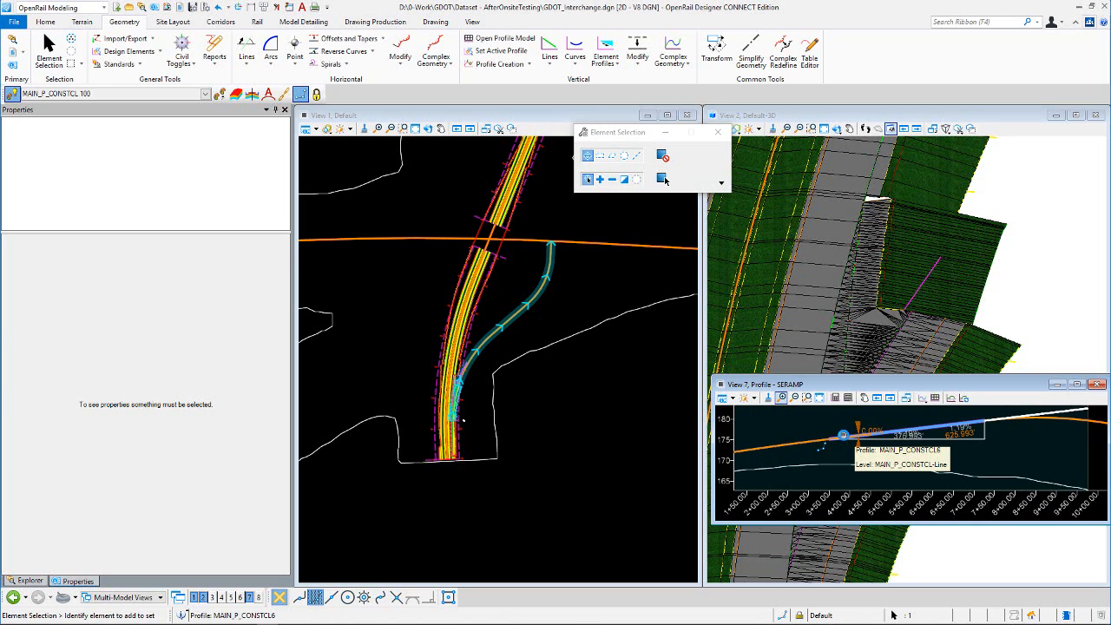
left_click(834, 442)
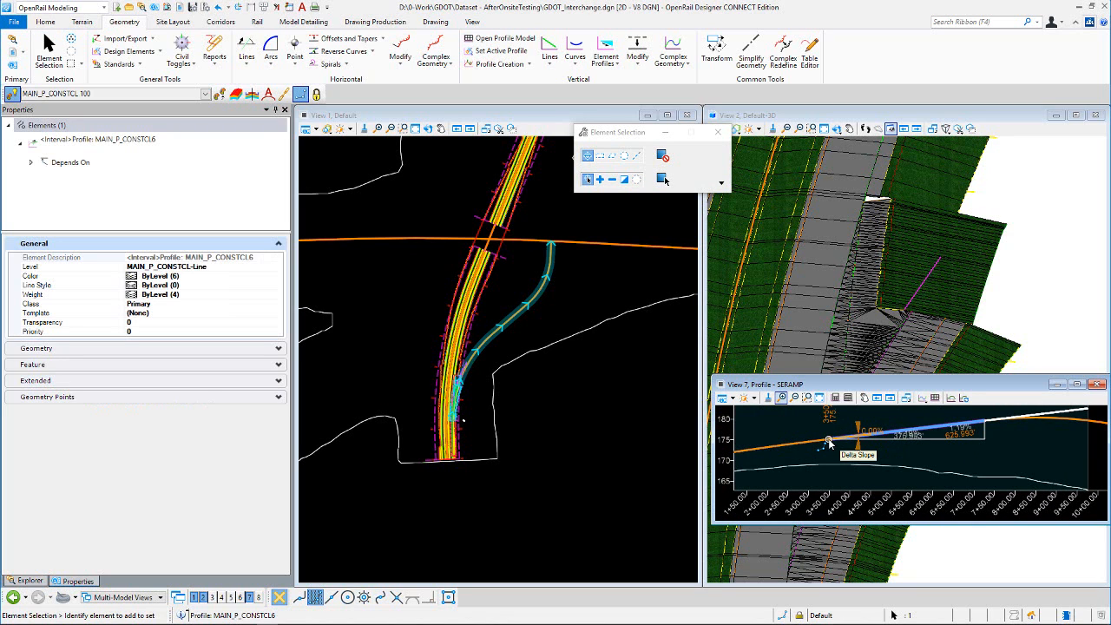
left_click(829, 442)
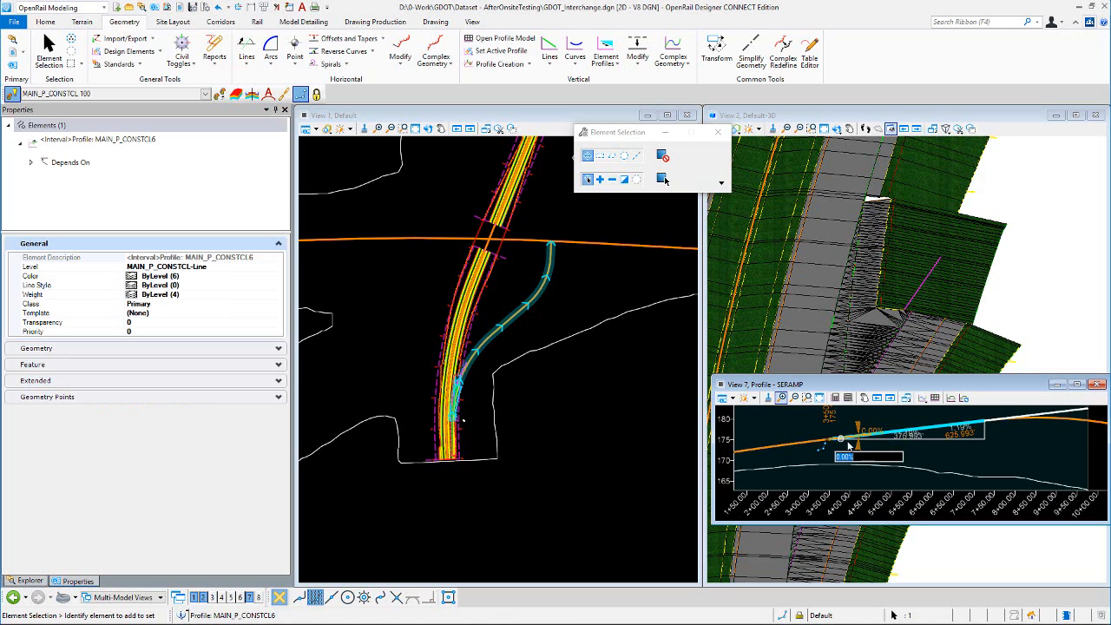
left_click(791, 429)
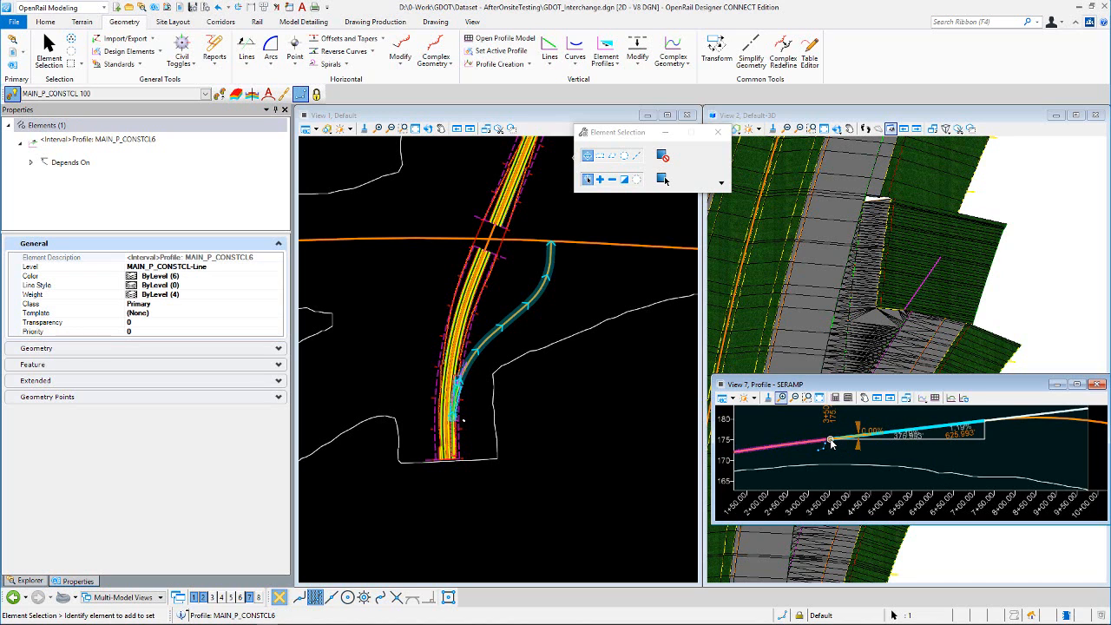
scroll(827, 448, "up", 2)
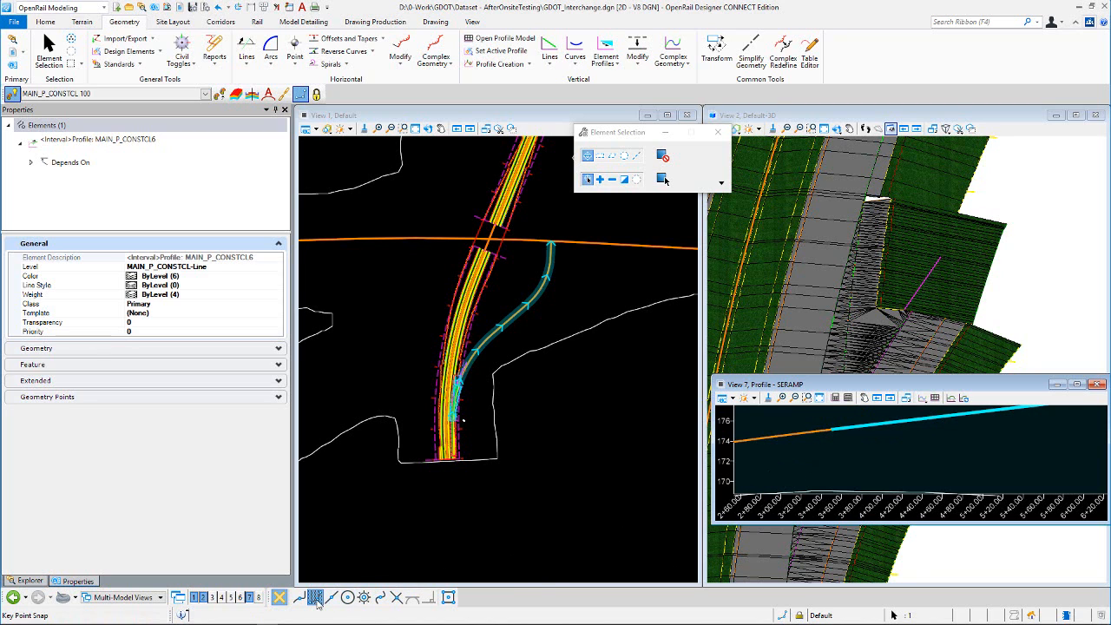
left_click(849, 449)
scroll(830, 451, "down", 4)
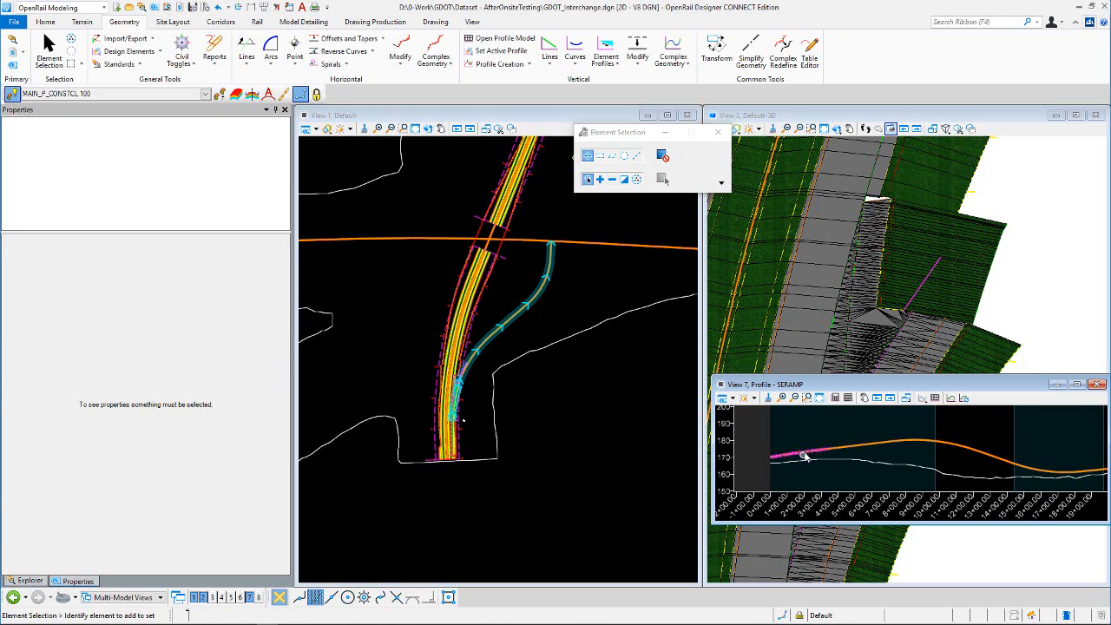
left_click(842, 449)
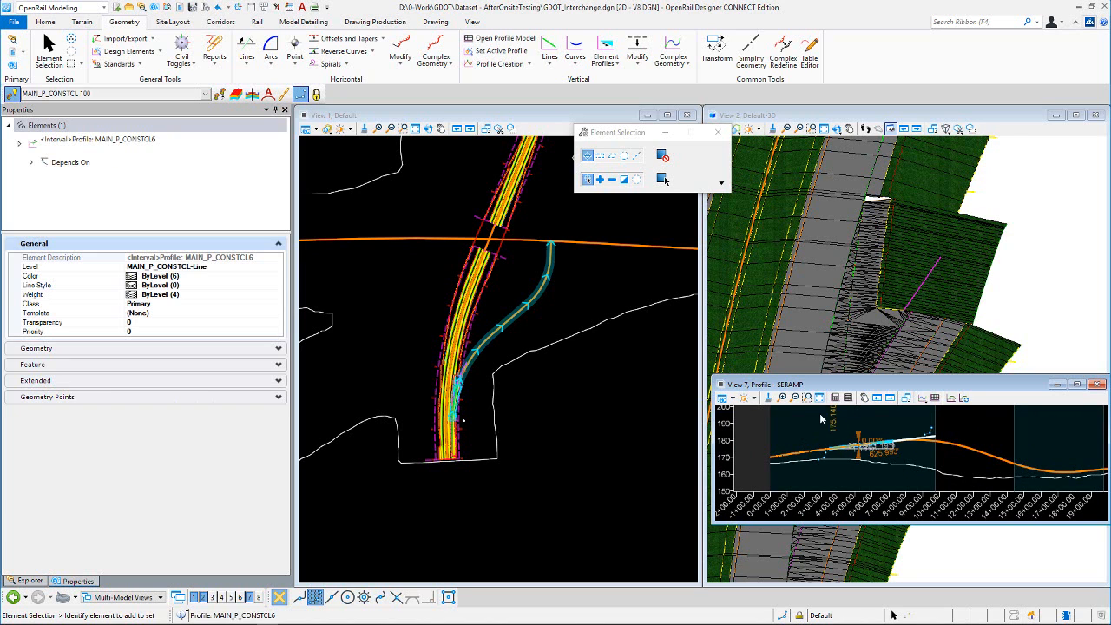
left_click(809, 430)
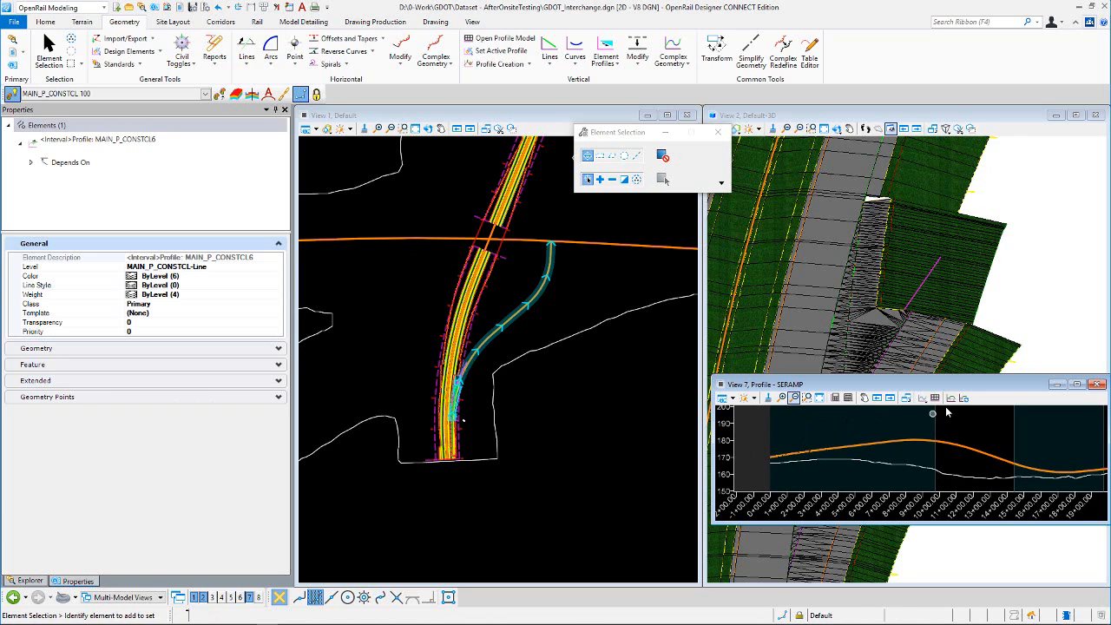
- Join the ramp's profile elements into a complex profile from the projected start profile, using the Manual method and 0.033 maximum gap
left_click(924, 397)
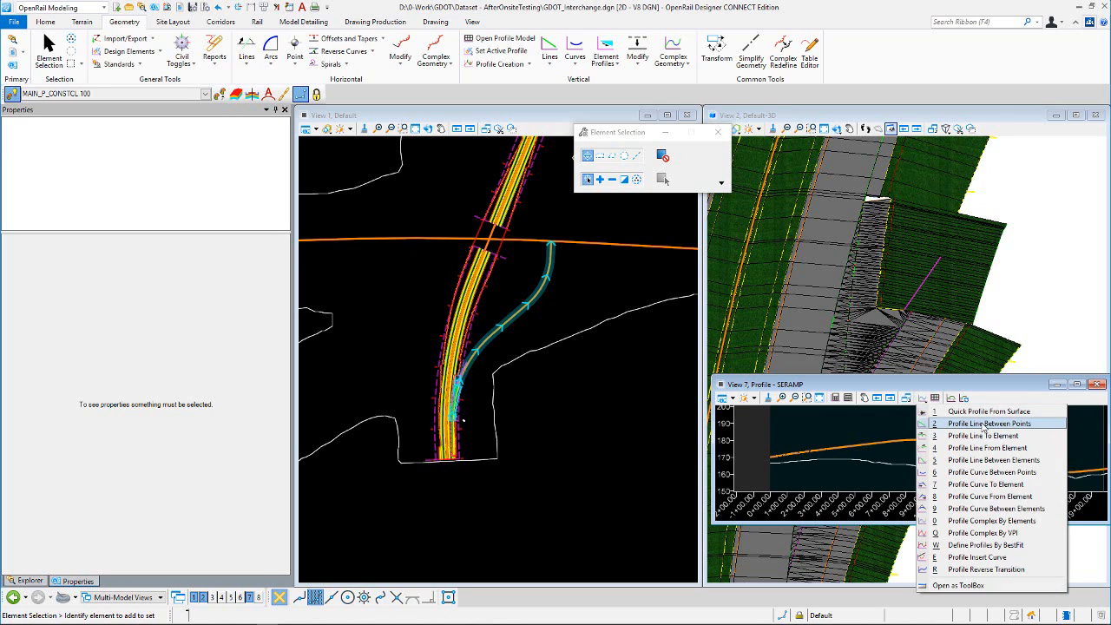
left_click(1009, 523)
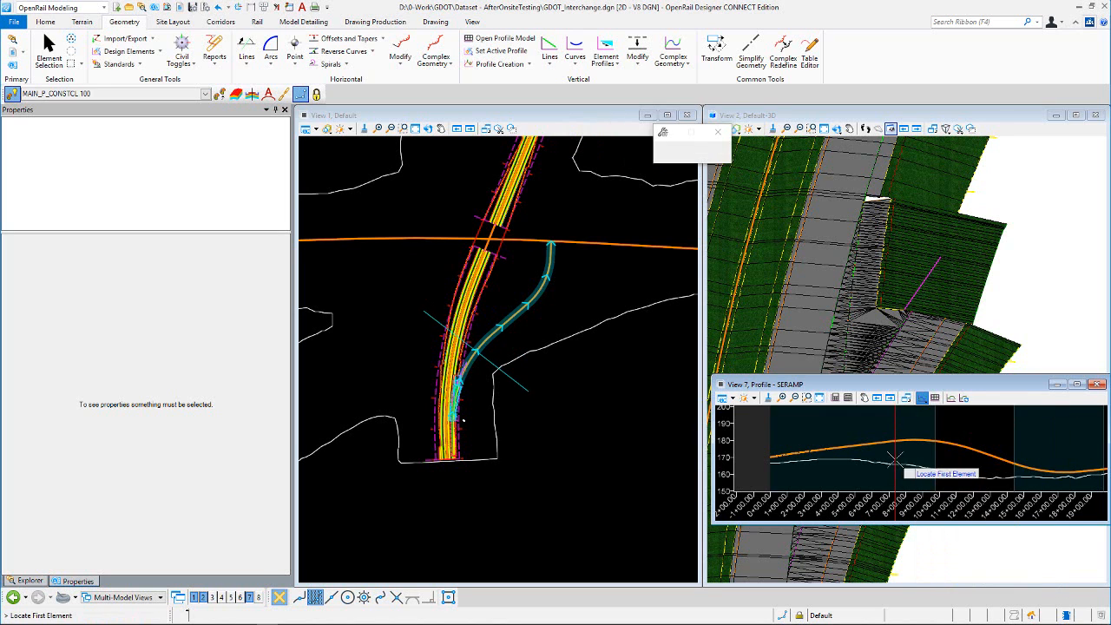
left_click(774, 453)
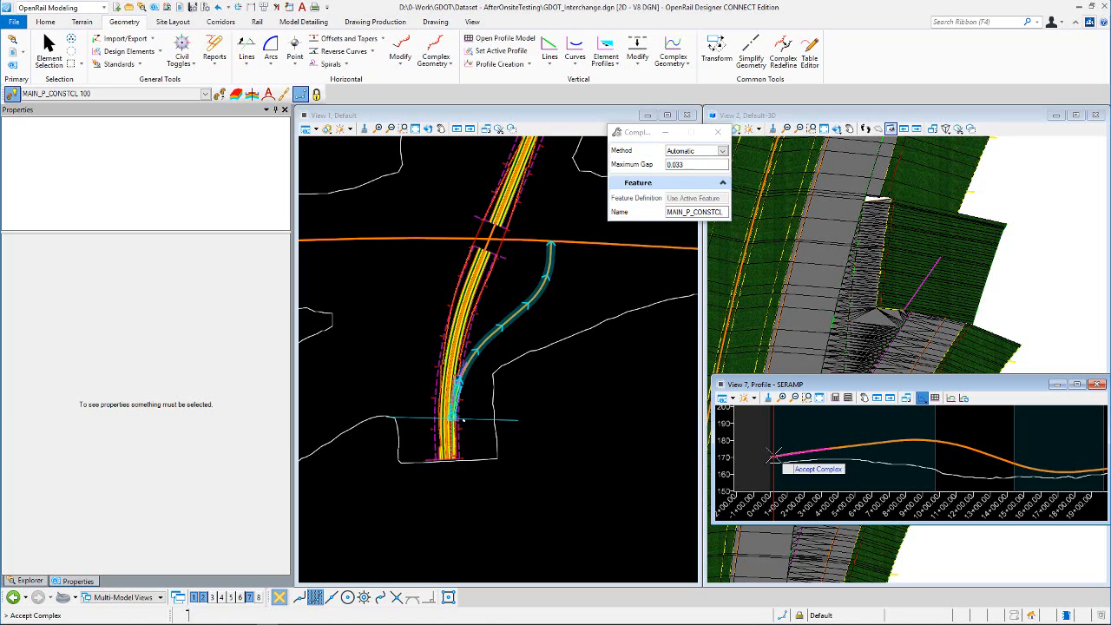
left_click(722, 151)
left_click(678, 162)
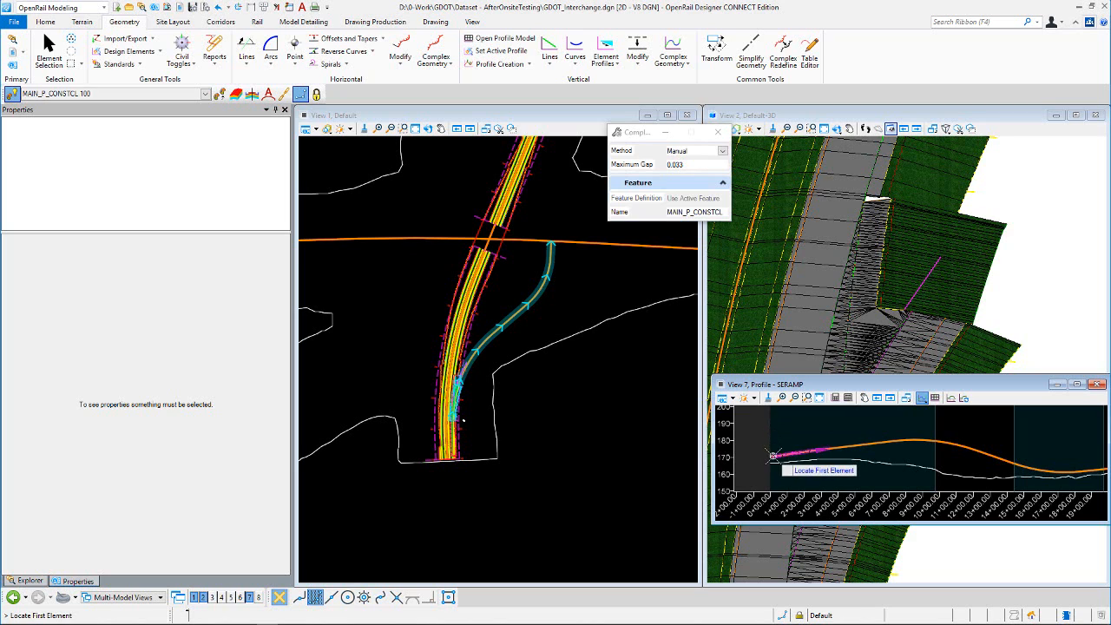
left_click(825, 450)
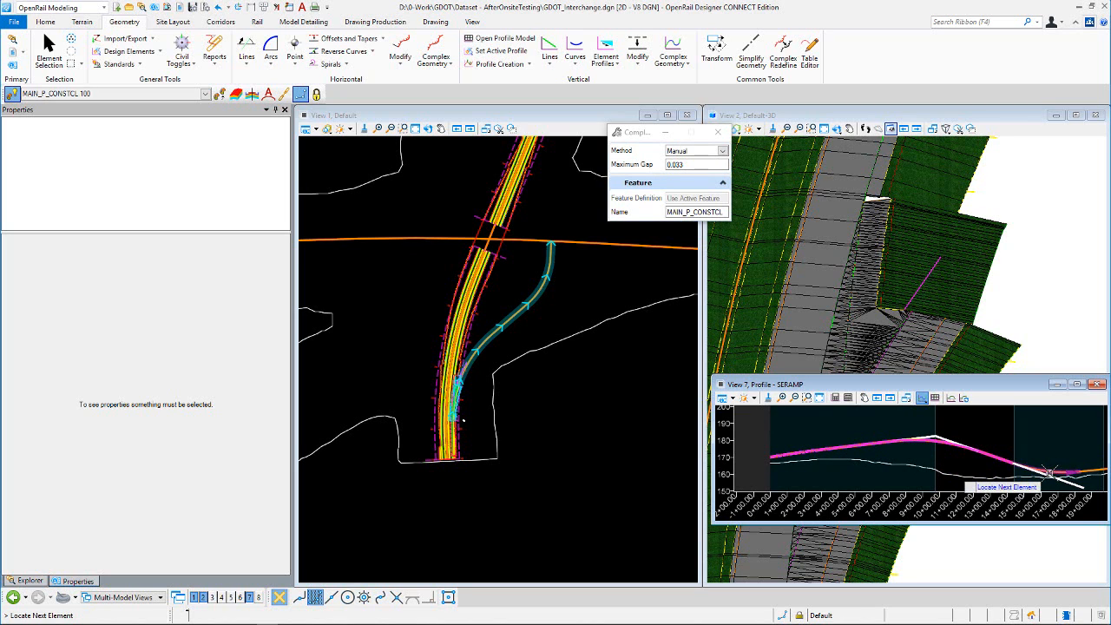
scroll(980, 467, "down", 1)
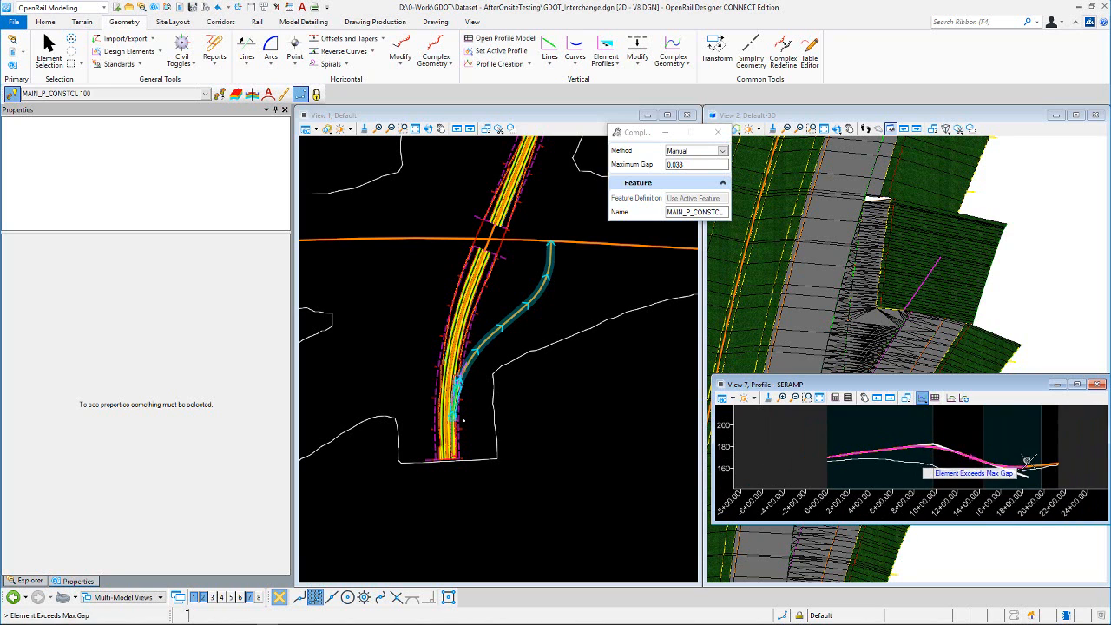
right_click(1016, 431)
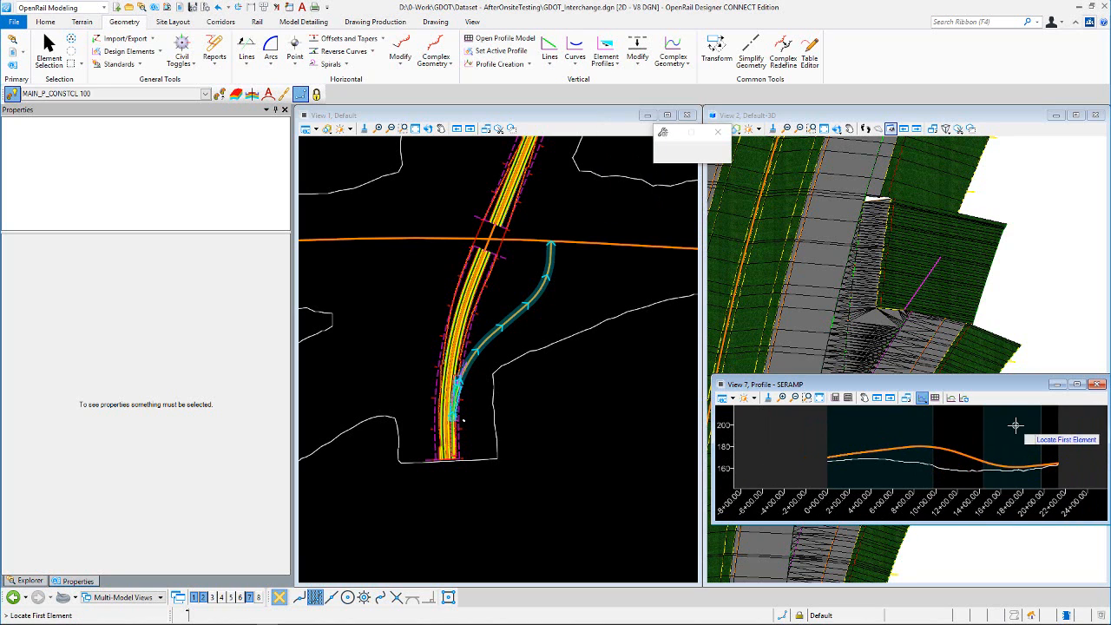
- Set the newly joined complex profile as the active profile of the SERAMP alignment
left_click(48, 50)
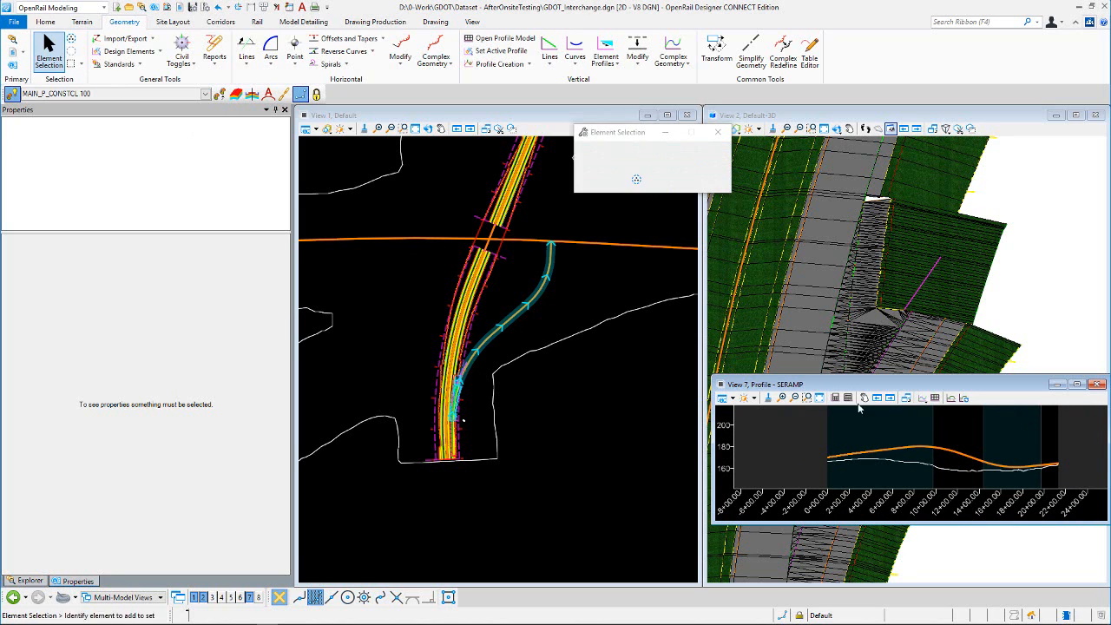
left_click(966, 459)
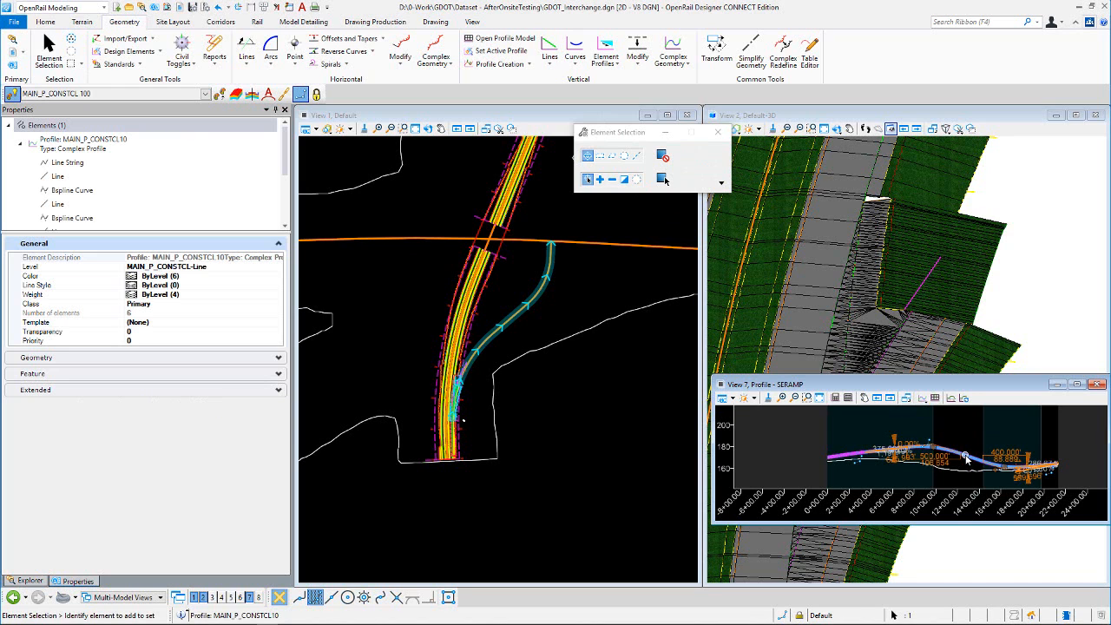
left_click(983, 448)
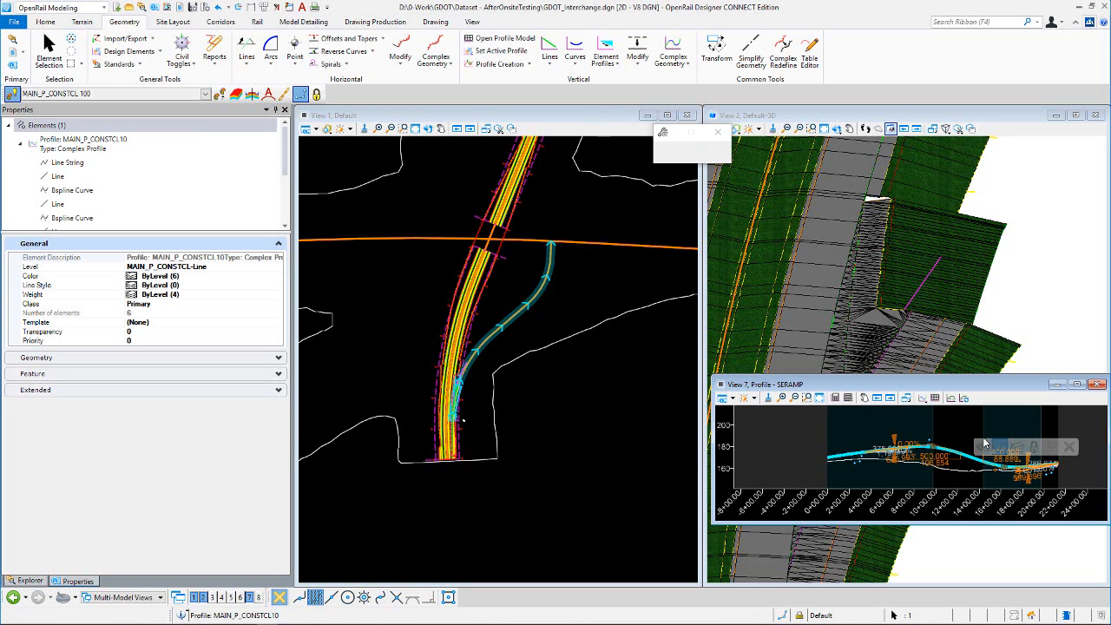
left_click(954, 431)
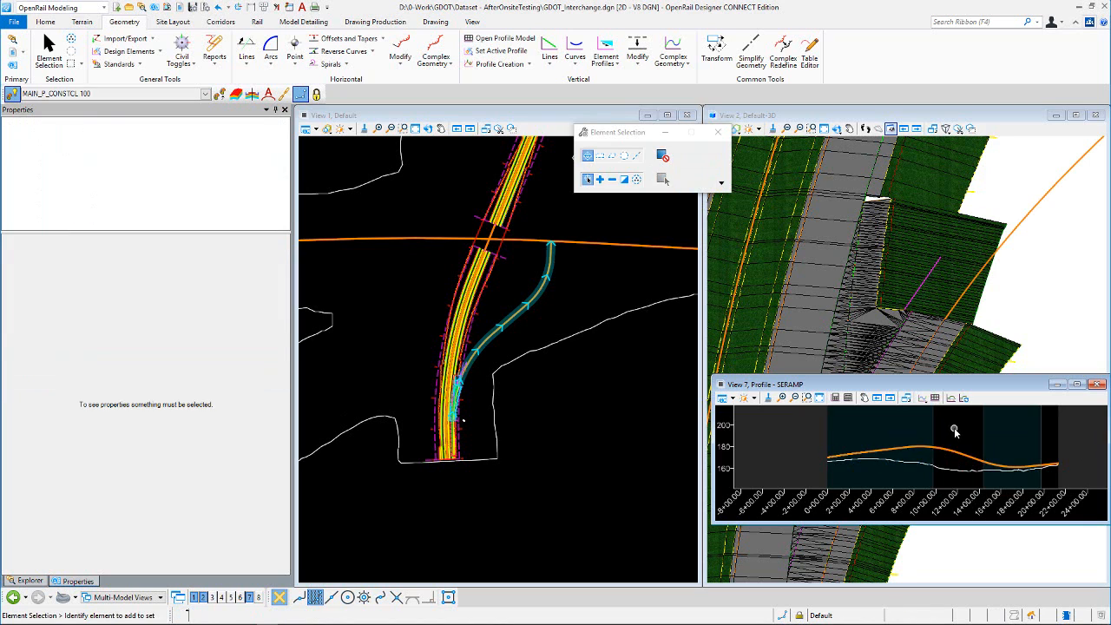
- Create a corridor named SERAMP along the ramp alignment, using its active profile and the Final feature definition
left_click(558, 267)
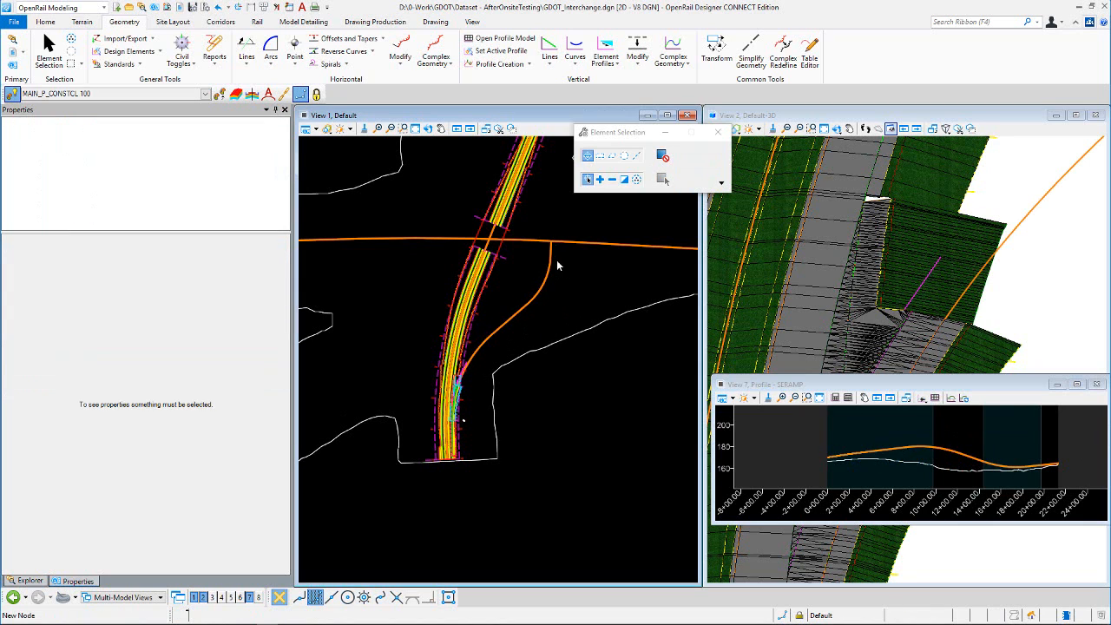
left_click(221, 24)
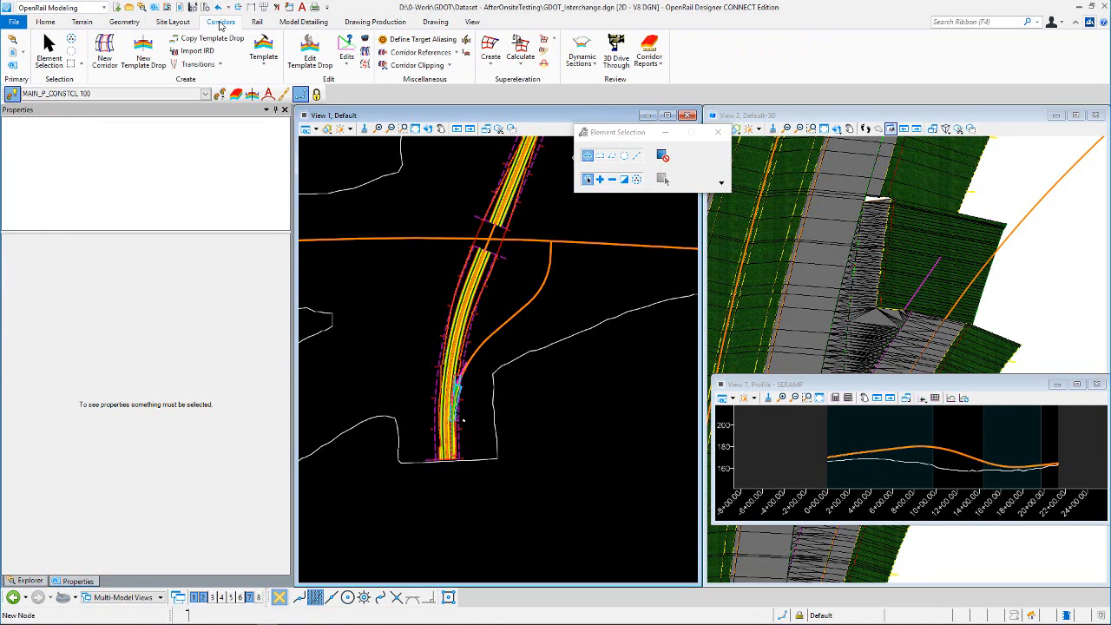
left_click(104, 57)
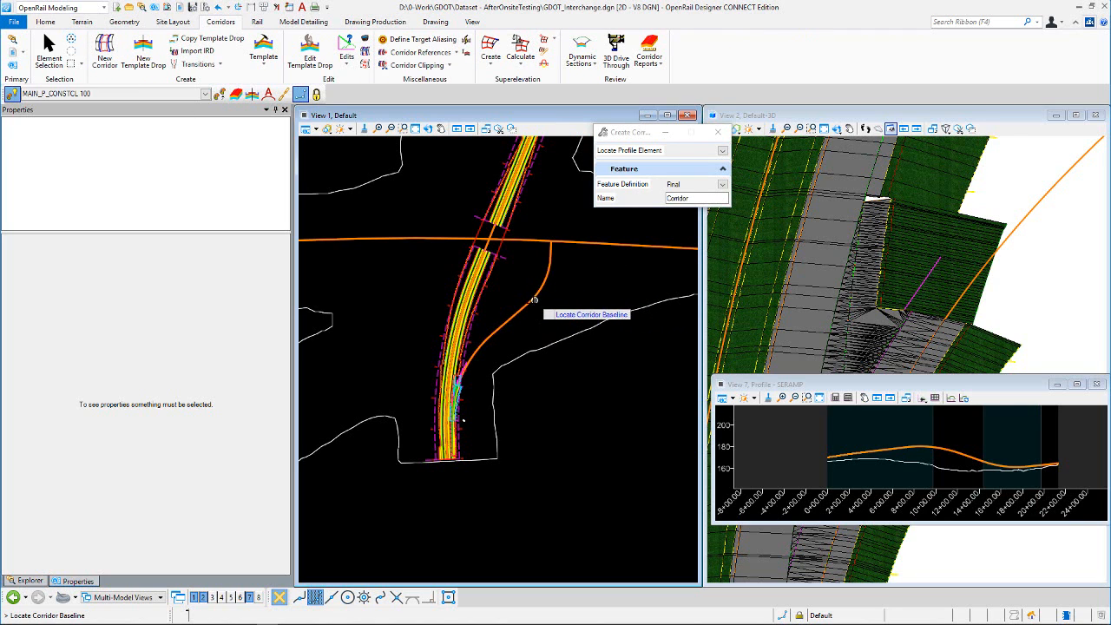
left_click(521, 309)
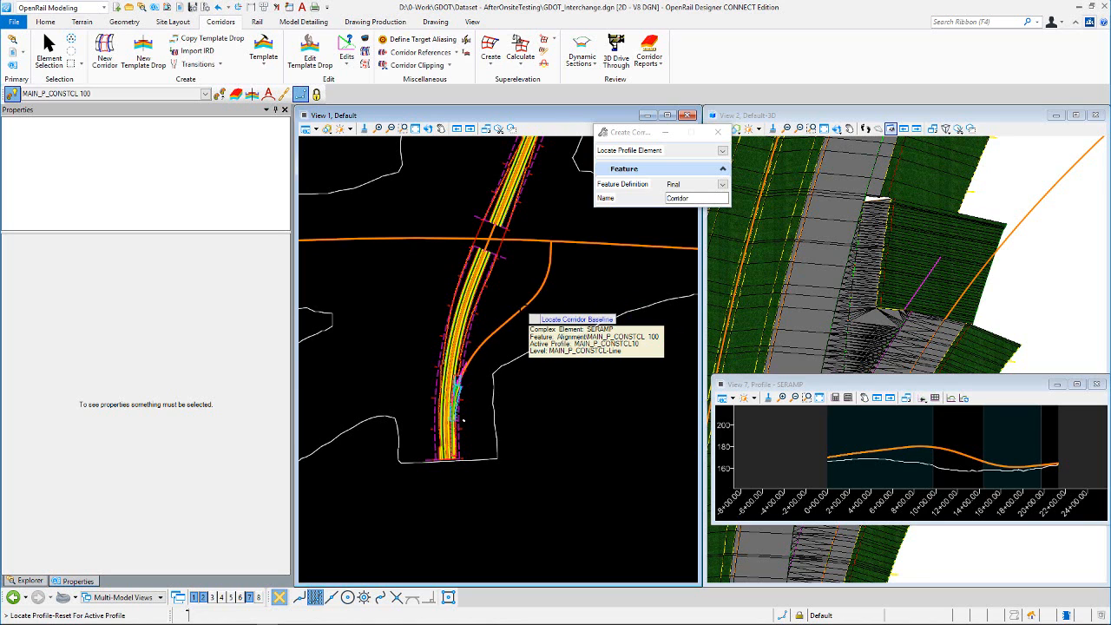
right_click(525, 306)
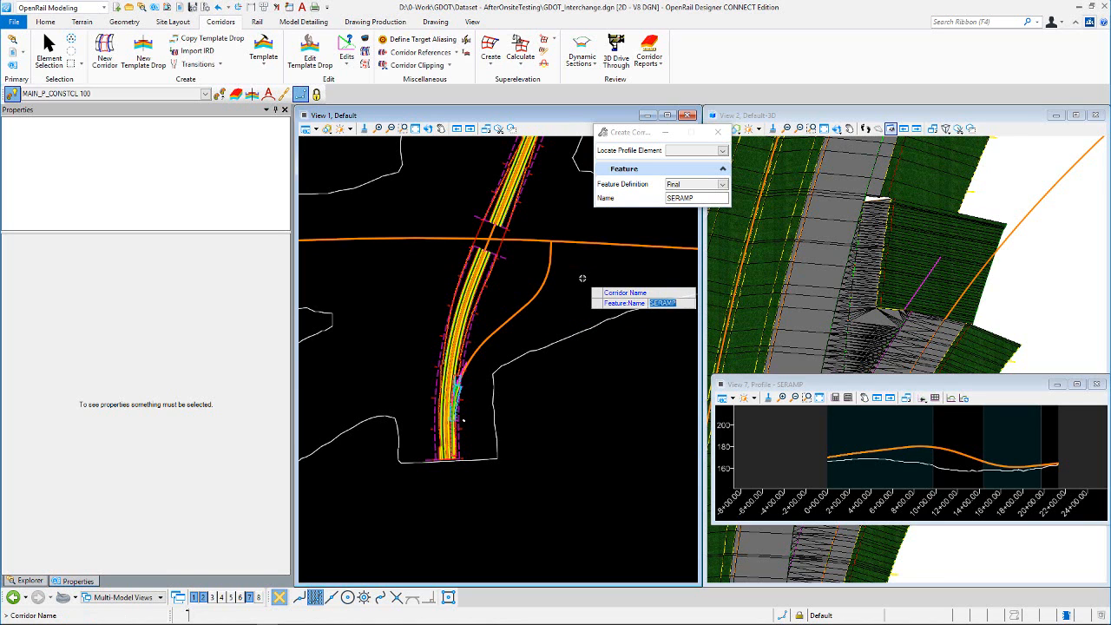
left_click(582, 282)
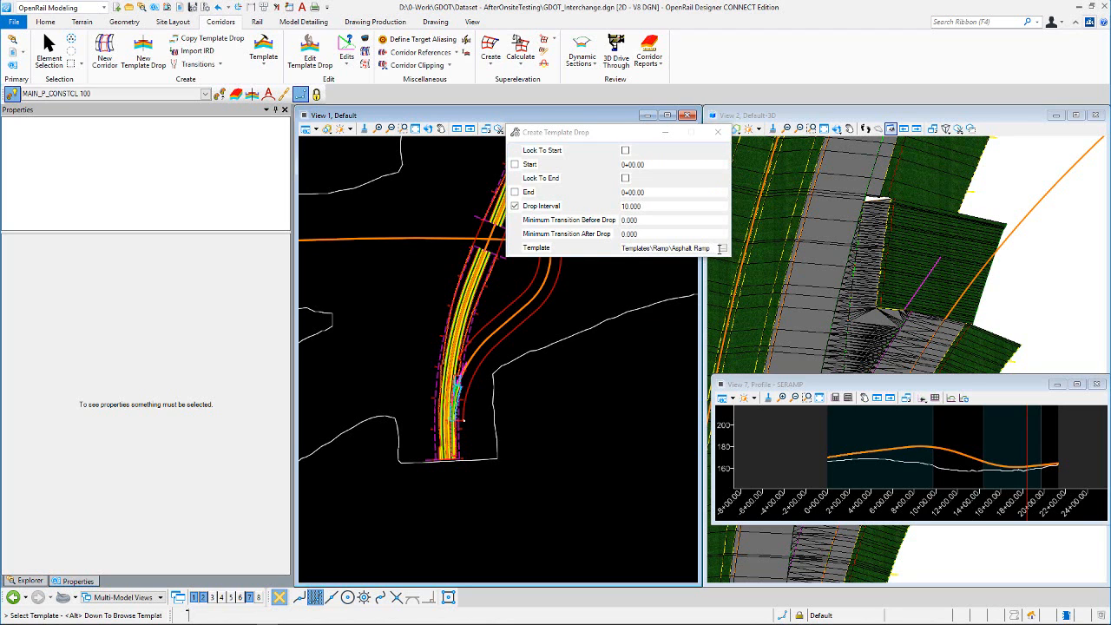
- Accept the Templates\Ramp\Asphalt Ramp template and leave the drop unlocked from the corridor's start and end
left_click(625, 150)
left_click(626, 178)
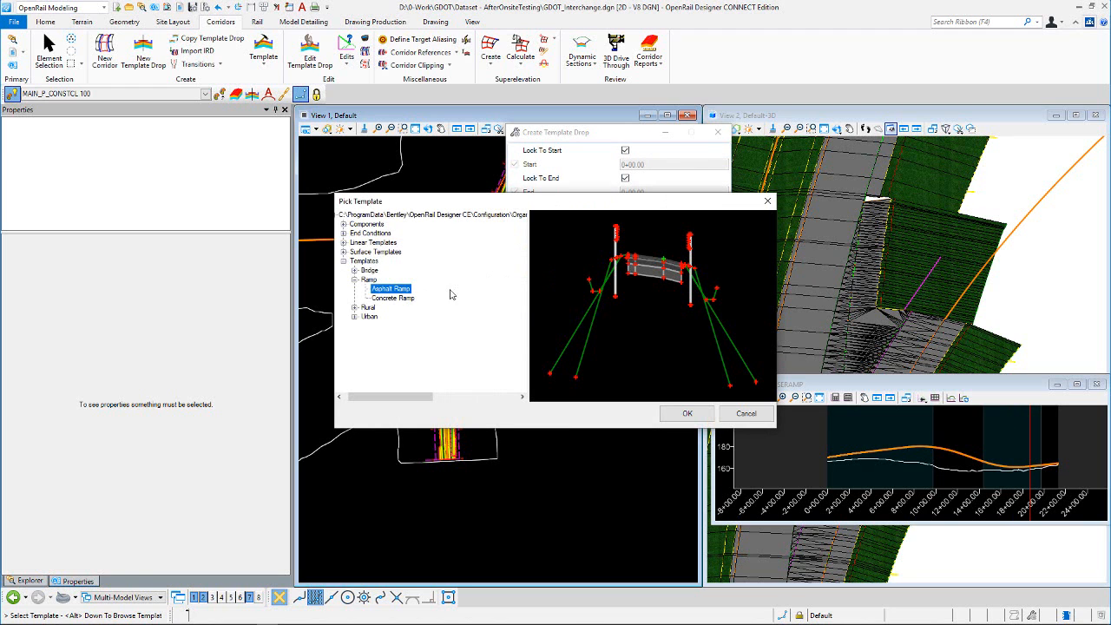
left_click(740, 414)
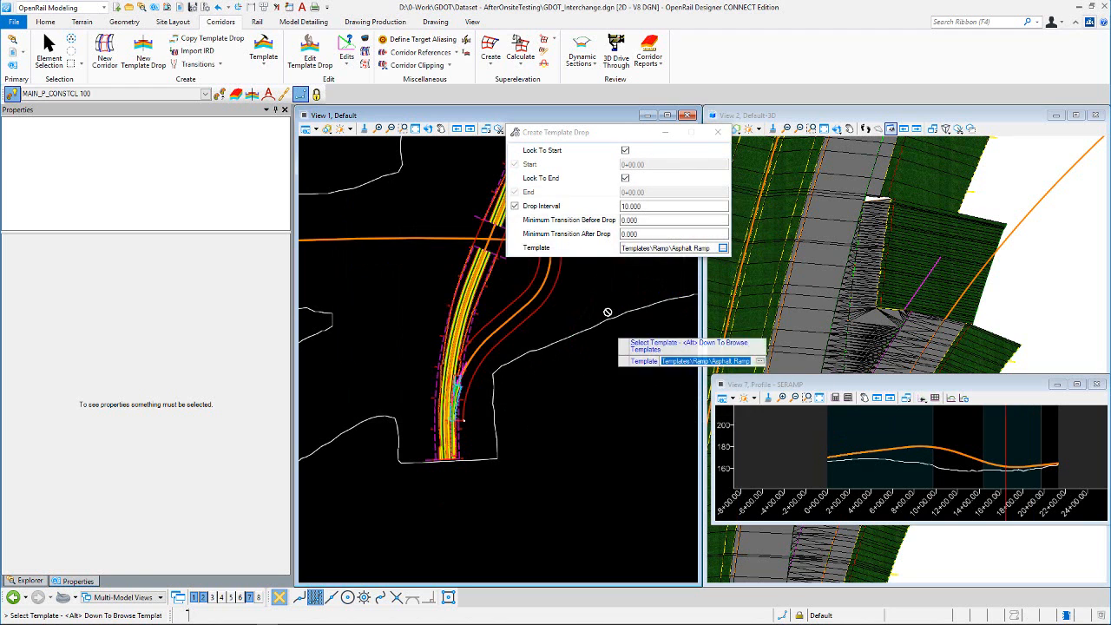
left_click(598, 309)
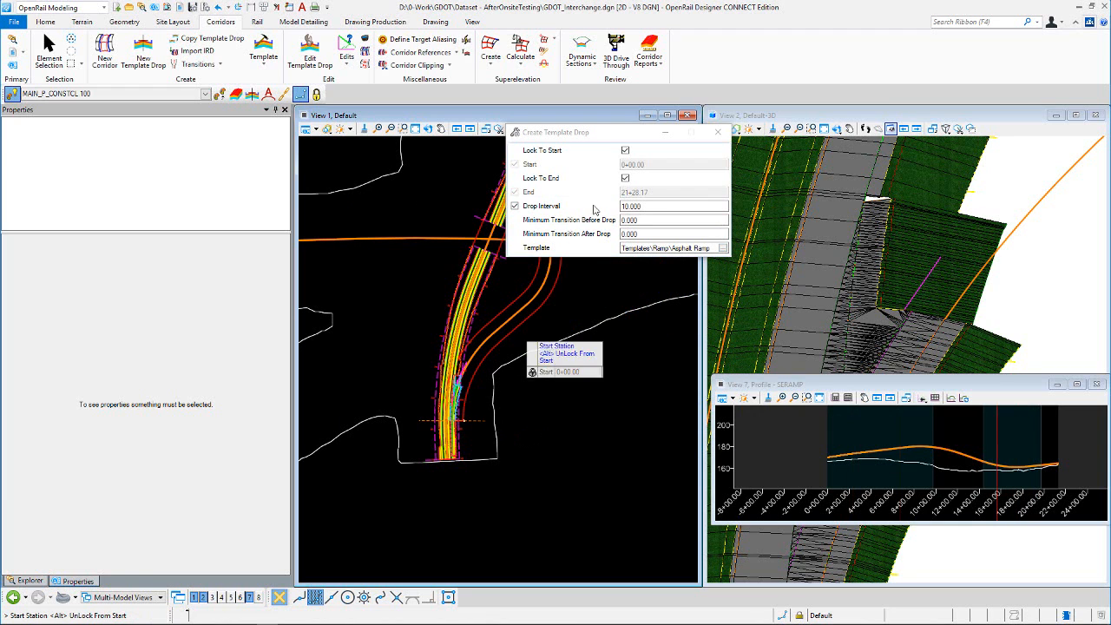
left_click(625, 152)
left_click(626, 179)
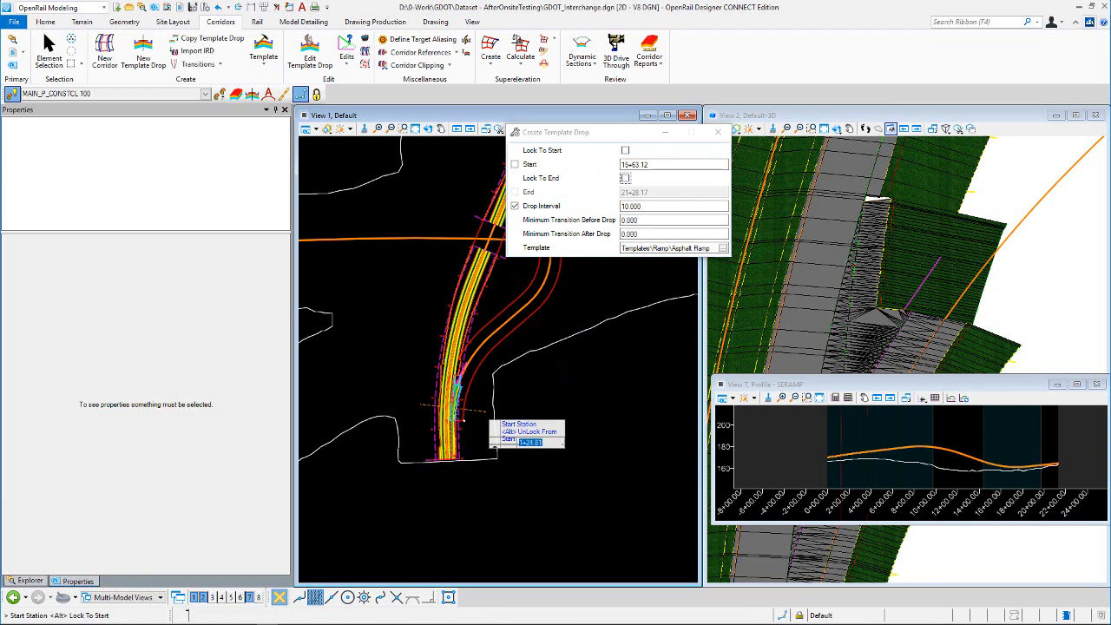
- Set the template drop range from station 3+52.36, where the ramp separates from the mainline, to 19+68.35 short of the crossing road
scroll(464, 460, "up", 4)
scroll(469, 395, "up", 5)
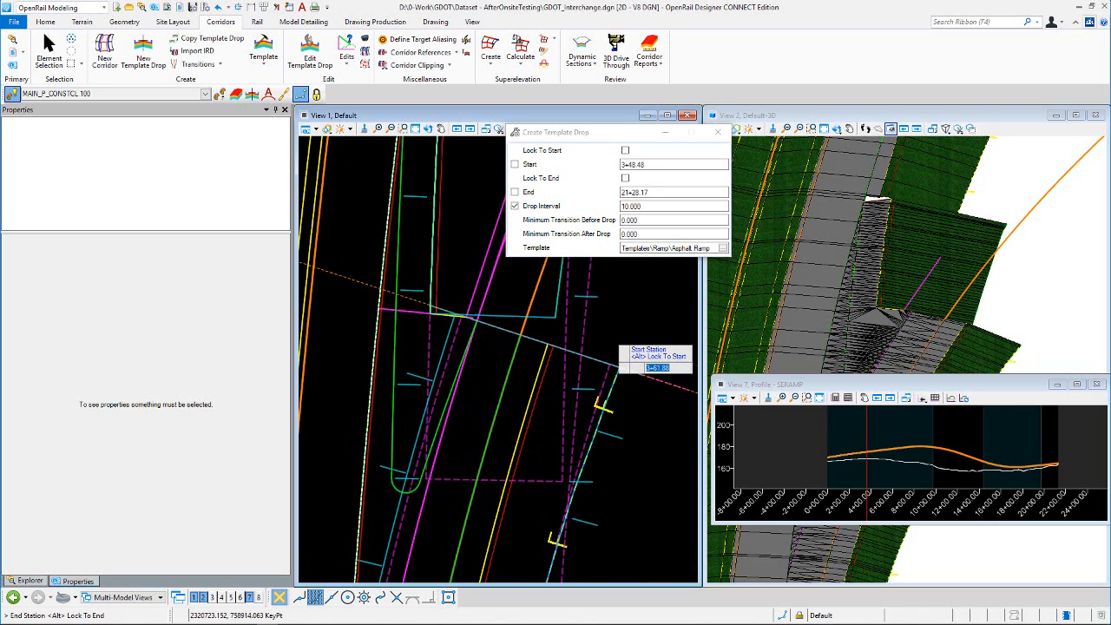
left_click(521, 333)
scroll(469, 465, "down", 4)
scroll(452, 467, "down", 5)
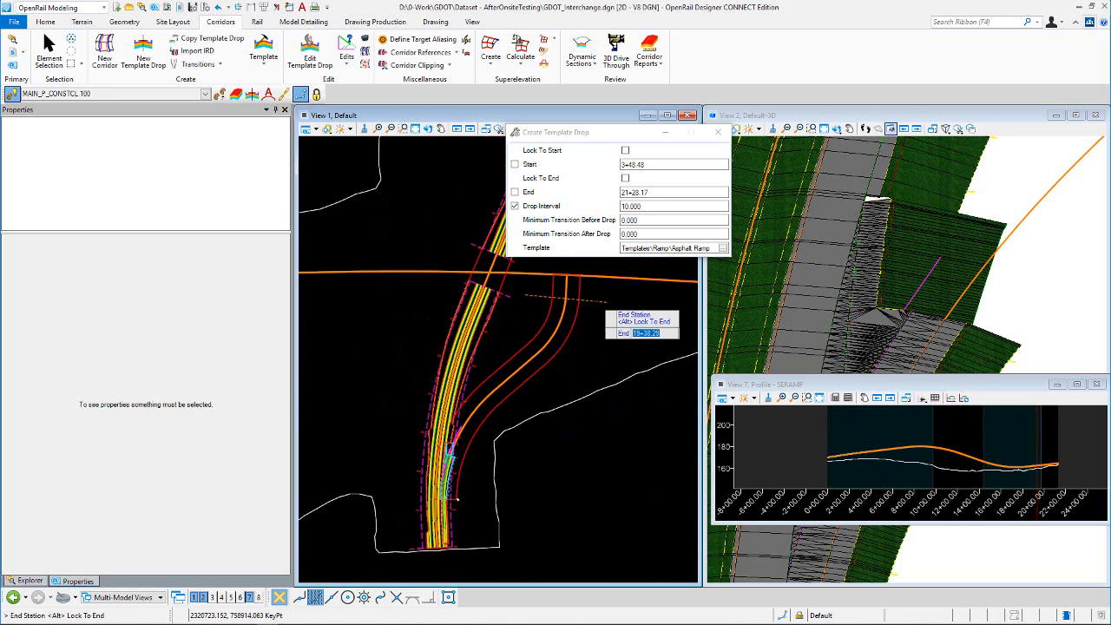
left_click(605, 310)
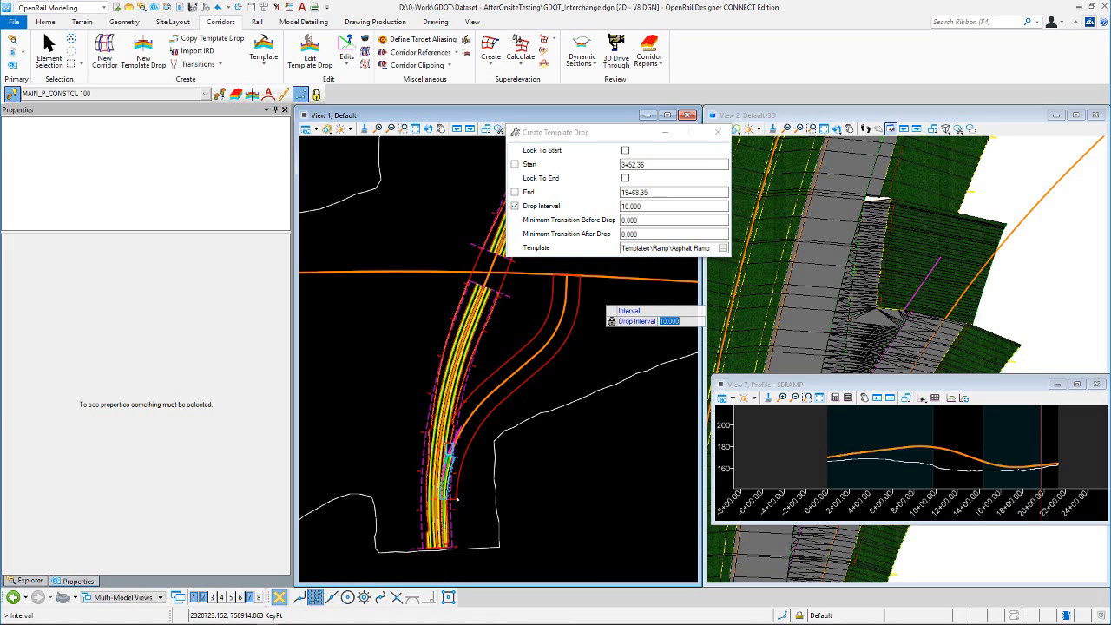
- Place the ramp template drop with a 10.000 drop interval and 0.000 minimum transitions before and after it
key("Return")
key("Return")
key("Return")
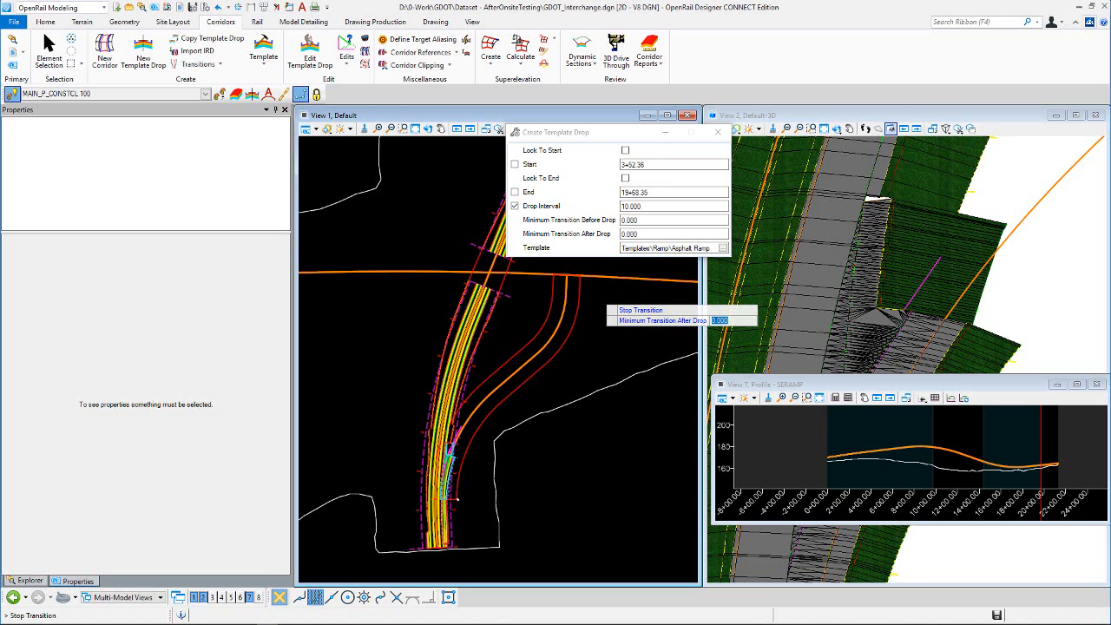
key("Return")
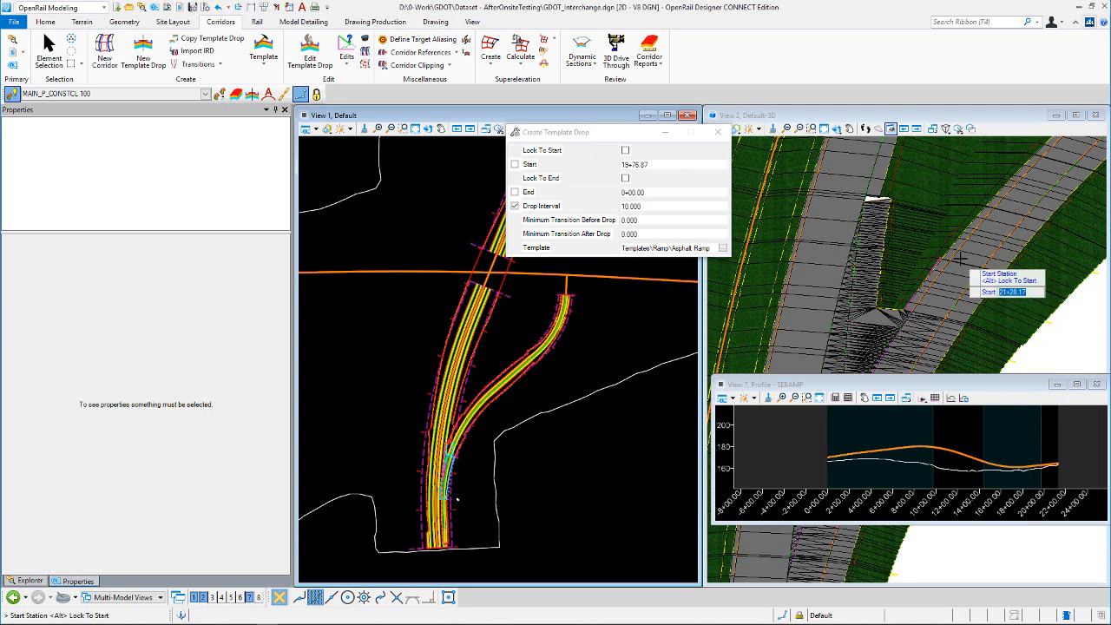
- Examine the 3D model around the gore, where the ramp corridor's slopes meet the mainline corridor
scroll(959, 250, "down", 1)
scroll(964, 253, "down", 2)
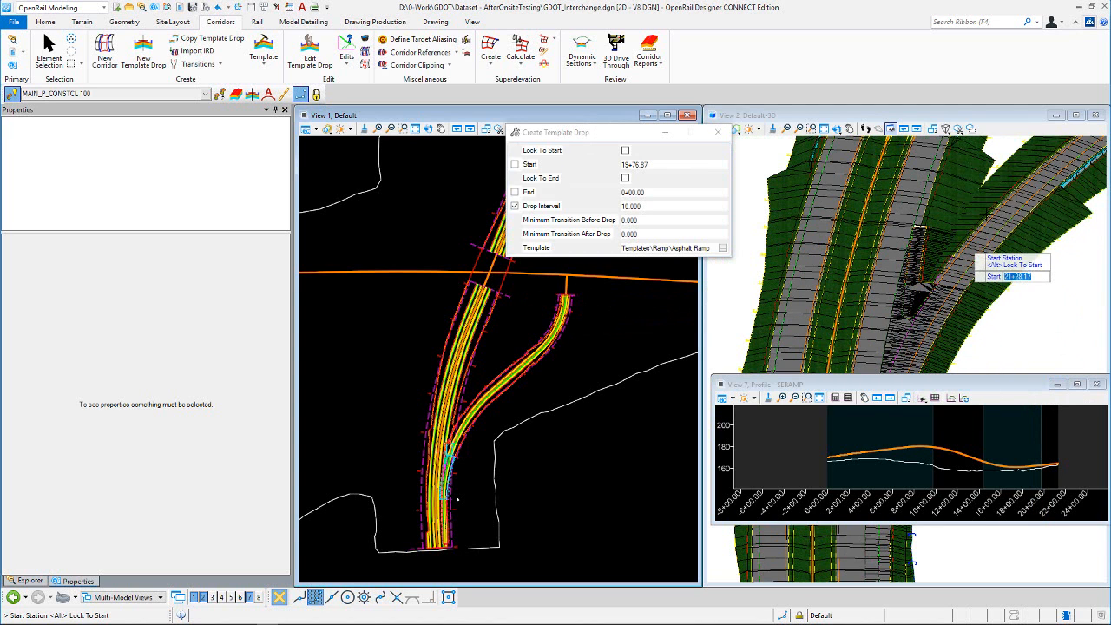
scroll(922, 226, "up", 1)
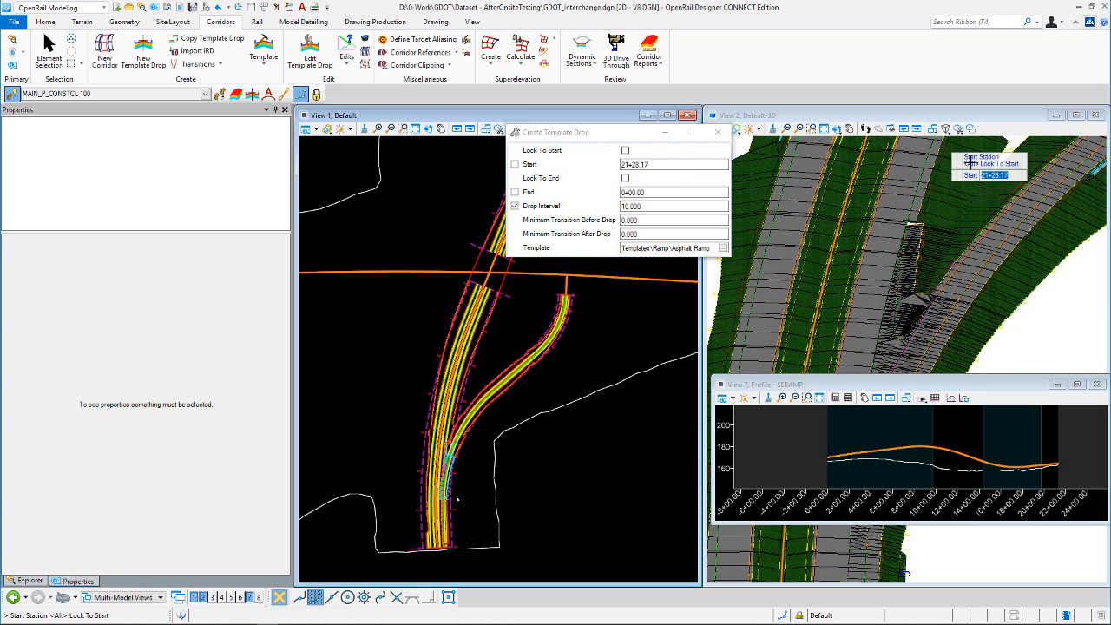
scroll(920, 196, "up", 1)
scroll(923, 194, "up", 3)
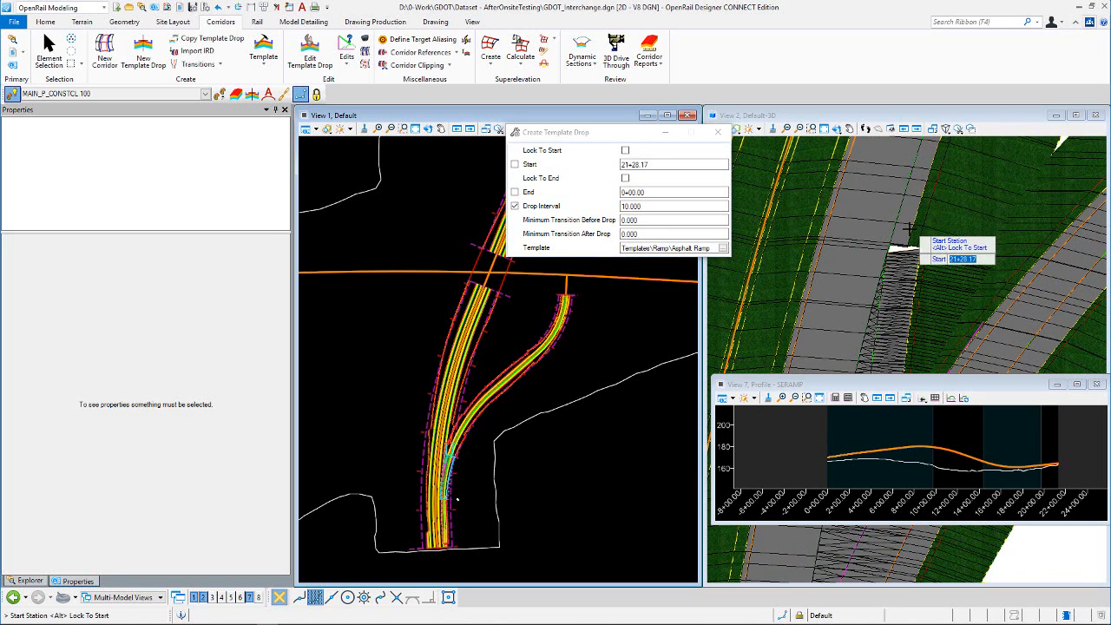
scroll(917, 199, "down", 3)
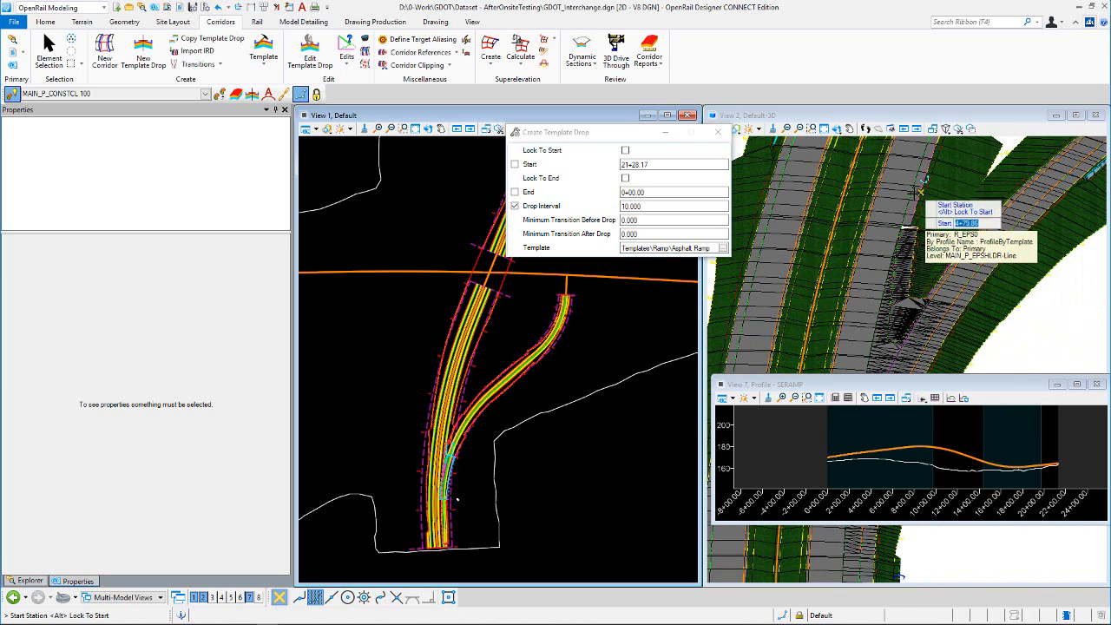
scroll(907, 215, "up", 1)
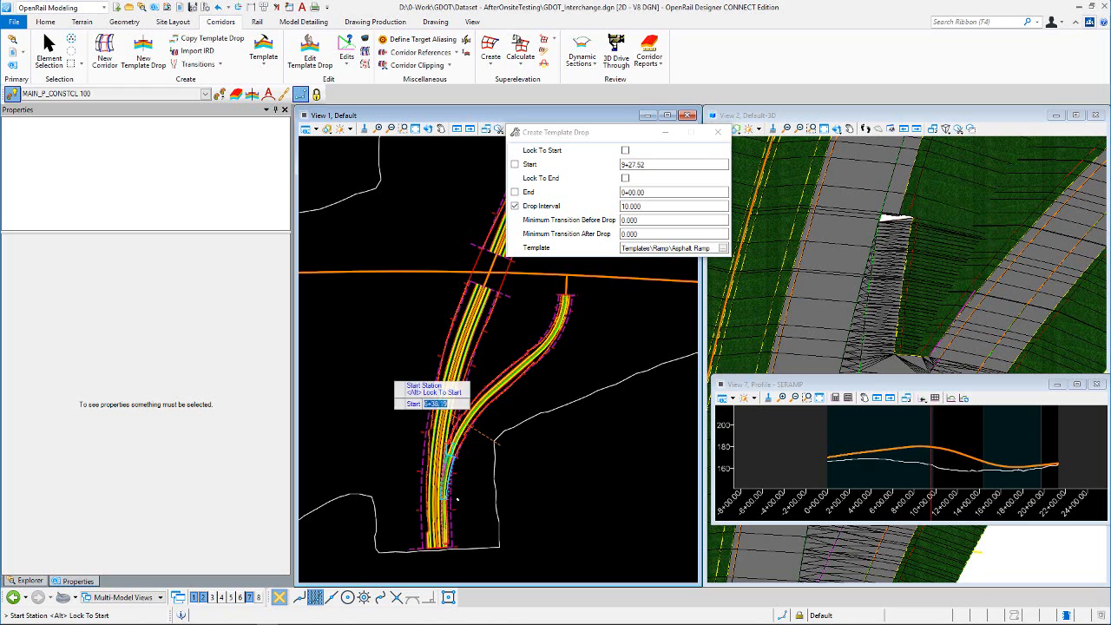
- Start a parametric constraint on the Primary corridor with the Asphalt Shldr Pavement Width_R label
left_click(367, 40)
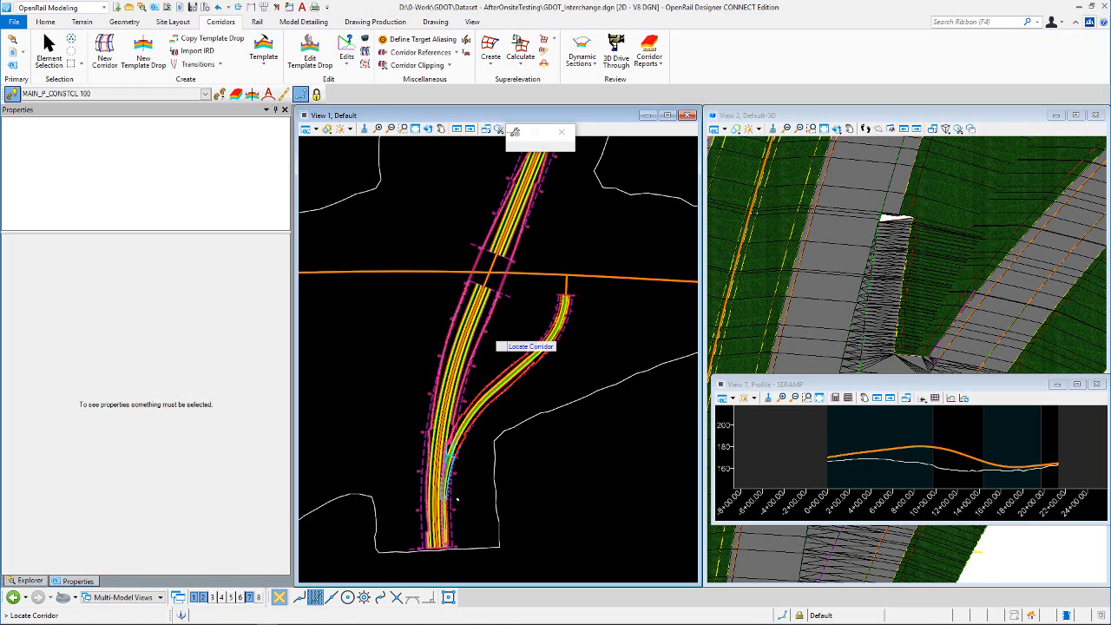
left_click(487, 340)
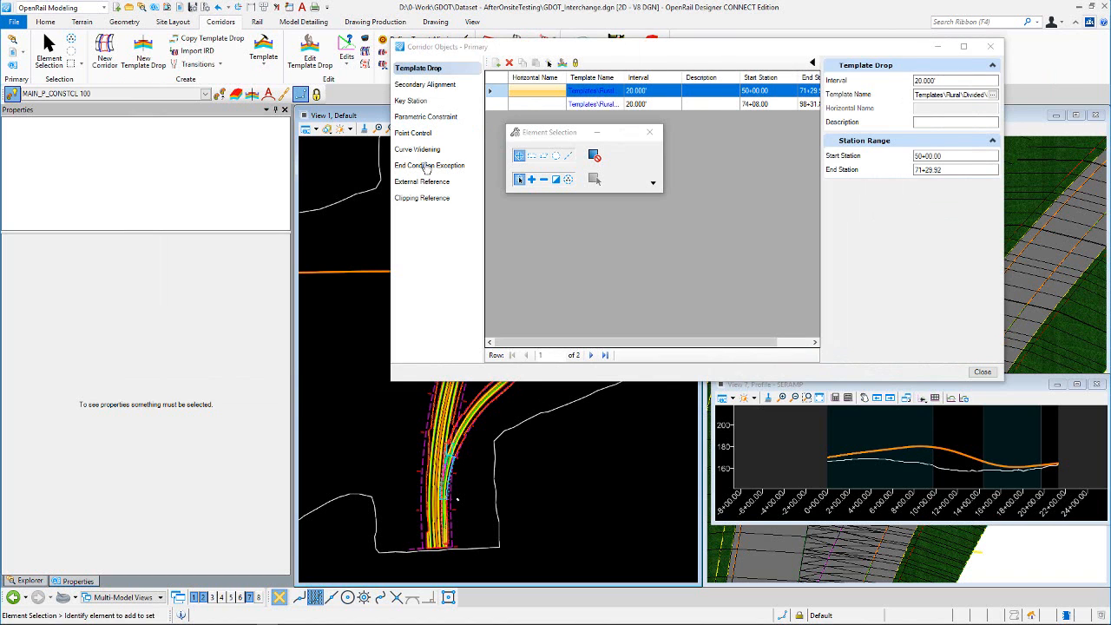
left_click(426, 115)
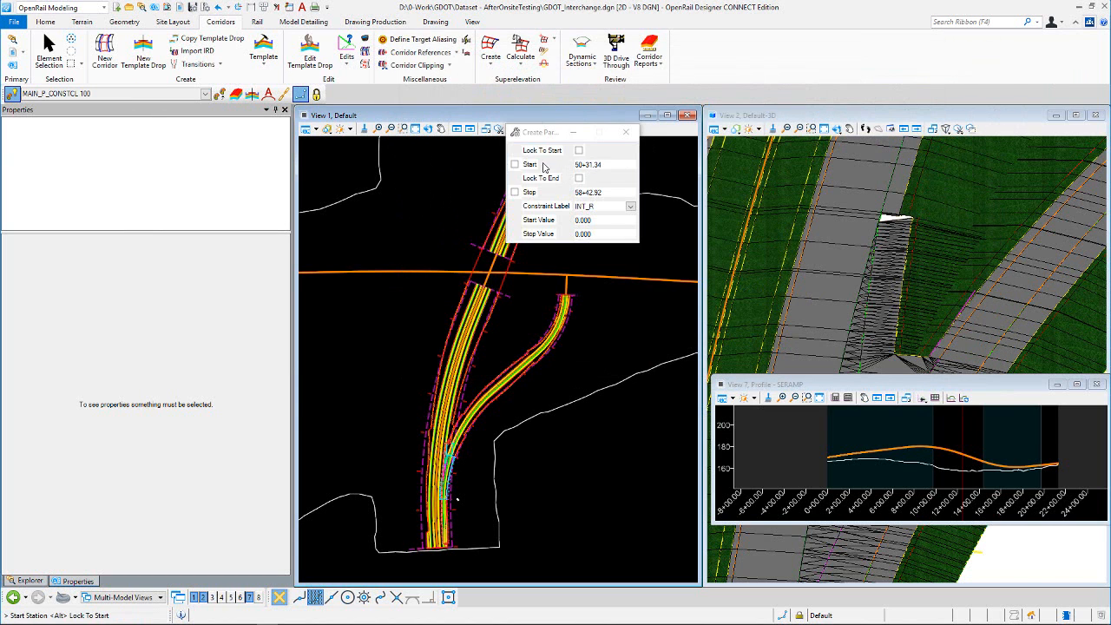
left_click(629, 207)
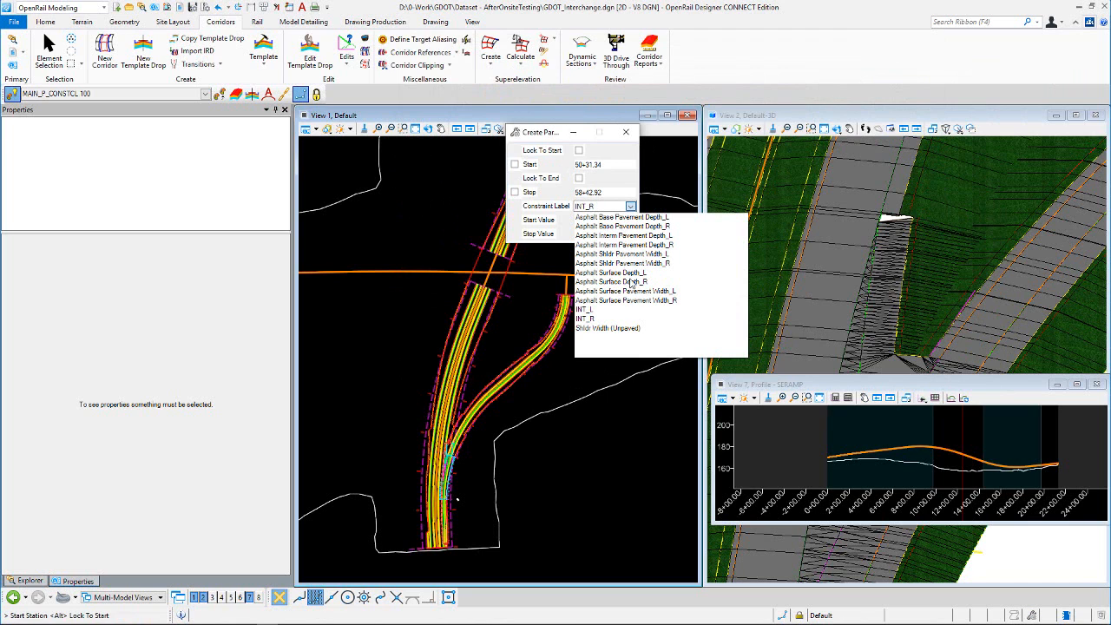
left_click(631, 302)
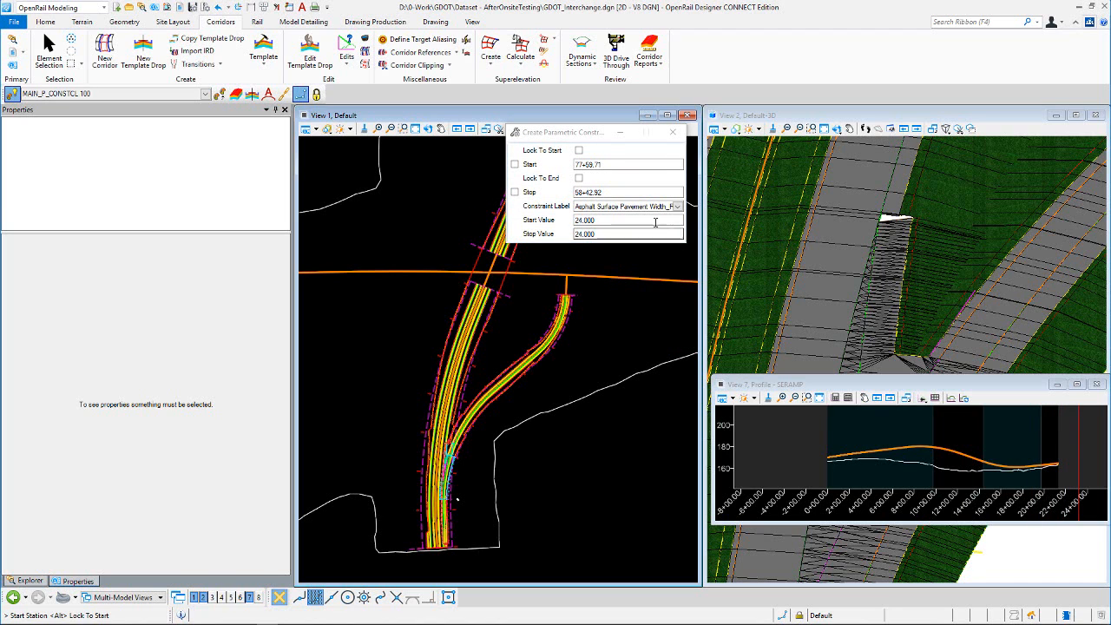
left_click(677, 207)
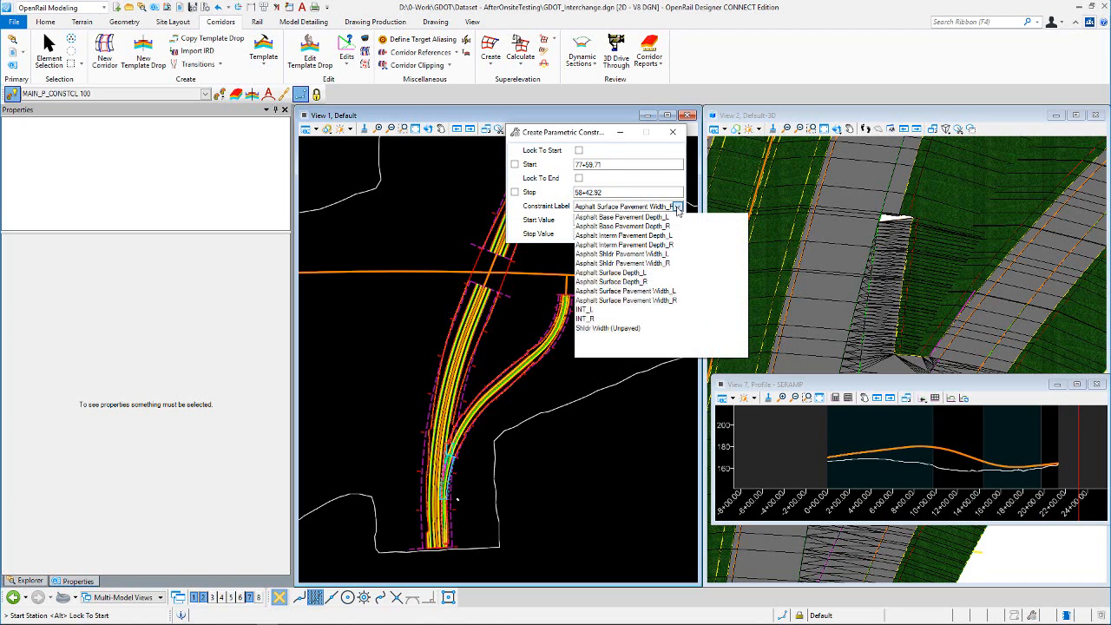
left_click(627, 263)
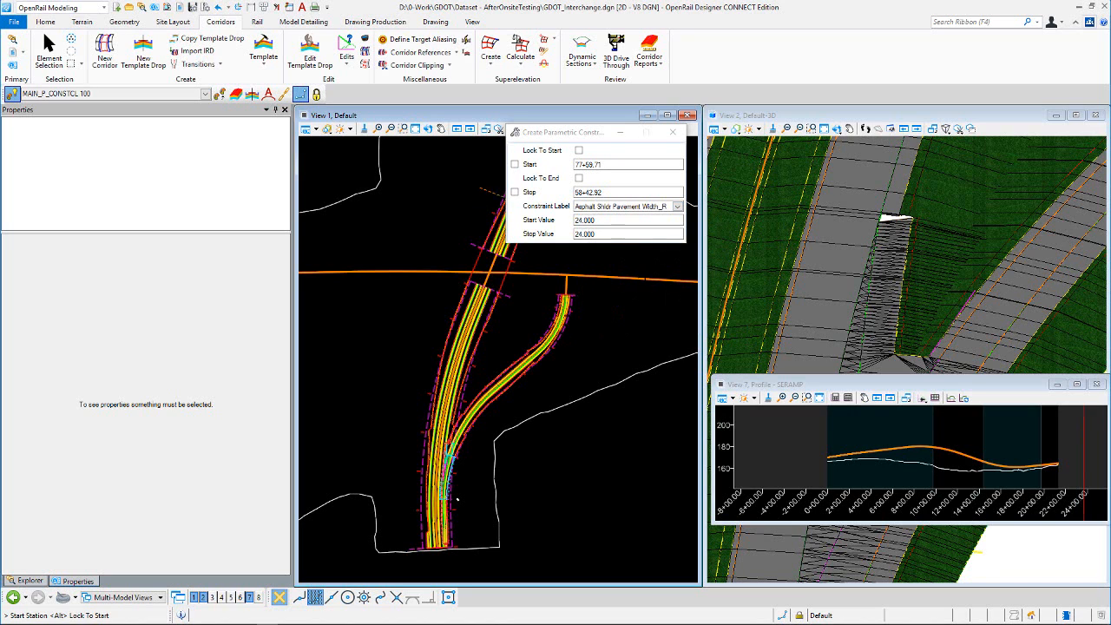
- Constrain the paved shoulder width to 12.000 at start and stop, locked to the corridor's start and end
left_click_drag(599, 223, 554, 223)
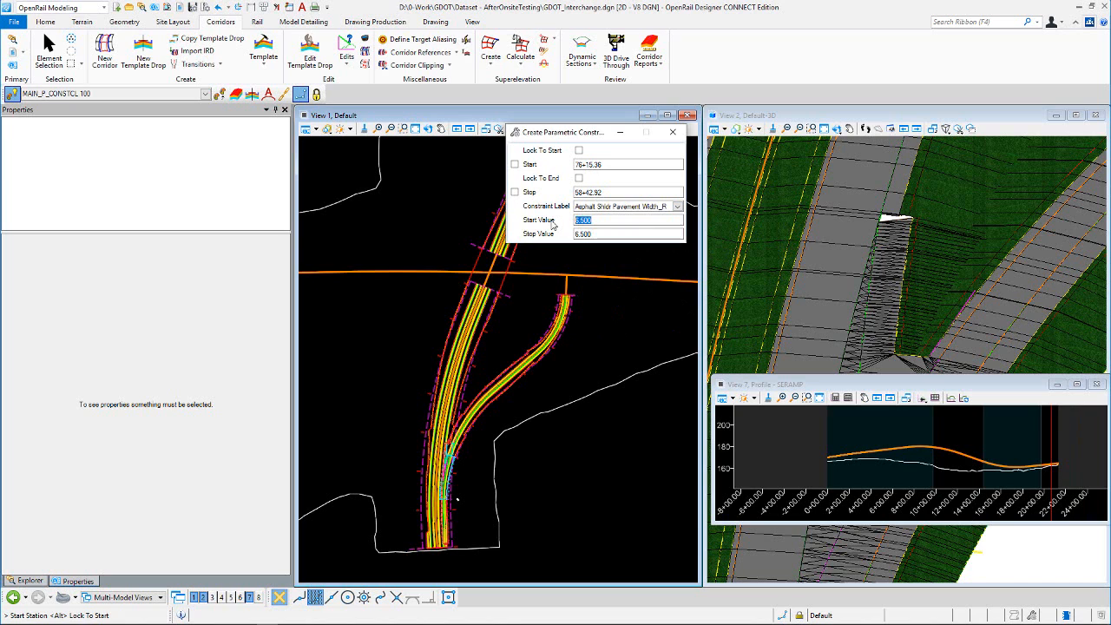
key("Tab")
type("1")
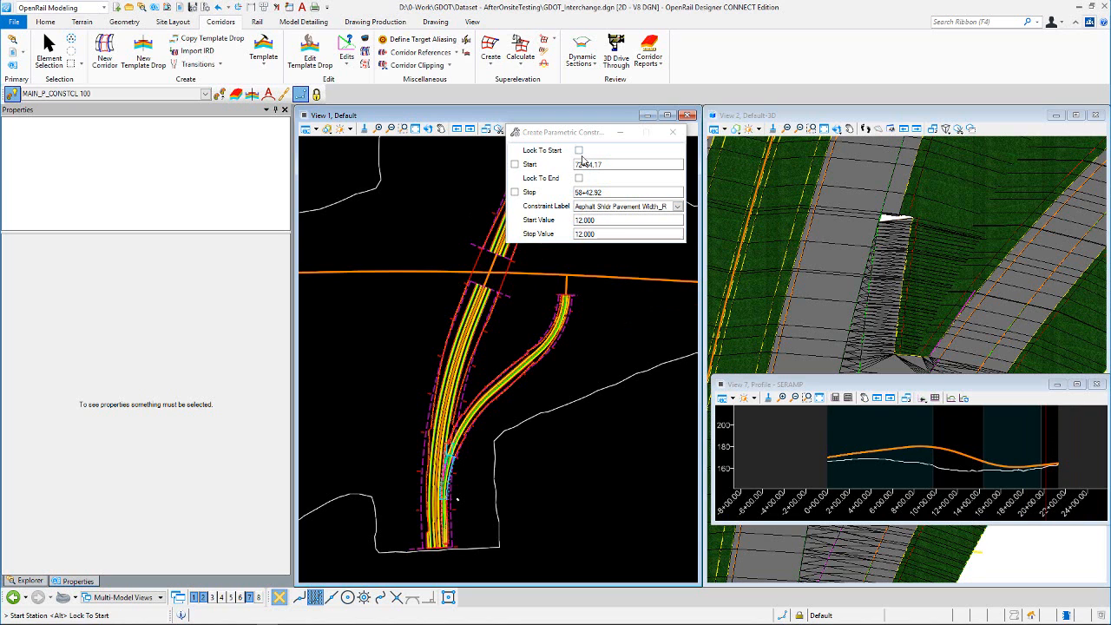
key("alt")
key("Return")
key("alt")
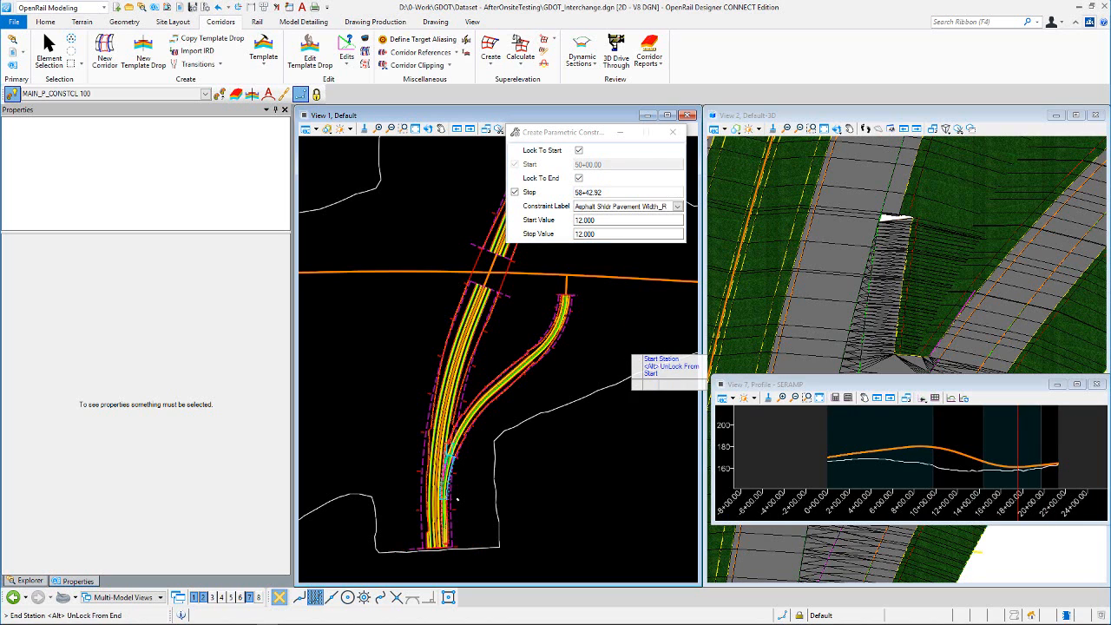
key("Return")
key("Return")
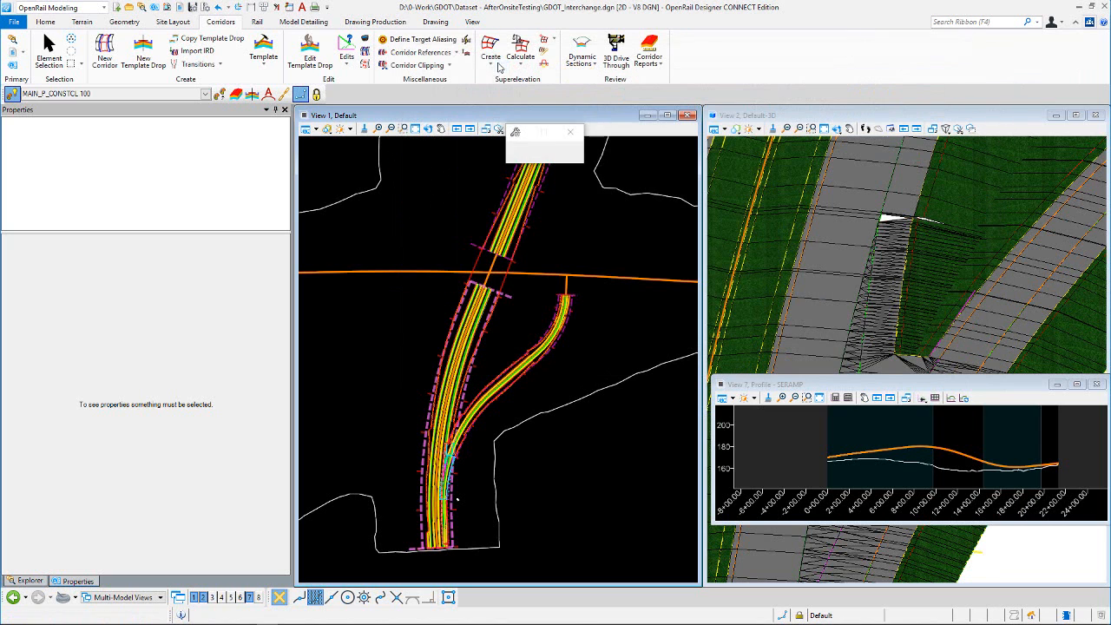
- Choose the Shldr Width (Unpaved) label for another parametric constraint on the Primary corridor, keeping the start and end locks
left_click(670, 206)
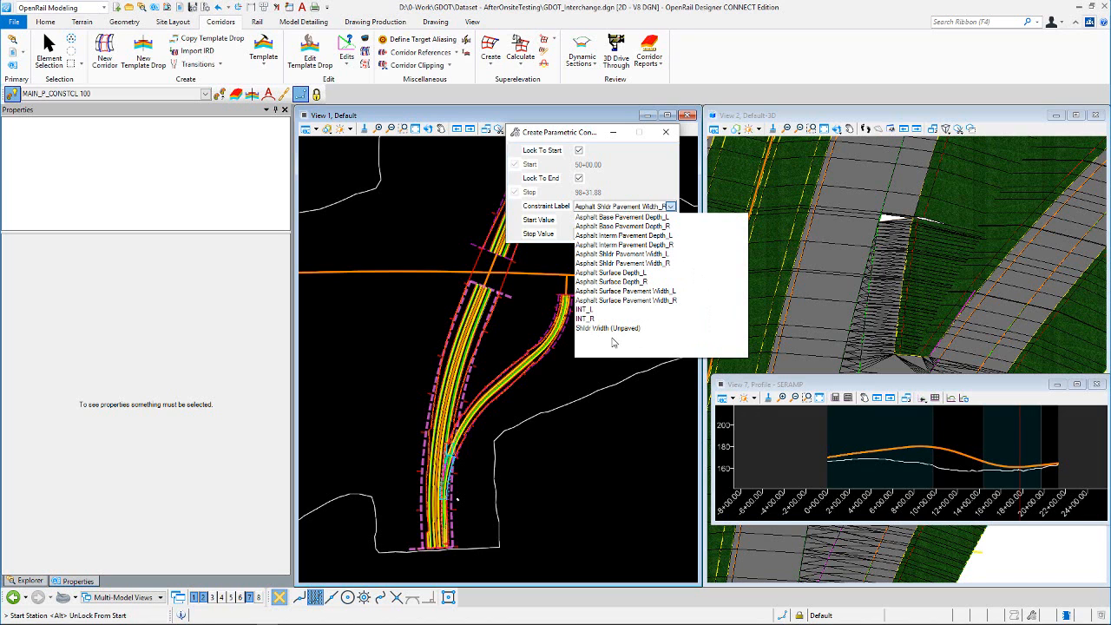
left_click(605, 330)
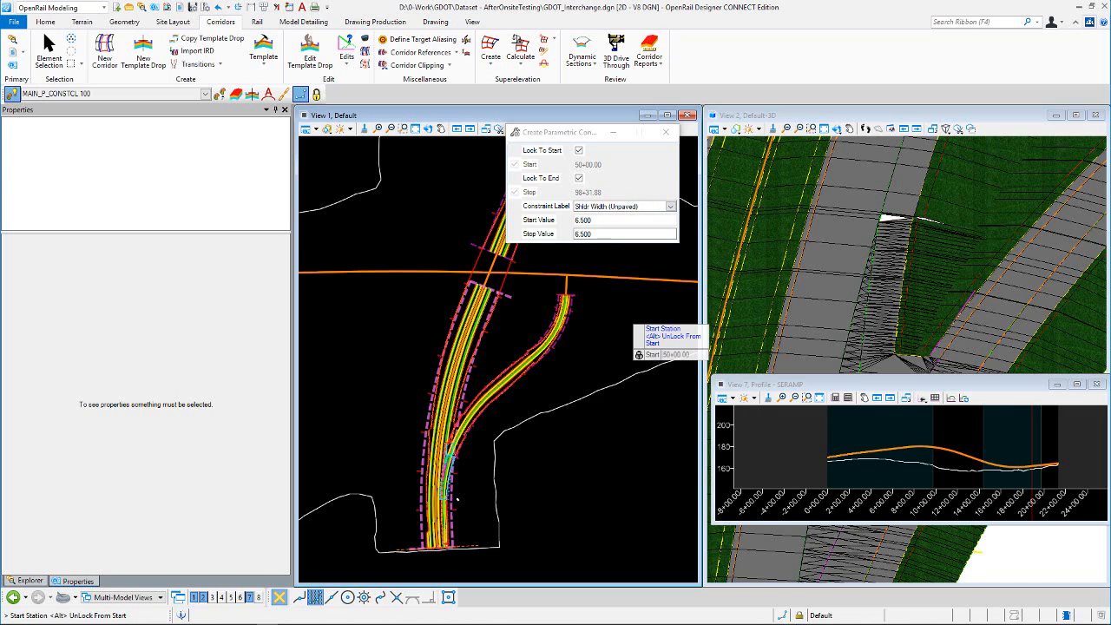
scroll(914, 222, "up", 3)
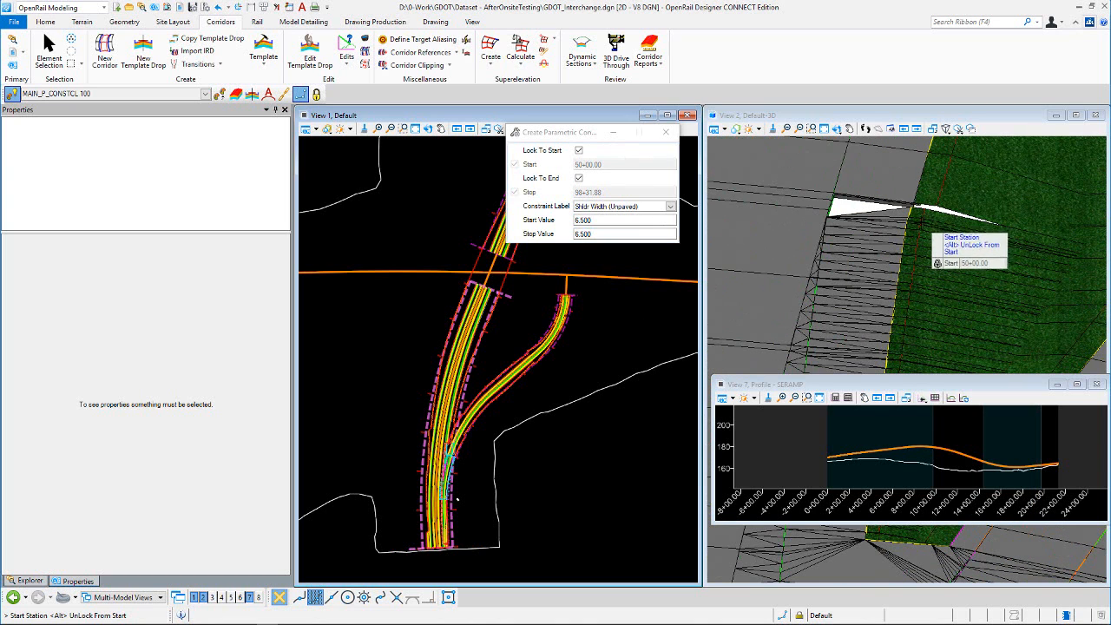
scroll(943, 172, "up", 2)
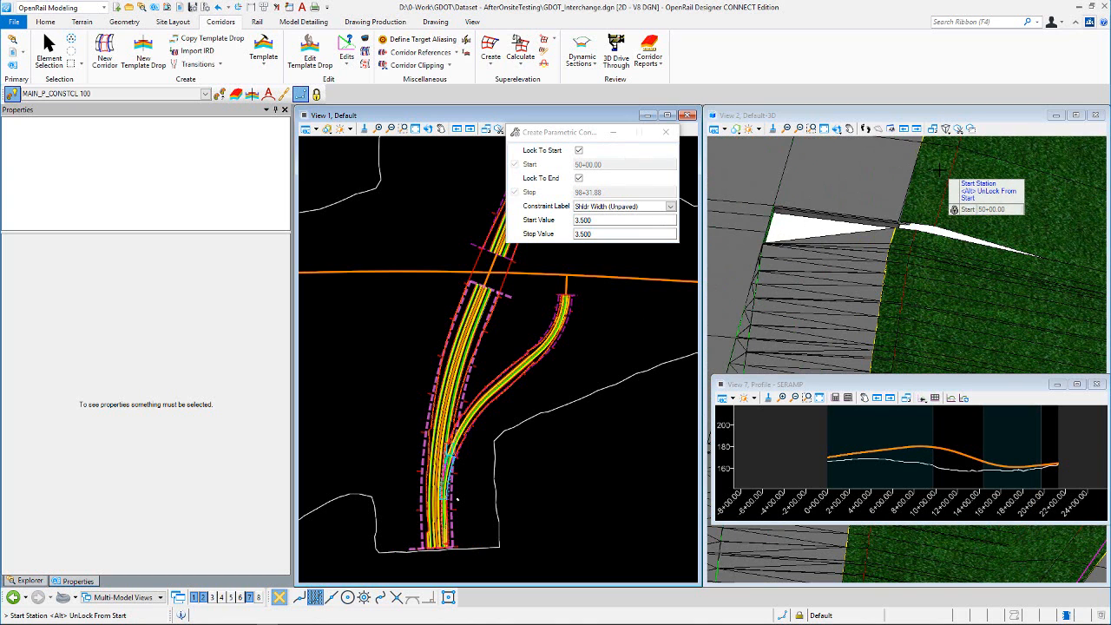
scroll(927, 213, "up", 2)
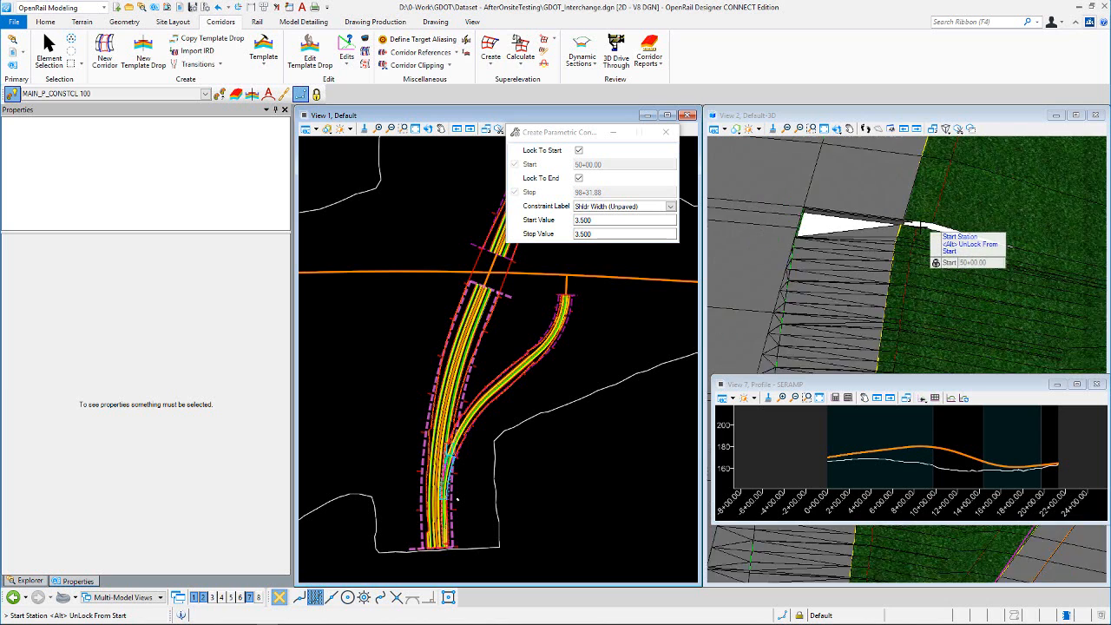
scroll(924, 224, "up", 1)
scroll(931, 208, "up", 1)
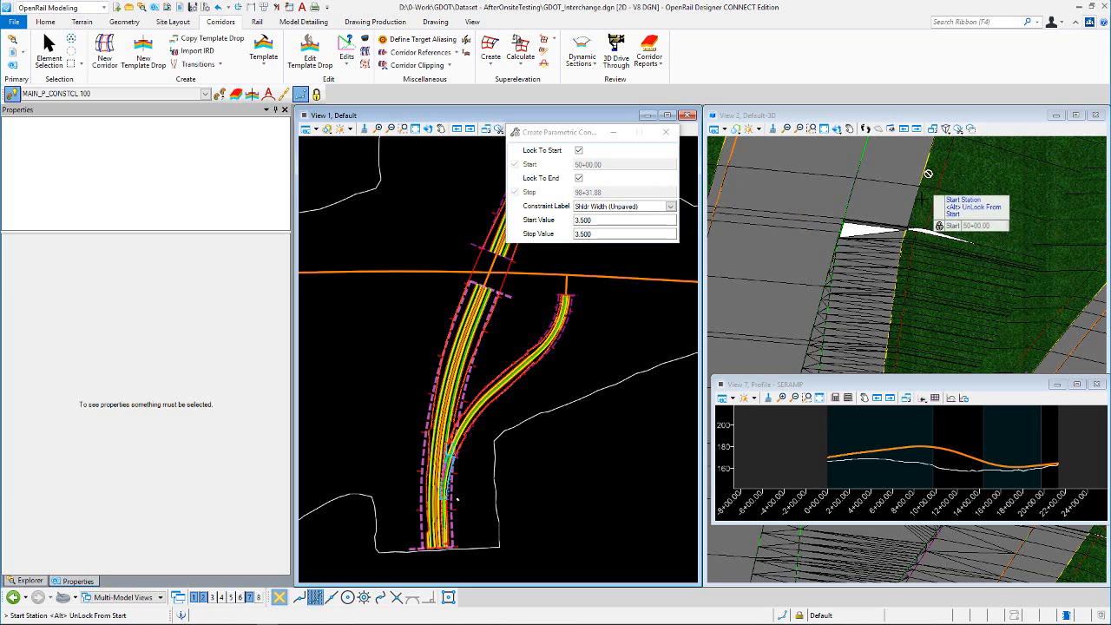
- Set the unpaved shoulder constraint's start and stop values to 2.000, apply it from 50+00.00 to 98+31.88, and close the Primary corridor's objects
key("Tab")
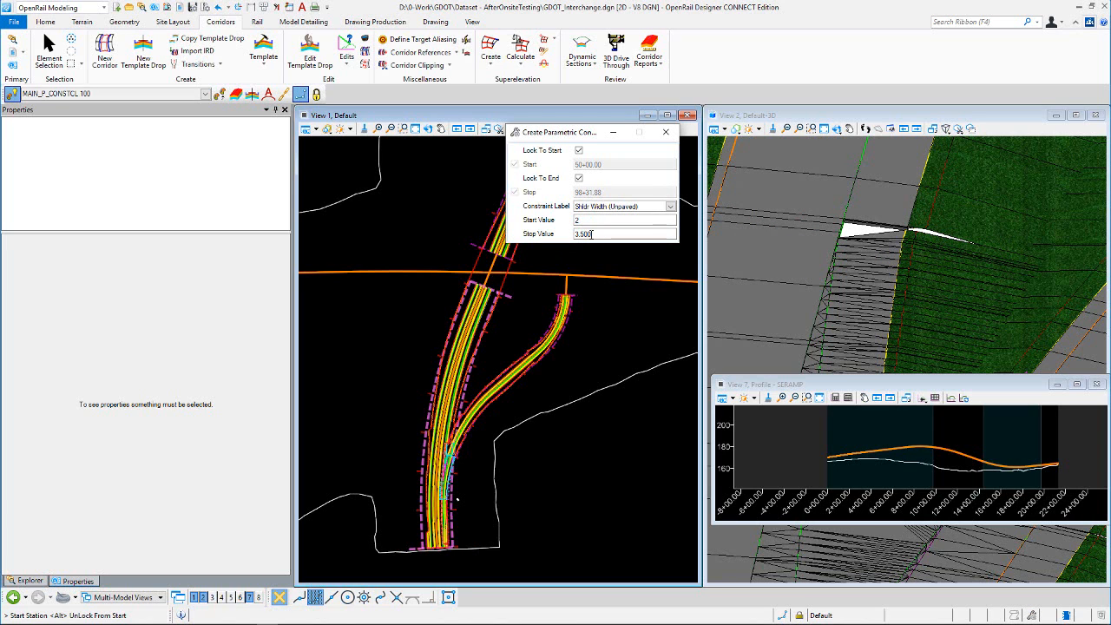
type("2")
key("Return")
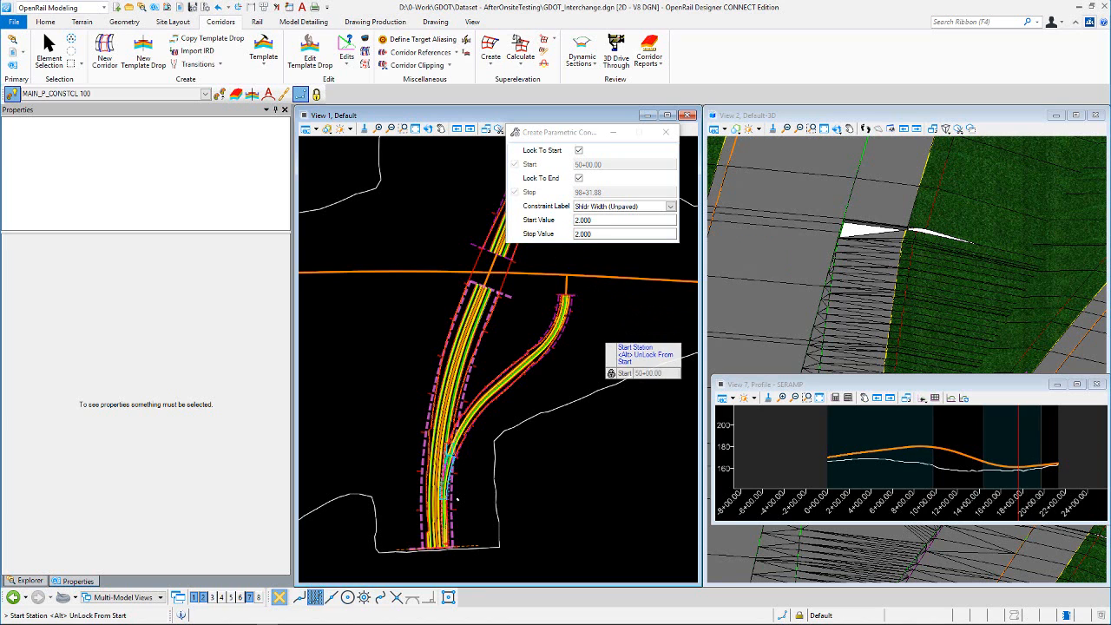
left_click(605, 342)
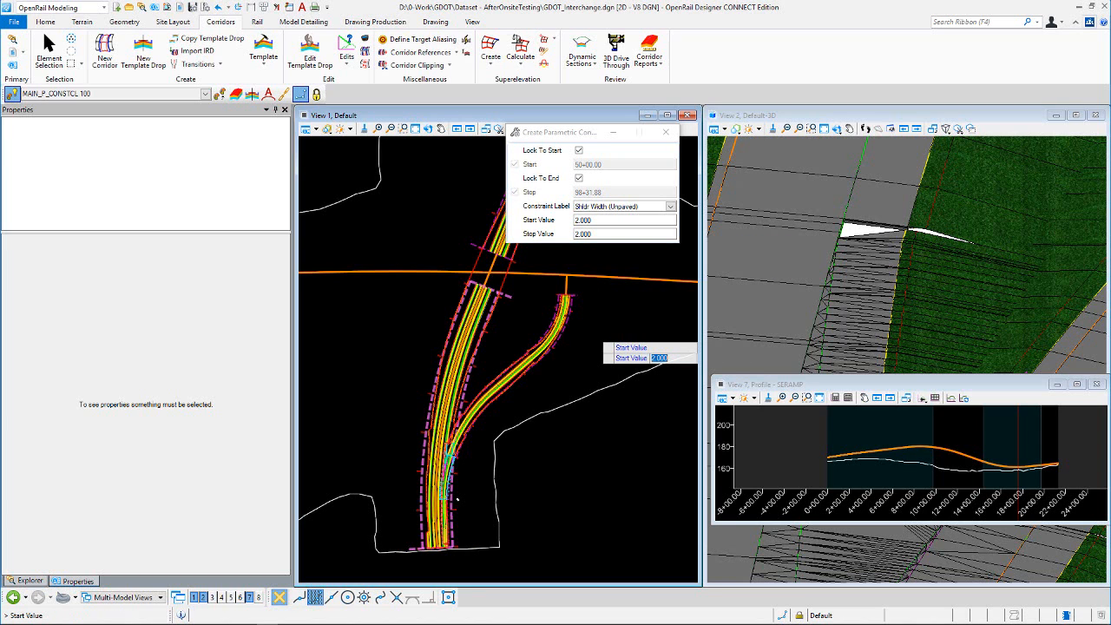
left_click(602, 346)
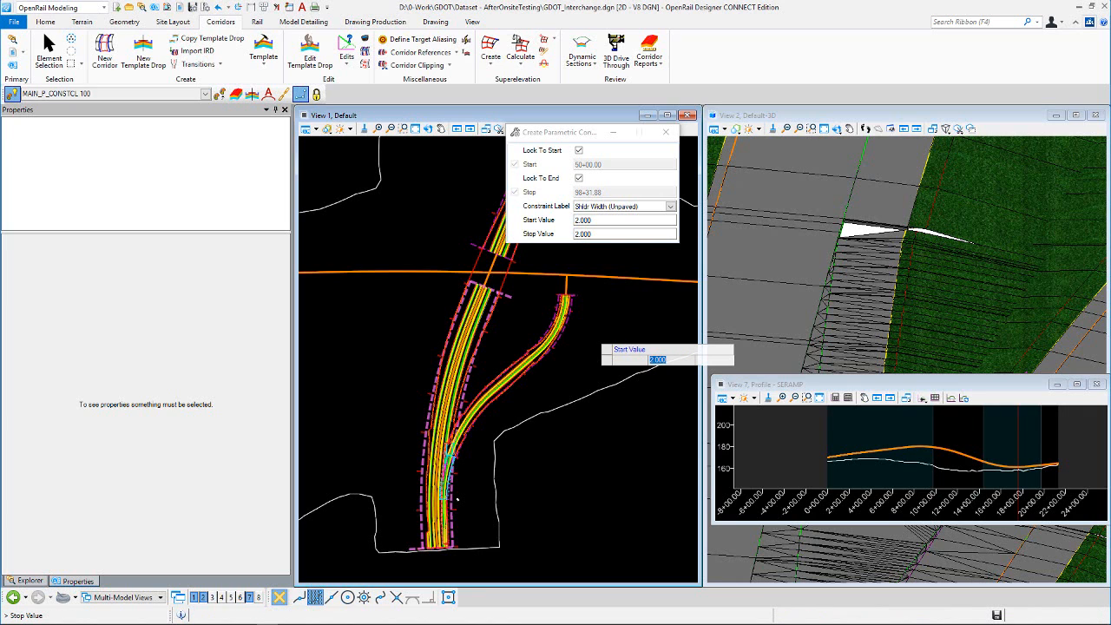
left_click(593, 337)
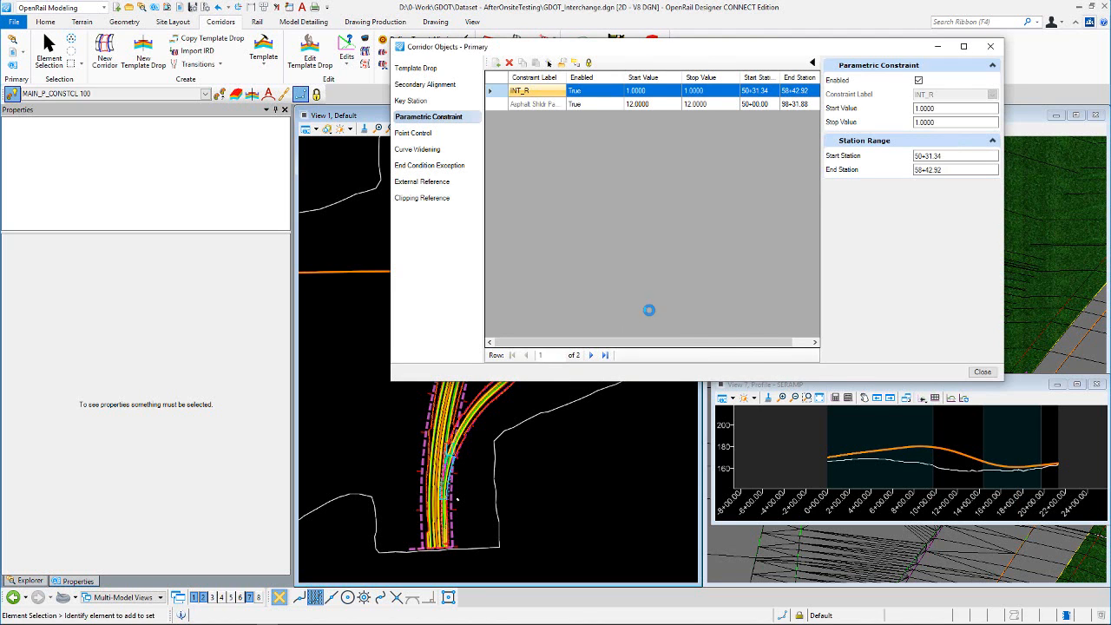
left_click(983, 372)
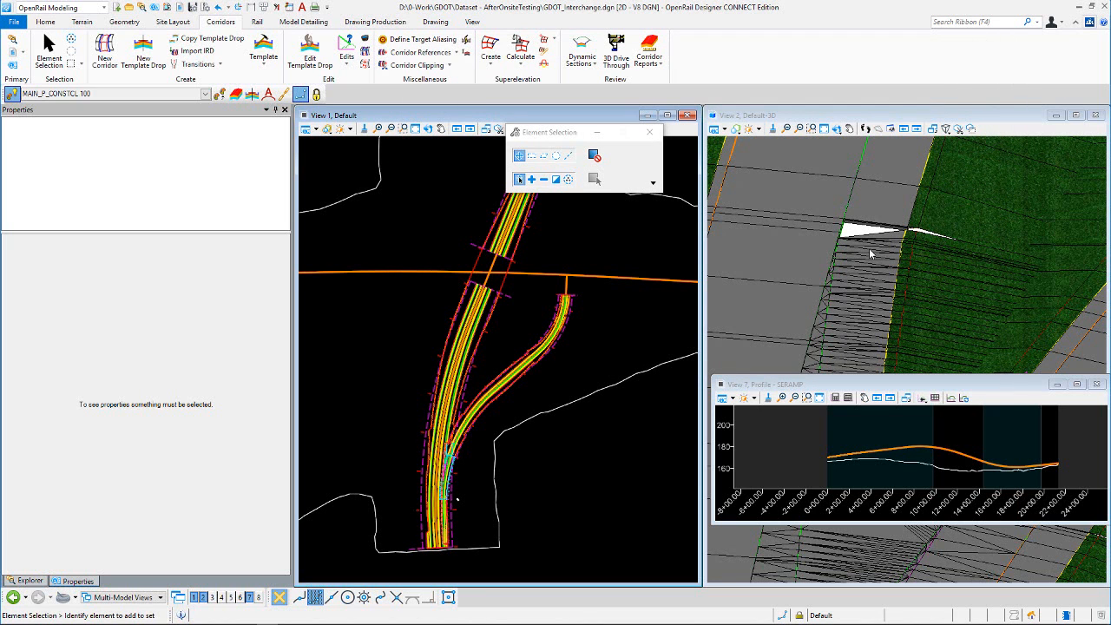
- Examine the gap in the 3D model beside the mainline's right shoulder just beyond the gore
left_click(842, 129)
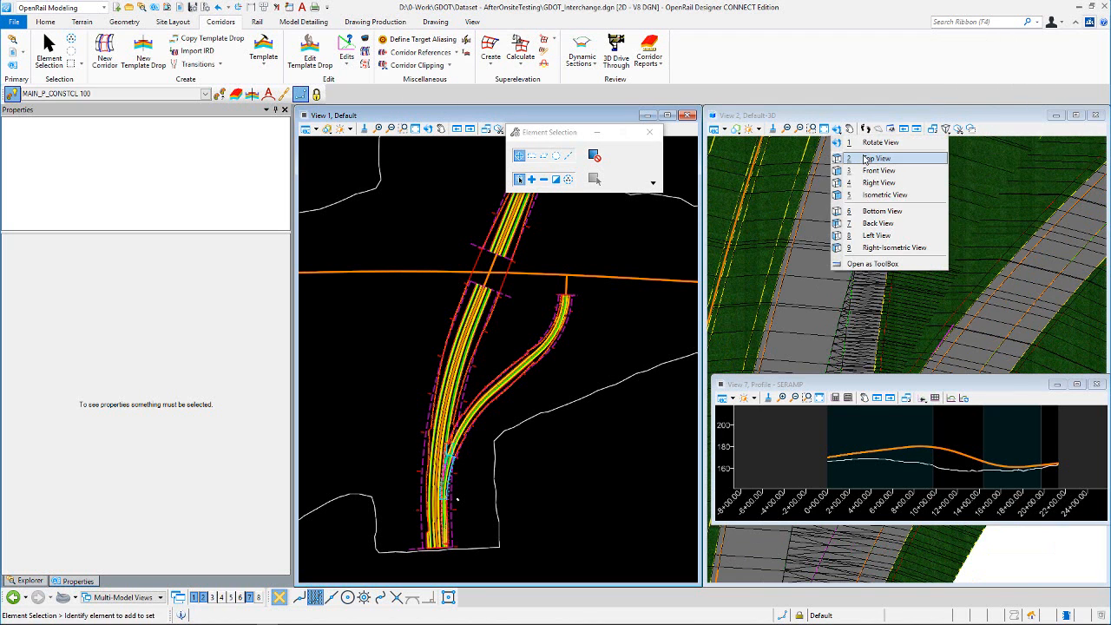
left_click(877, 143)
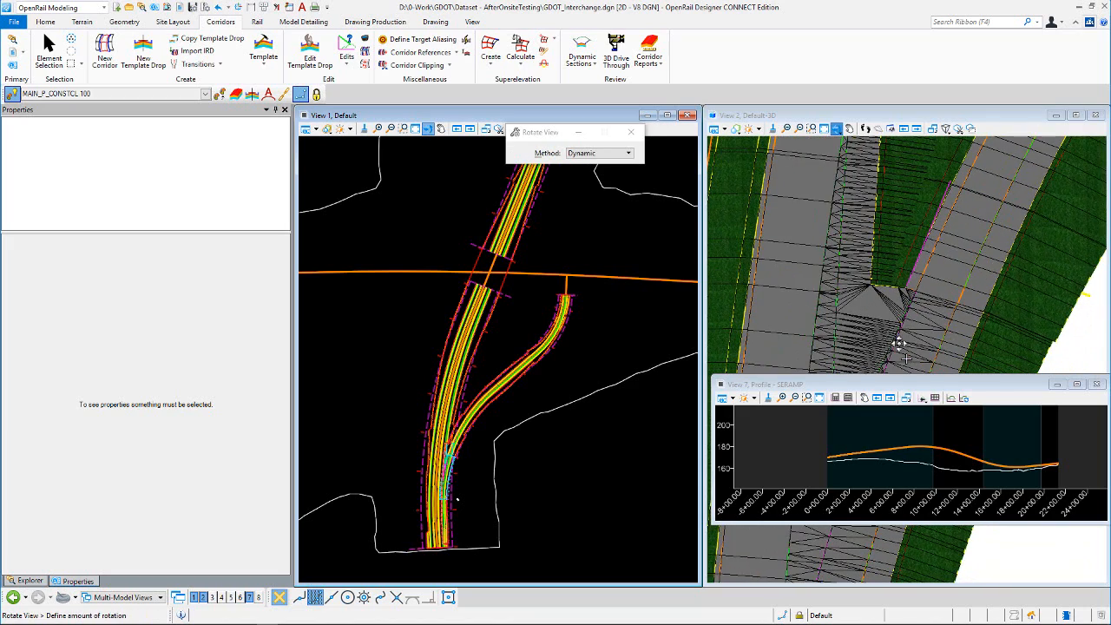
left_click(897, 328)
scroll(877, 260, "up", 5)
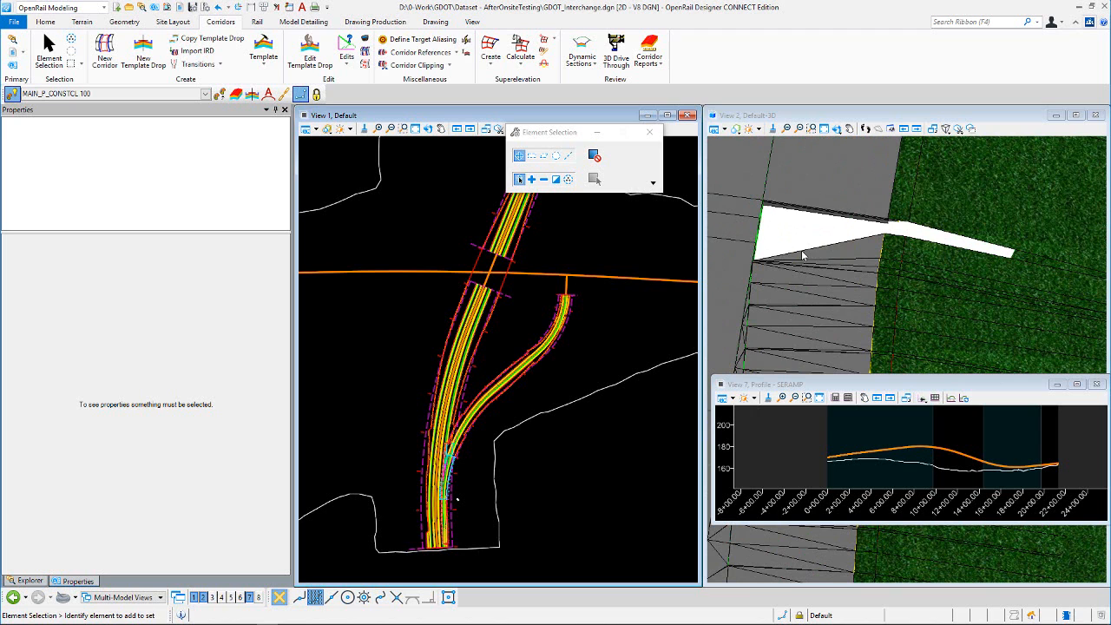
scroll(454, 459, "up", 2)
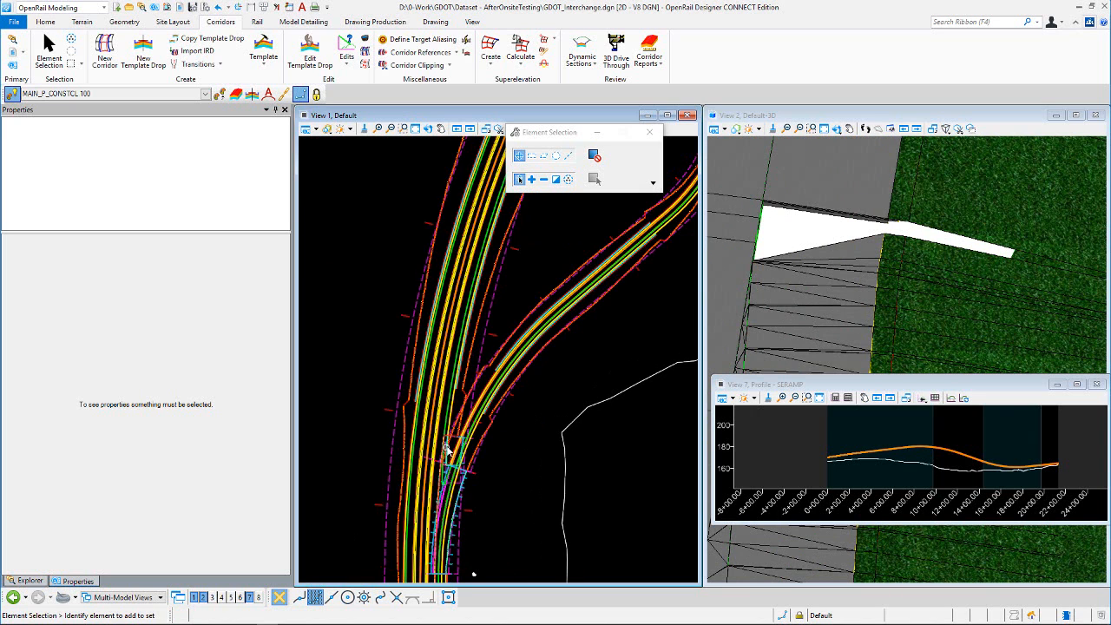
scroll(839, 222, "down", 3)
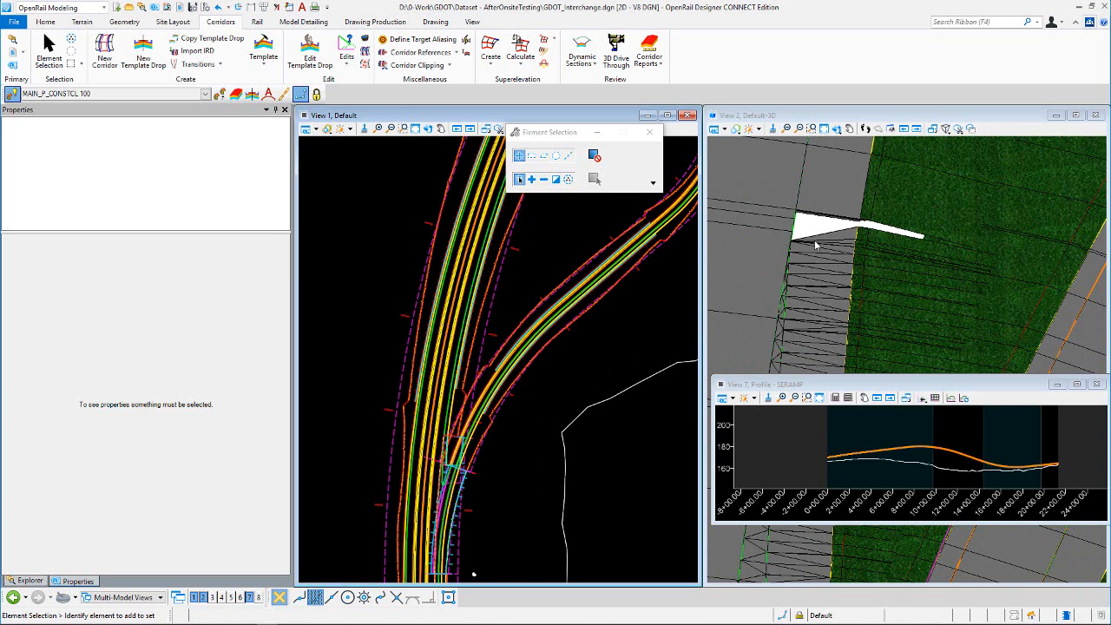
scroll(784, 235, "up", 3)
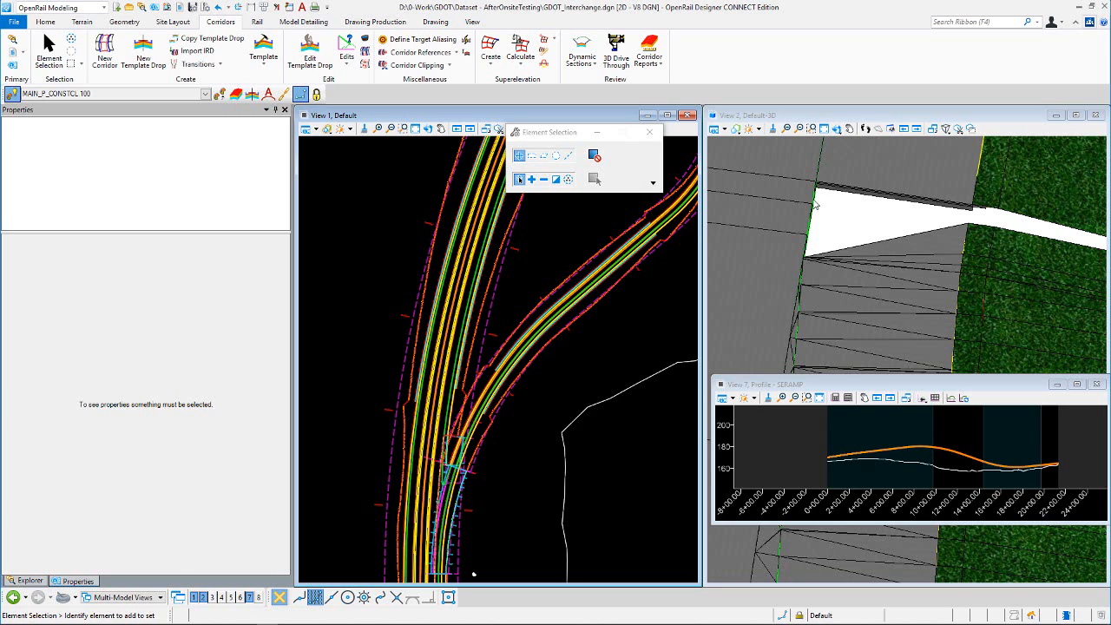
scroll(860, 219, "down", 3)
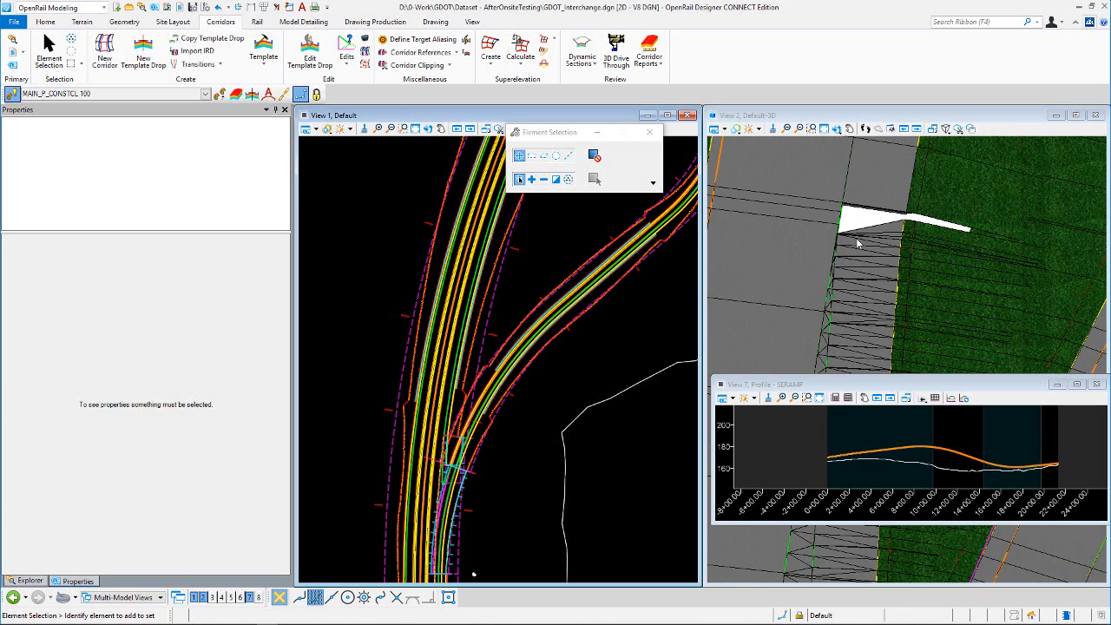
scroll(906, 233, "up", 2)
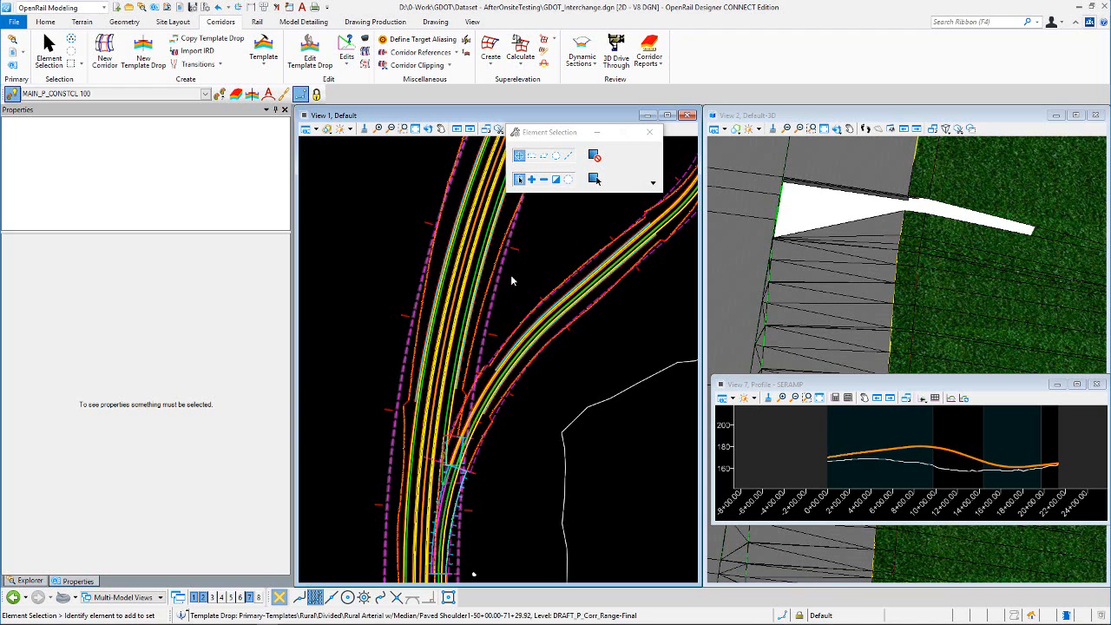
- Examine how the ramp and mainline corridors fit together around the gore in plan and 3D
left_click(528, 424)
left_click(528, 421)
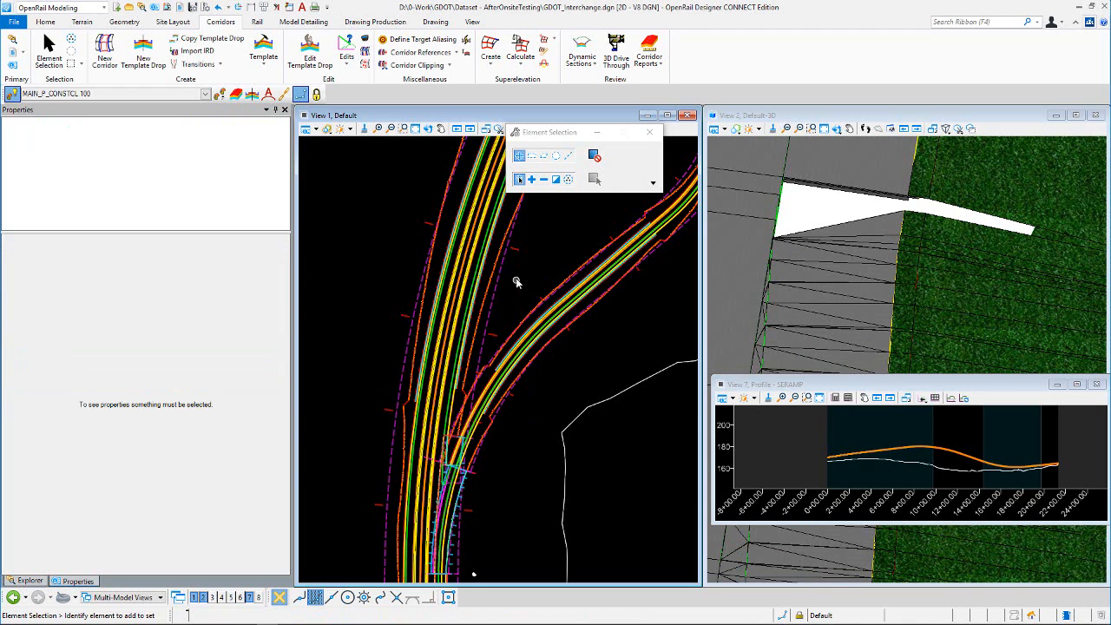
scroll(517, 273, "down", 2)
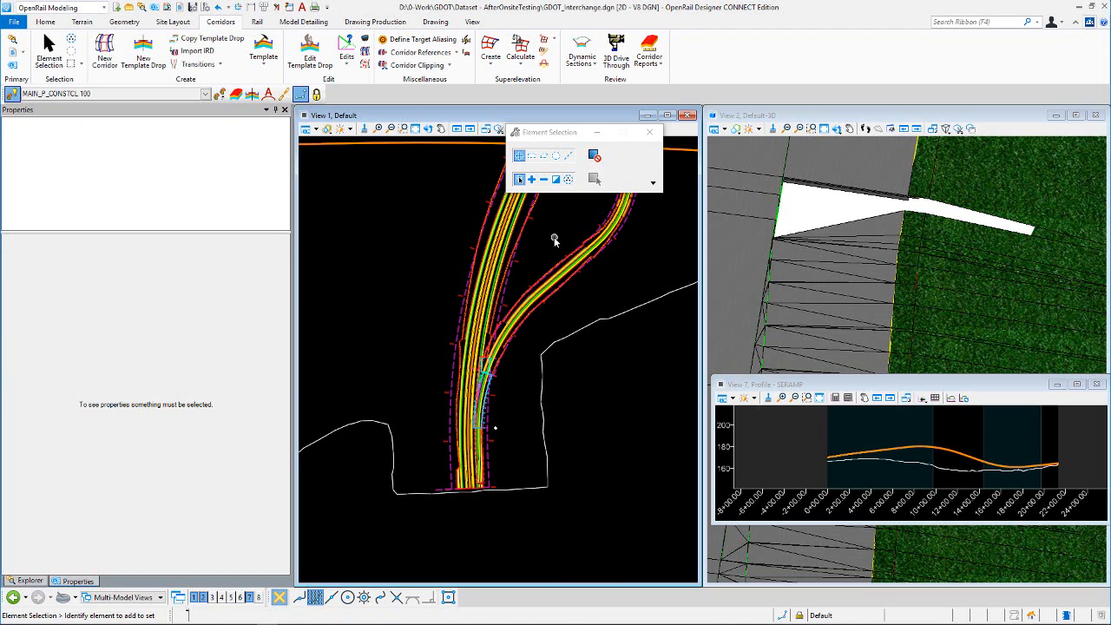
scroll(538, 357, "down", 1)
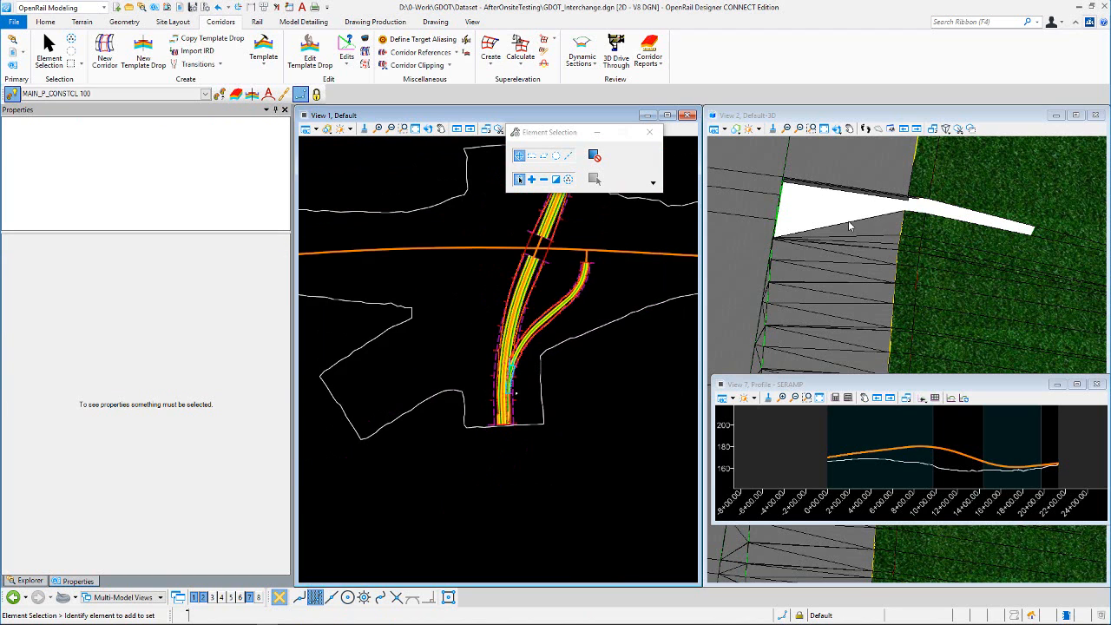
scroll(853, 228, "down", 2)
scroll(853, 228, "down", 2)
scroll(860, 248, "down", 2)
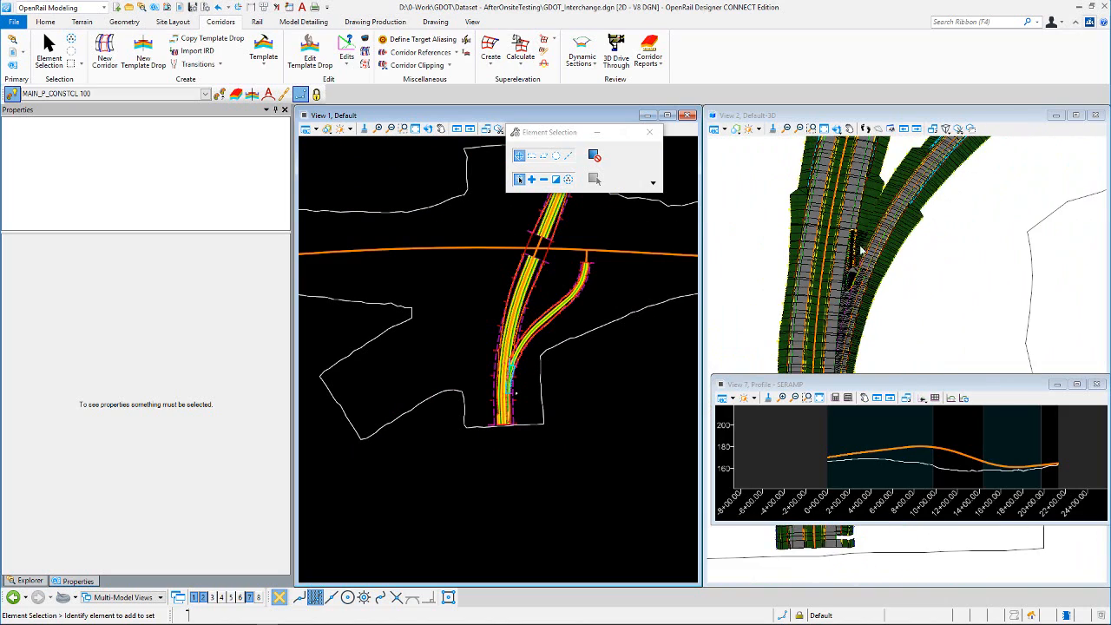
scroll(885, 183, "up", 3)
scroll(853, 293, "up", 3)
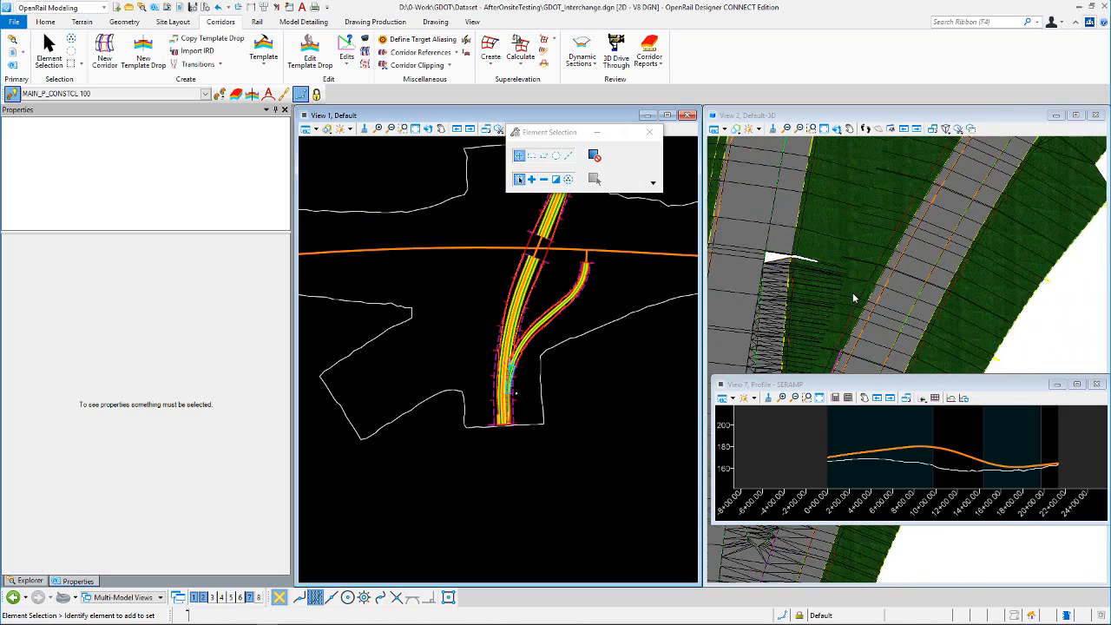
scroll(856, 222, "down", 2)
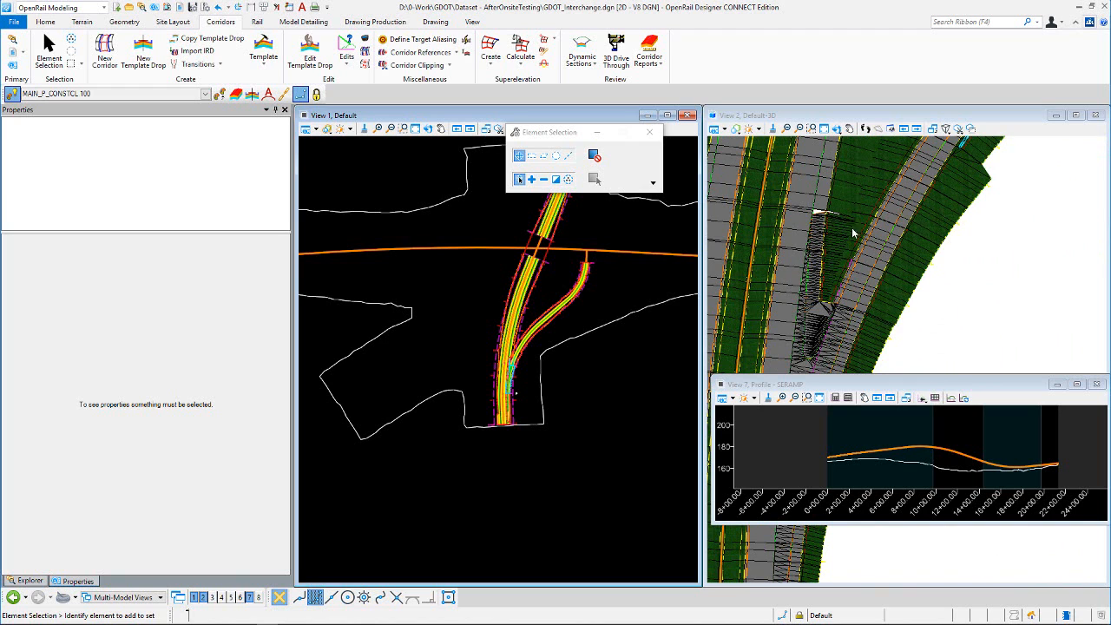
scroll(858, 250, "down", 2)
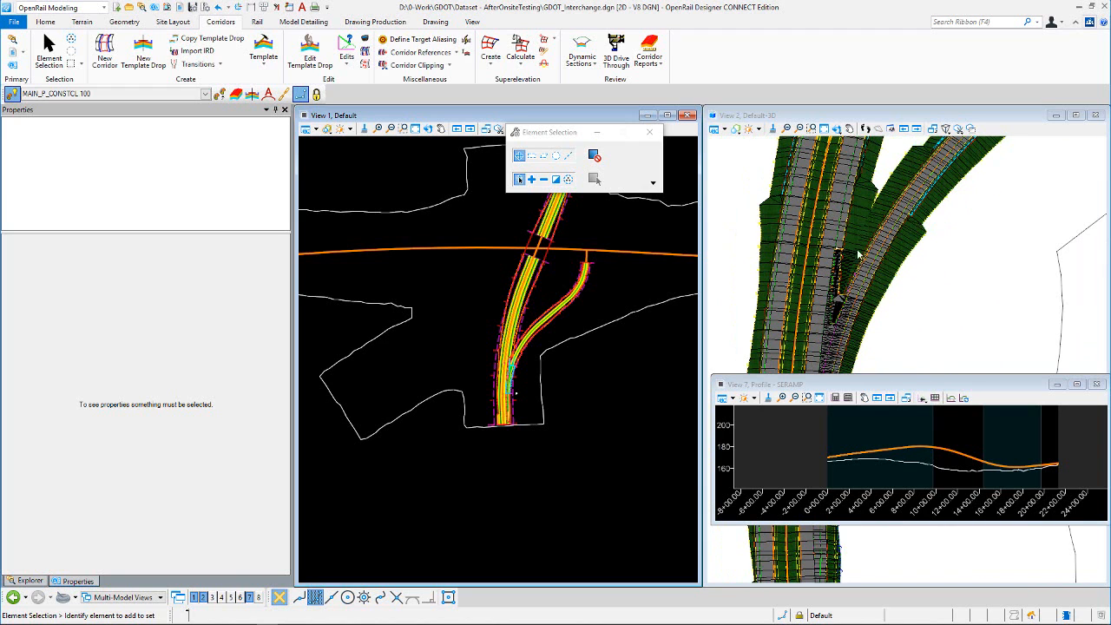